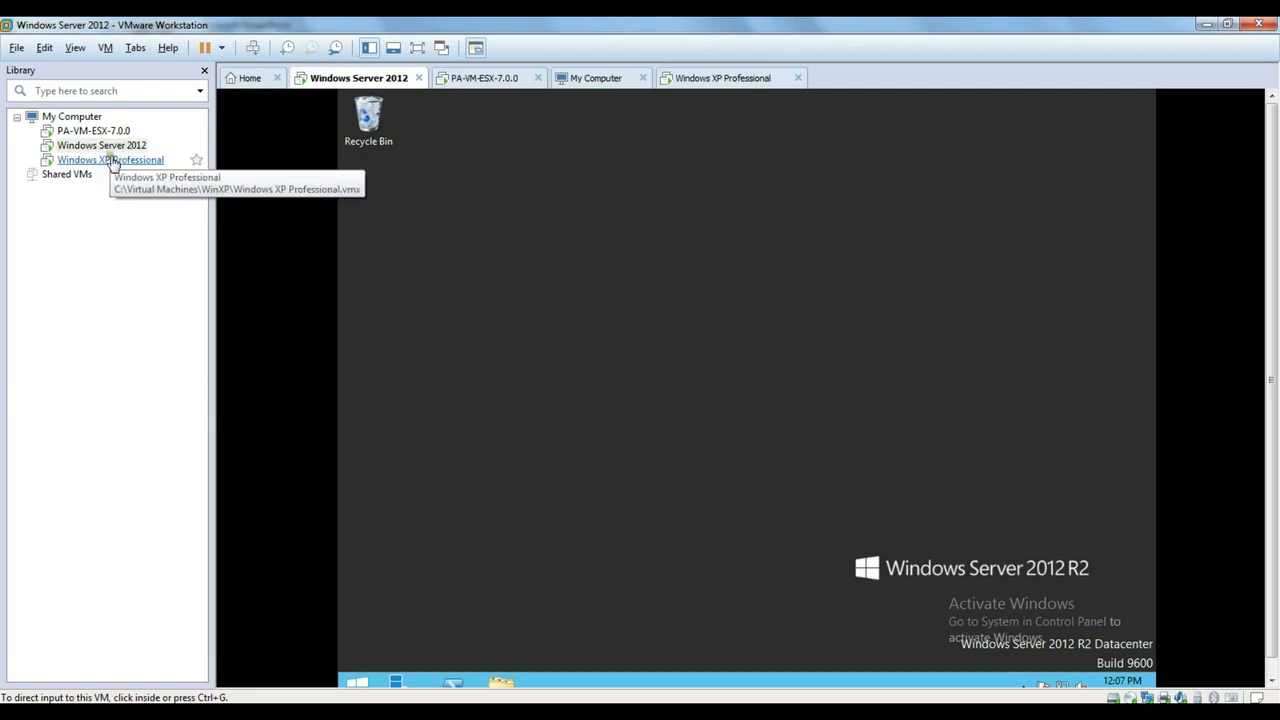
# - Confirm the Windows XP Professional VM's network adapter is on the LAN segment
pyautogui.rightClick(111, 159)
pyautogui.click(166, 434)
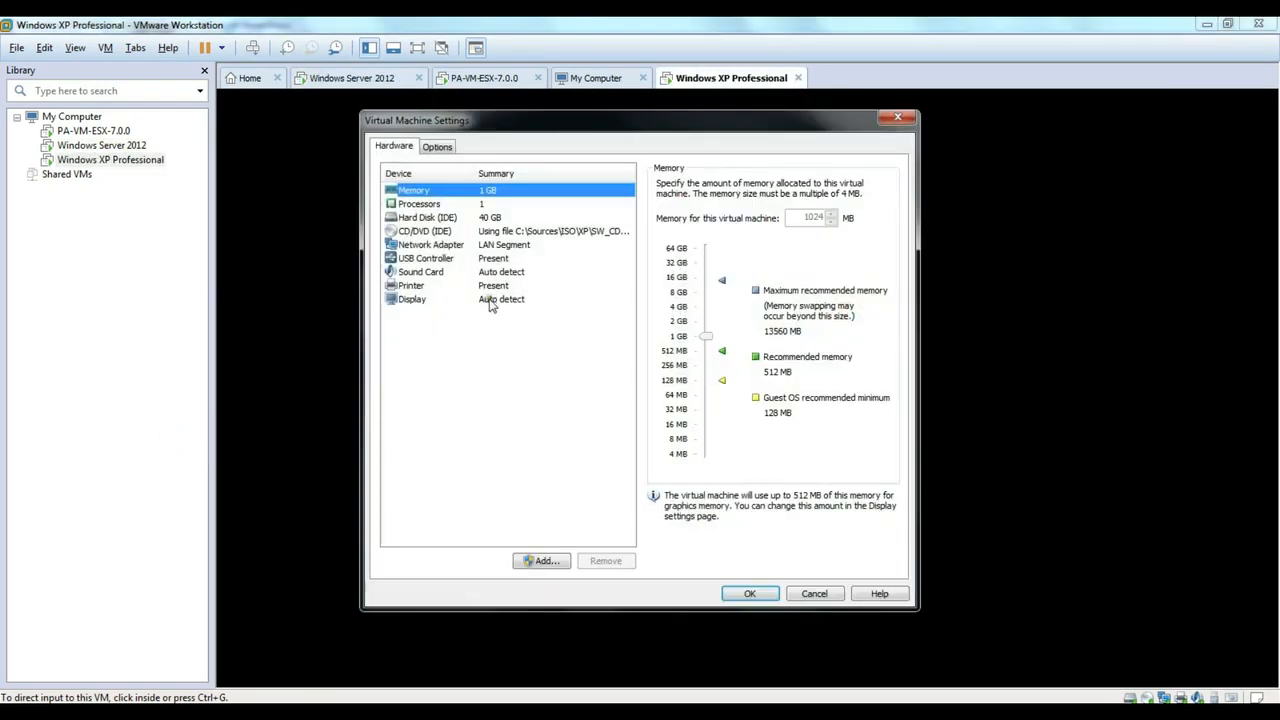
pyautogui.click(445, 248)
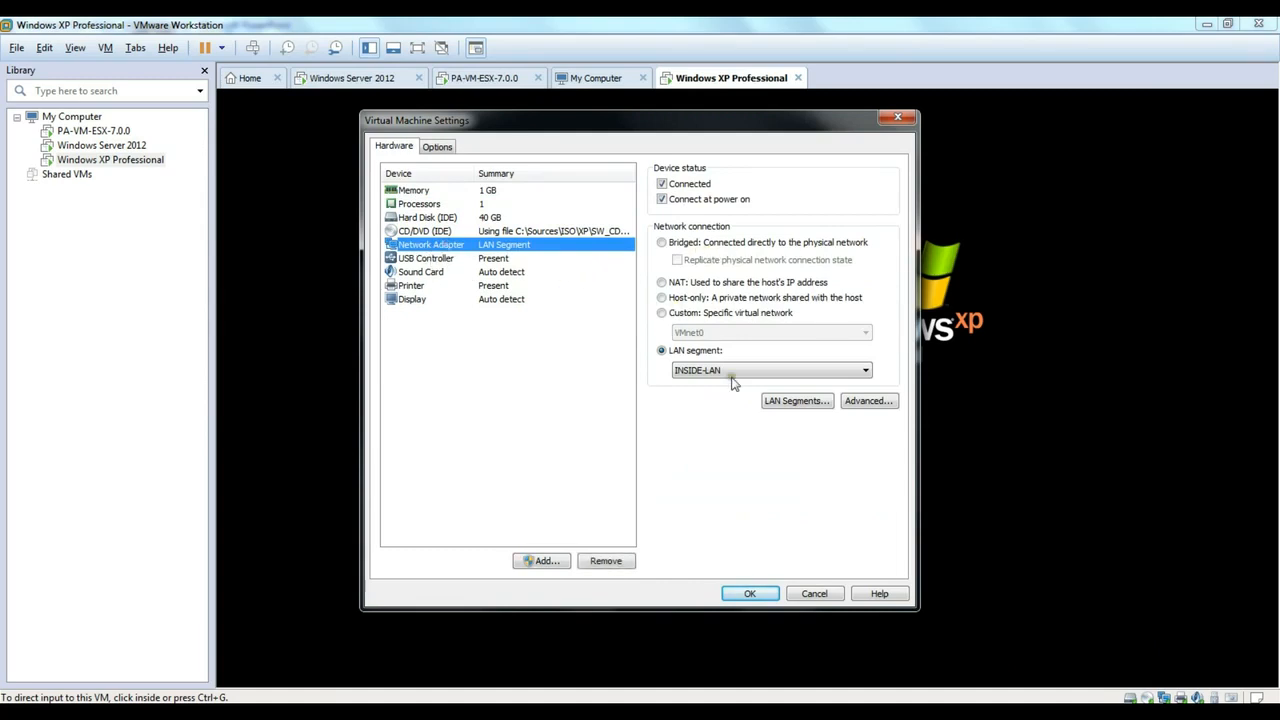
pyautogui.click(814, 594)
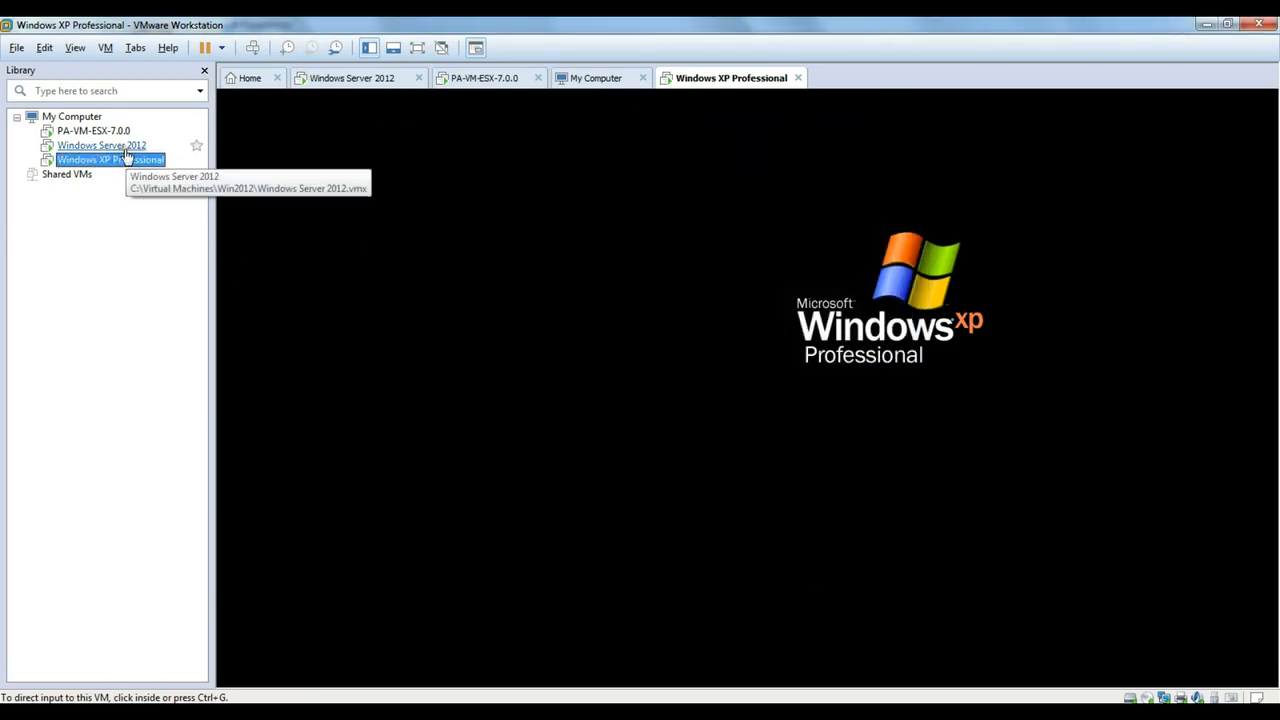
# - Confirm the Windows Server 2012 VM's adapter is on the same LAN segment, then return to the XP VM
pyautogui.click(118, 146)
pyautogui.rightClick(116, 147)
pyautogui.click(185, 428)
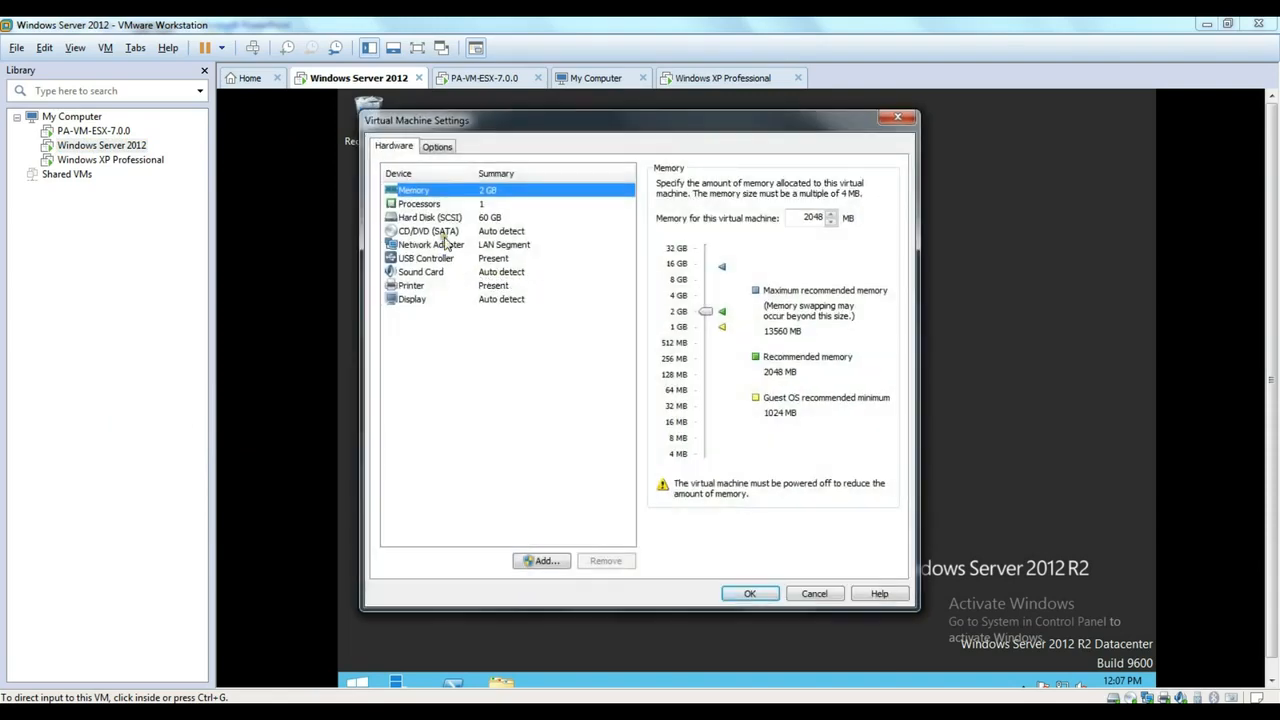
pyautogui.click(424, 245)
pyautogui.click(830, 598)
pyautogui.click(148, 161)
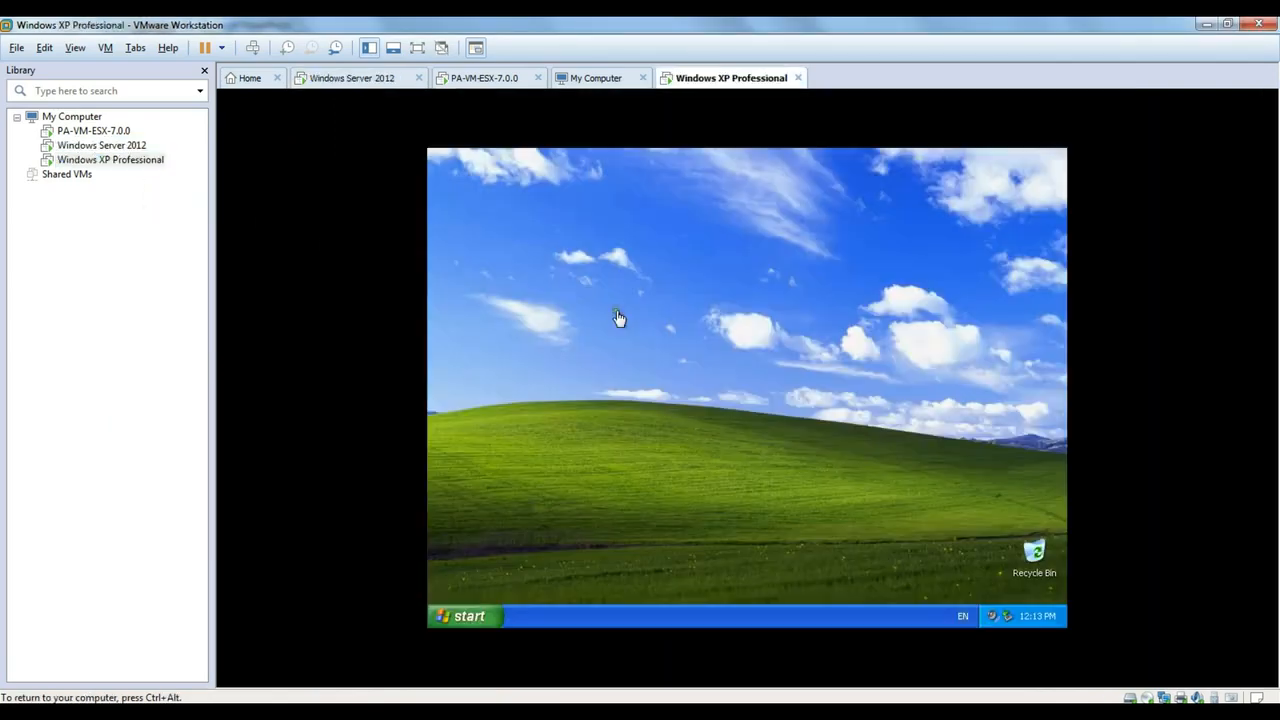
# - Check in System Properties that the XP client's computer name belongs to the ngco.local domain
pyautogui.click(484, 603)
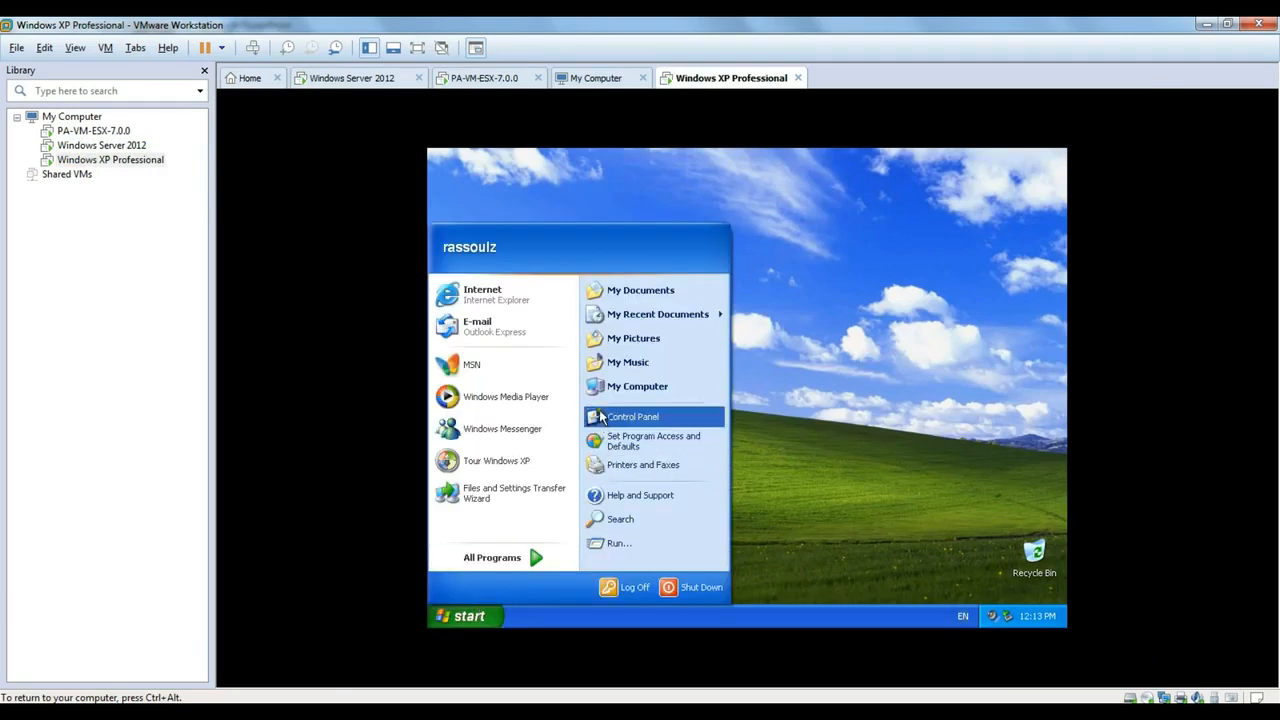
pyautogui.rightClick(628, 387)
pyautogui.click(678, 528)
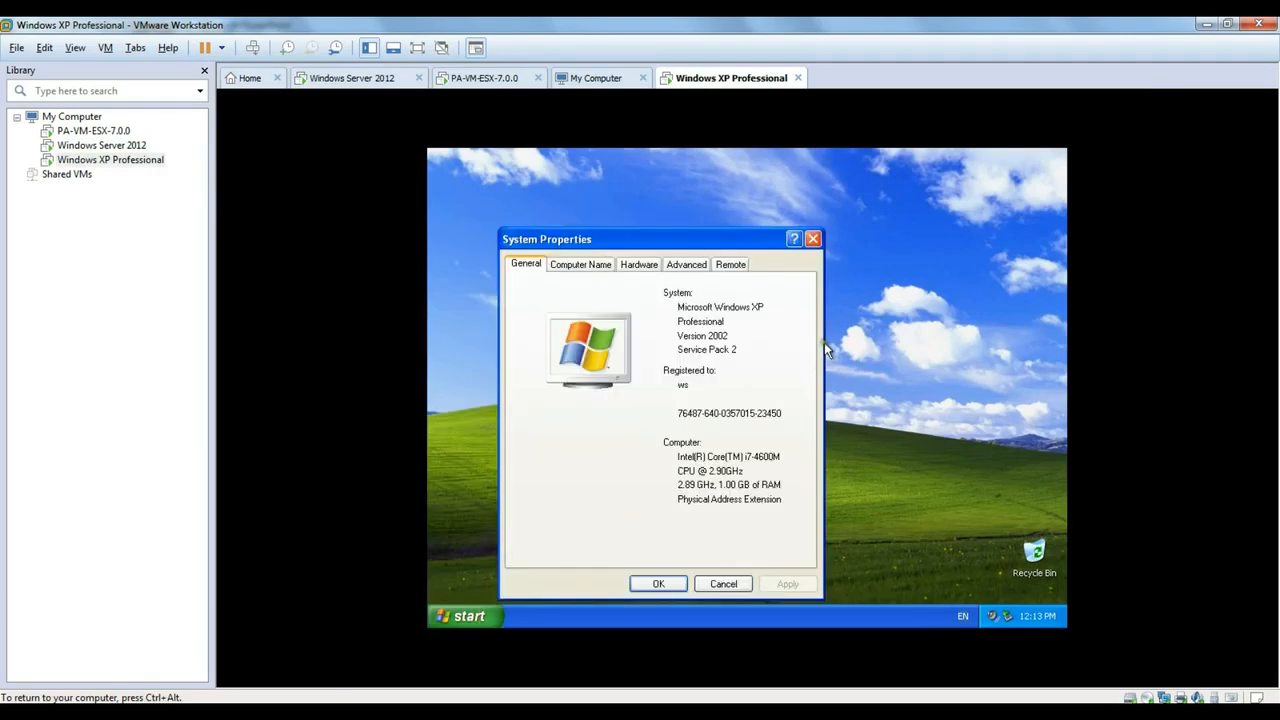
pyautogui.click(605, 266)
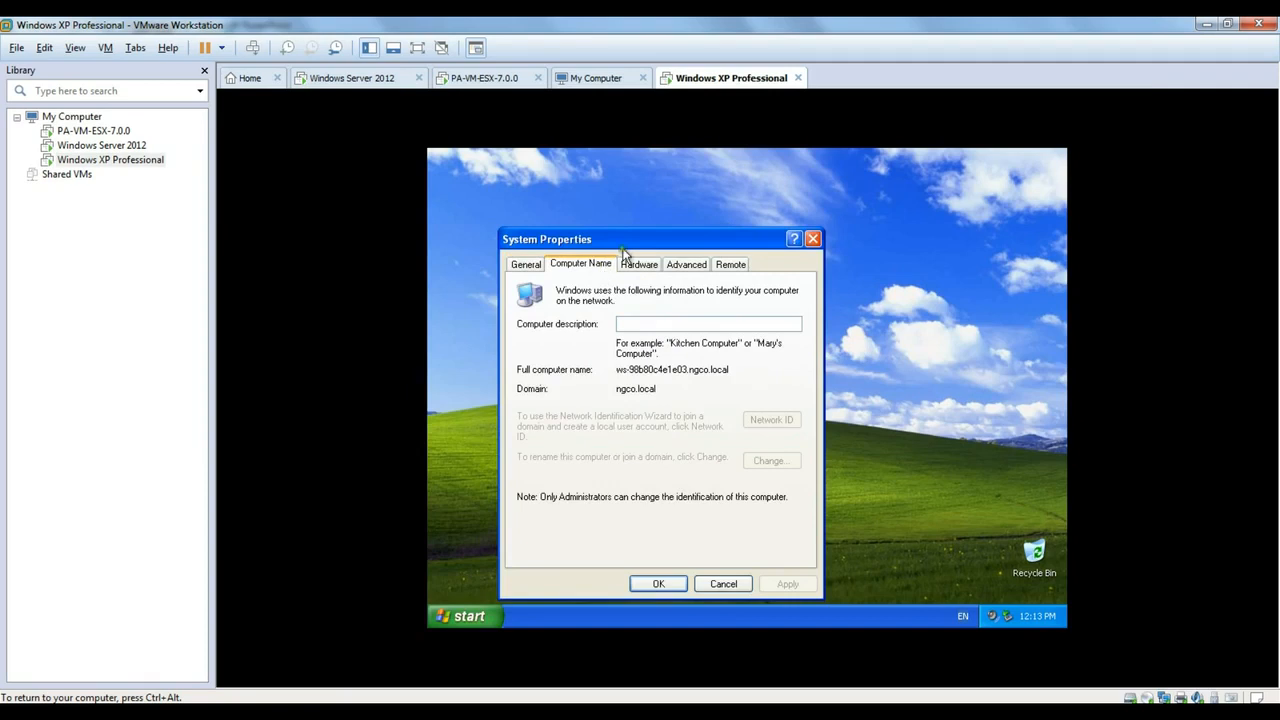
pyautogui.moveTo(621, 240); pyautogui.dragTo(623, 206)
pyautogui.moveTo(618, 338); pyautogui.dragTo(734, 338)
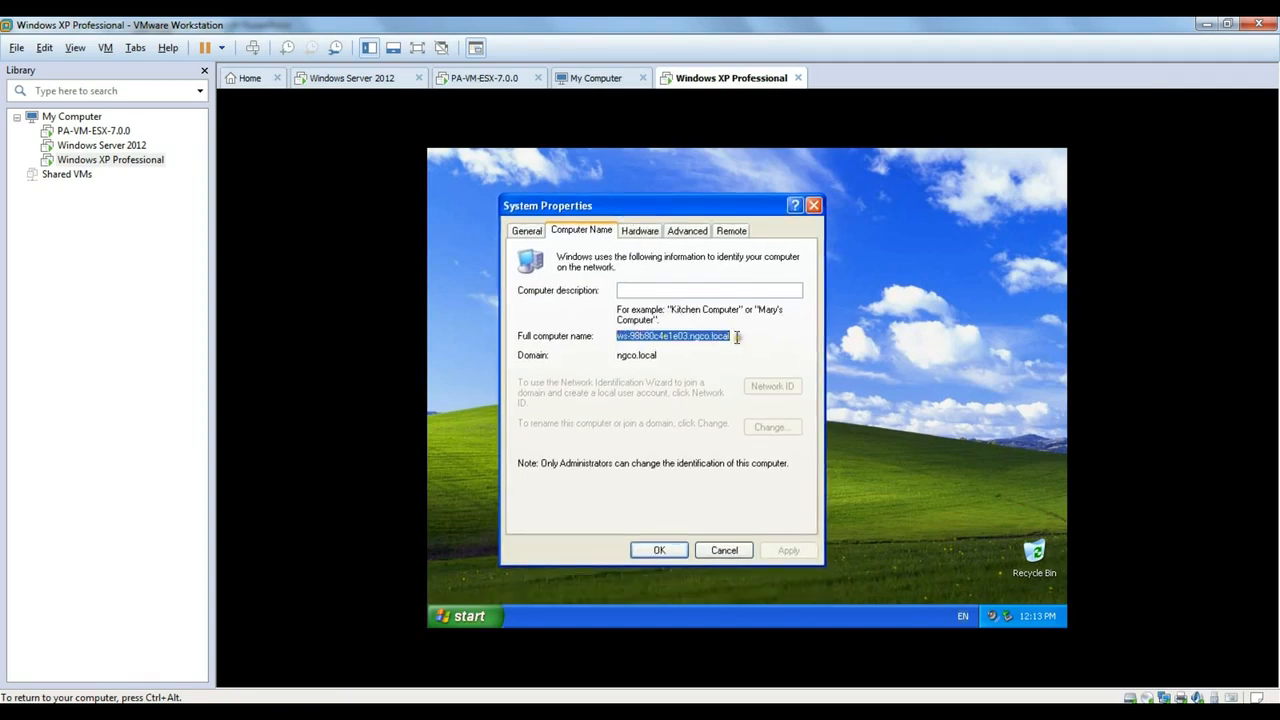
pyautogui.moveTo(664, 359); pyautogui.dragTo(617, 357)
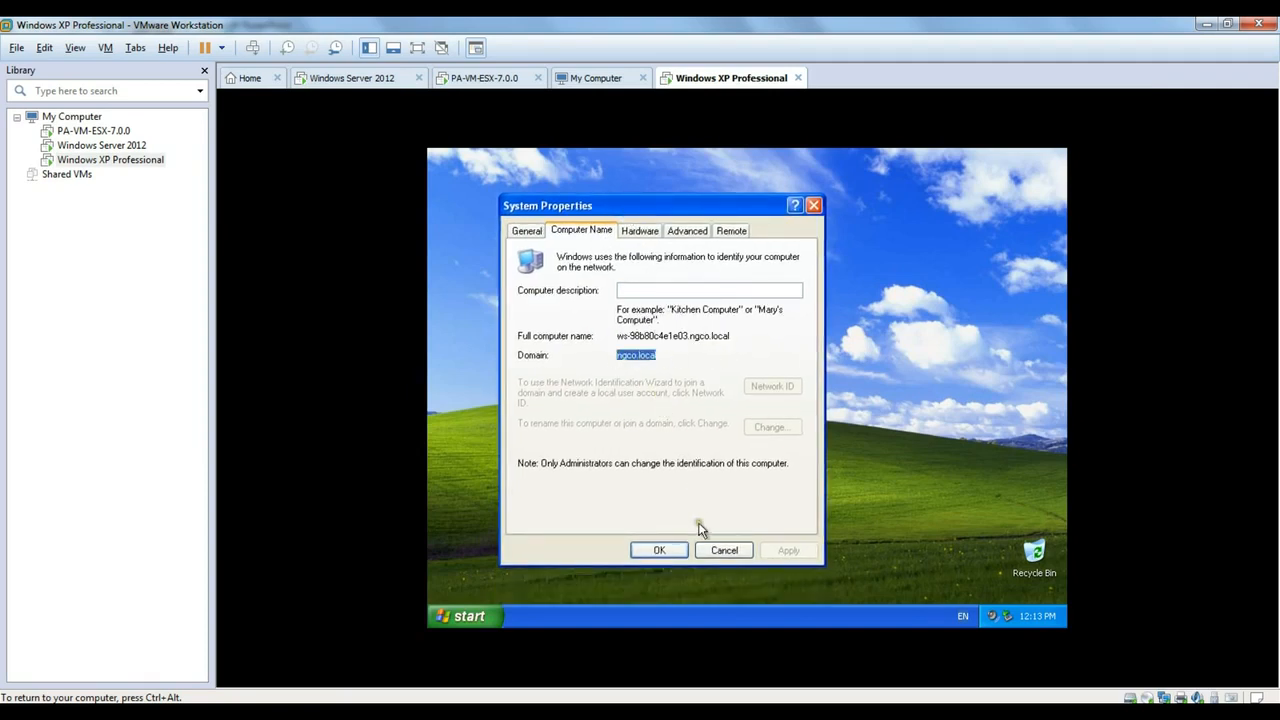
pyautogui.click(720, 551)
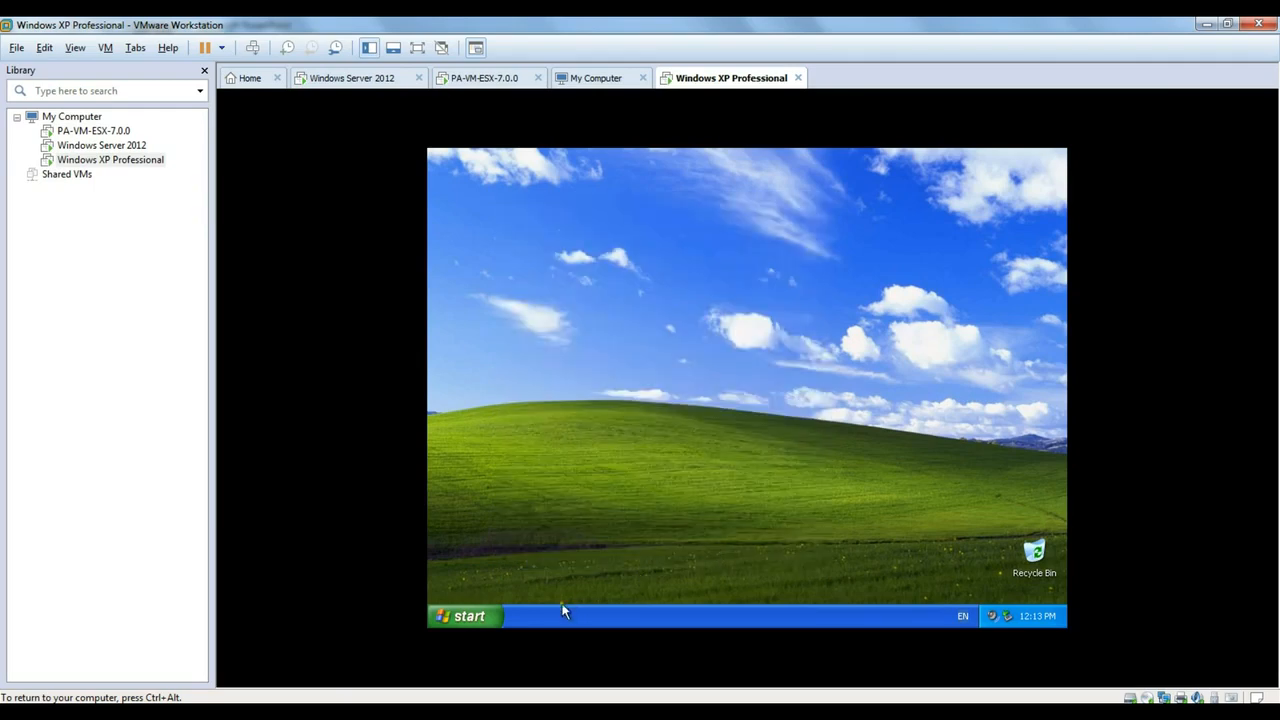
# - In a cmd prompt, display the IP configuration: 192.168.1.5, gateway 192.168.1.10, DNS 192.168.1.2
pyautogui.click(465, 616)
pyautogui.click(618, 553)
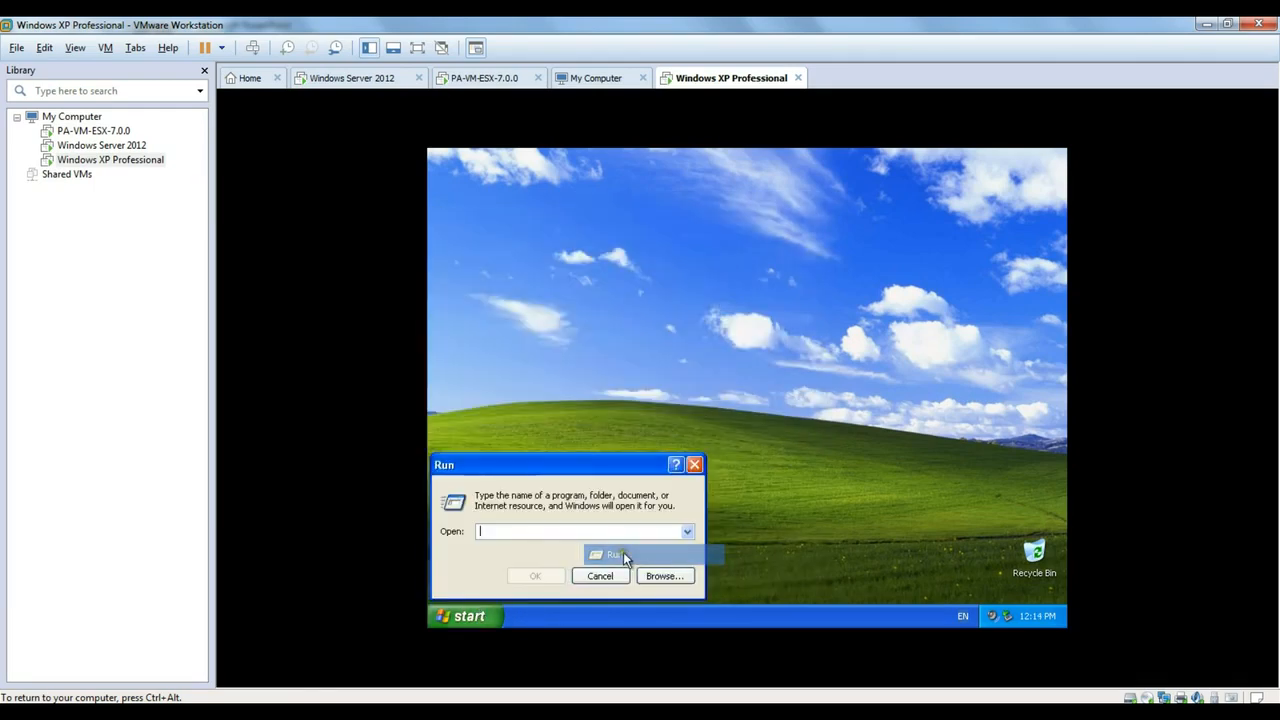
pyautogui.write('cmd')
pyautogui.press('Return')
pyautogui.write('ipconfig')
pyautogui.press('Return')
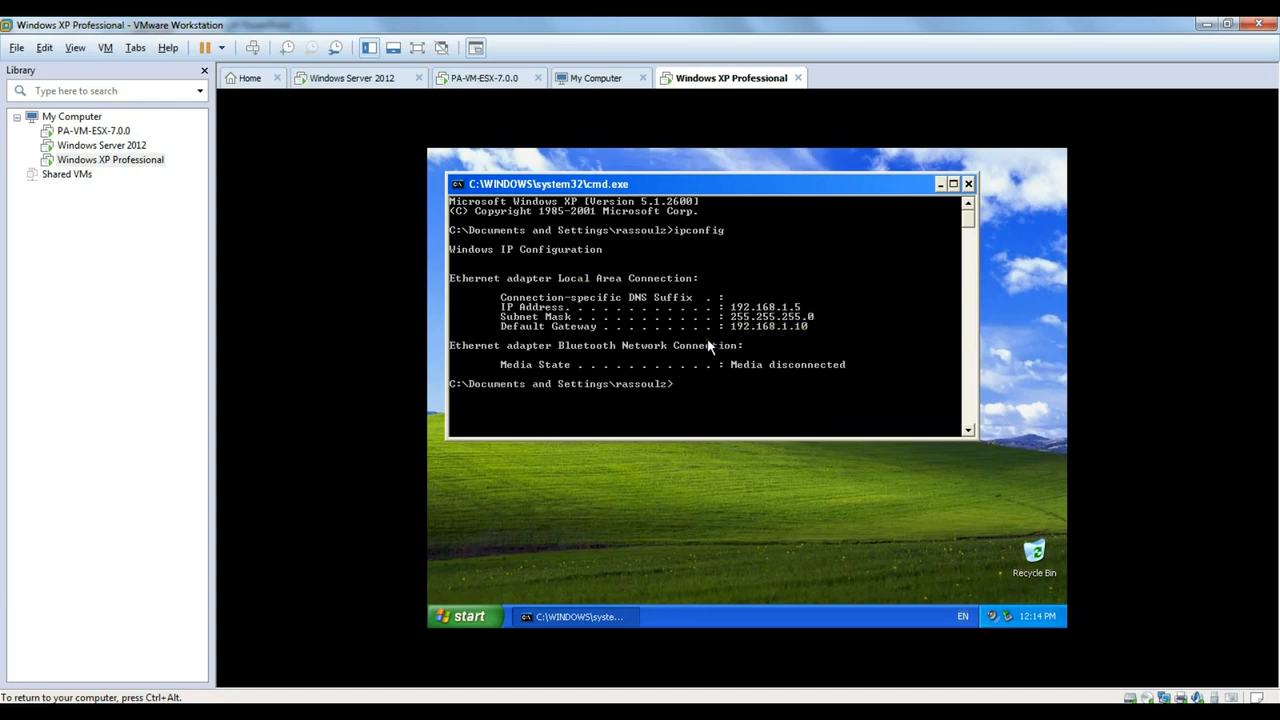
pyautogui.write('ll')
pyautogui.press('Return')
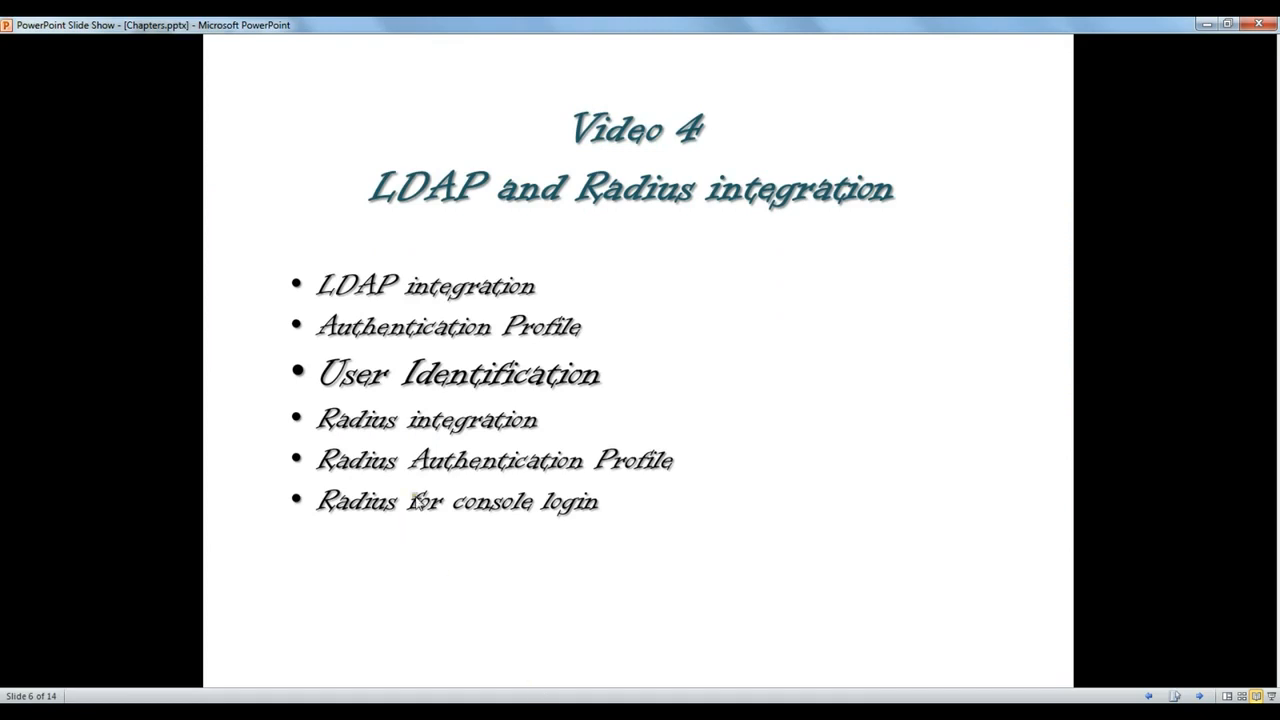
# - Review the Test Lab Design diagram, advance to the Video 4 LDAP and Radius integration slide, then focus the firewall login Name field
pyautogui.scroll(3, 440, 447)
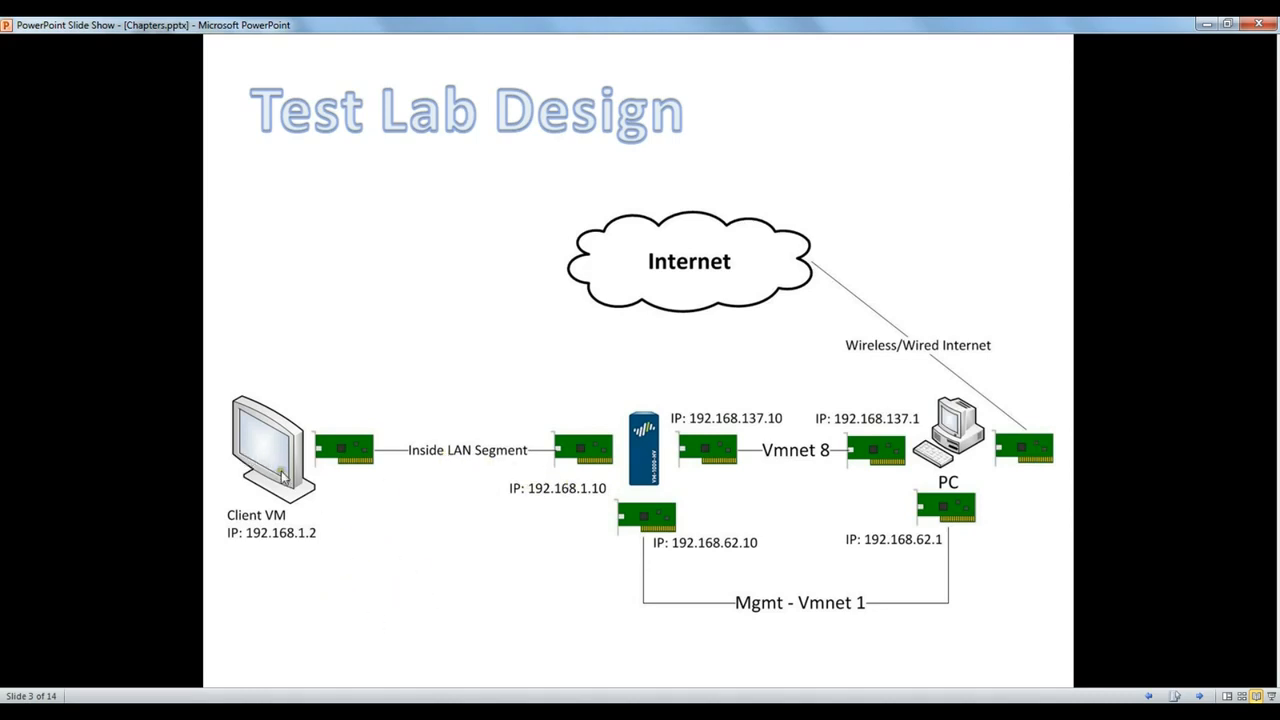
pyautogui.click(480, 470)
pyautogui.click(482, 471)
pyautogui.click(491, 474)
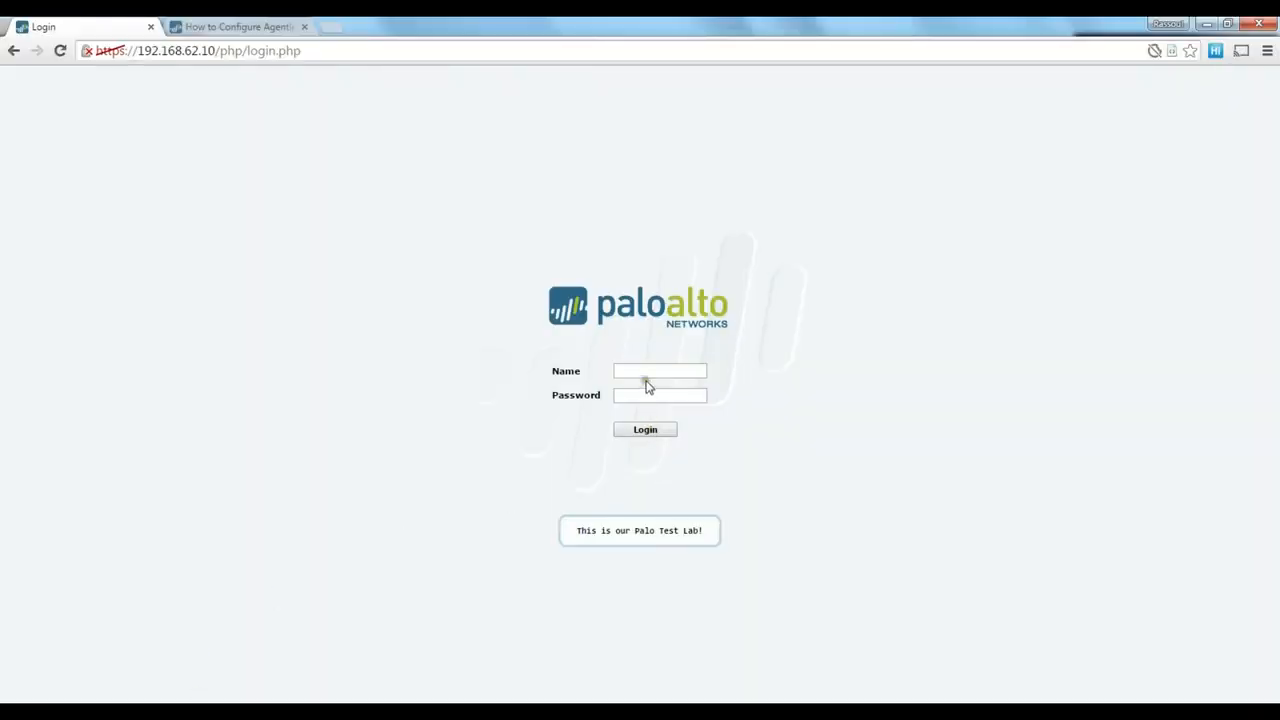
pyautogui.click(646, 376)
# - Sign in to the firewall as admin with the administrator password to reach the PA-VM Dashboard
pyautogui.press('Tab')
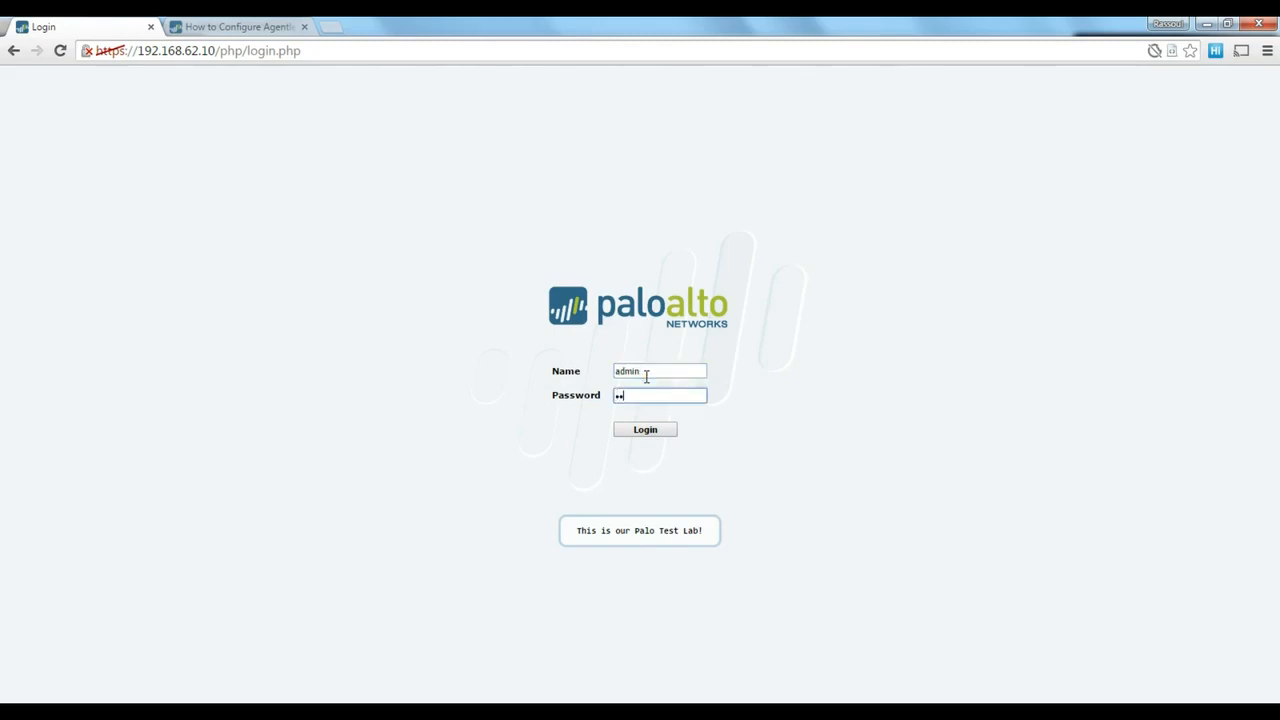
pyautogui.write('admin')
pyautogui.press('Return')
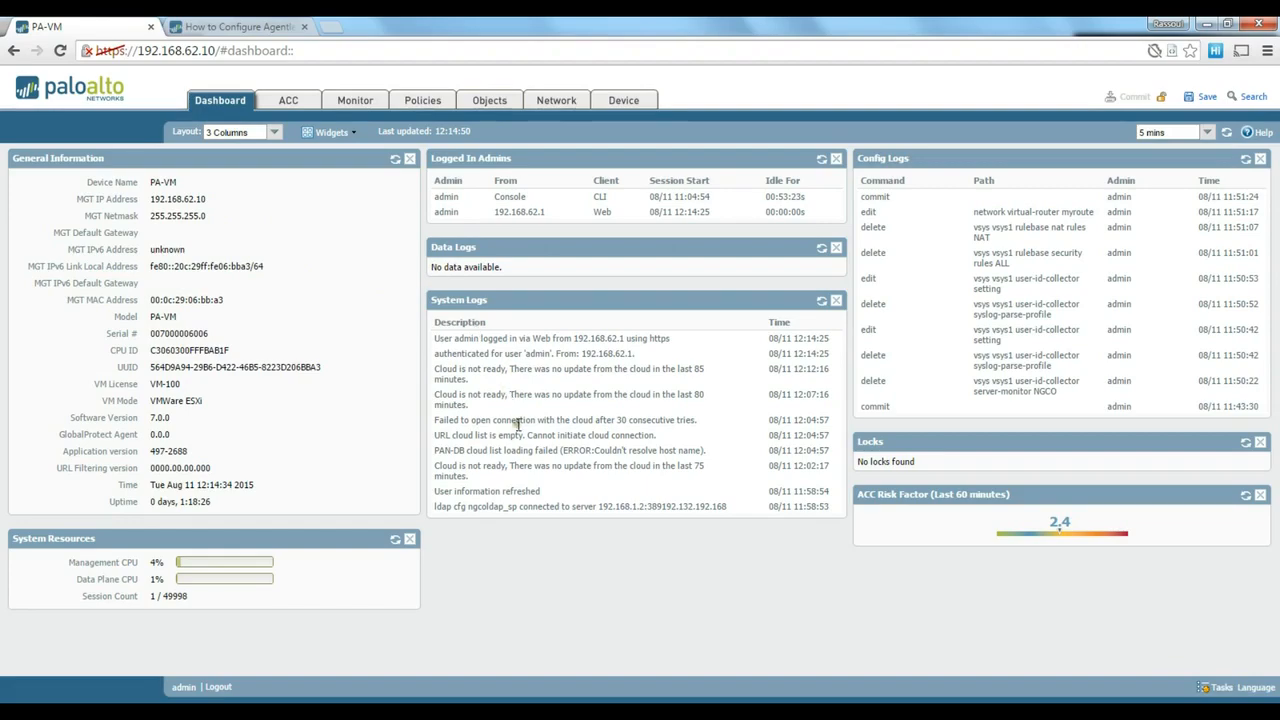
# - Switch to the How to Configure Agentless User-ID article and read through its opening steps
pyautogui.click(233, 30)
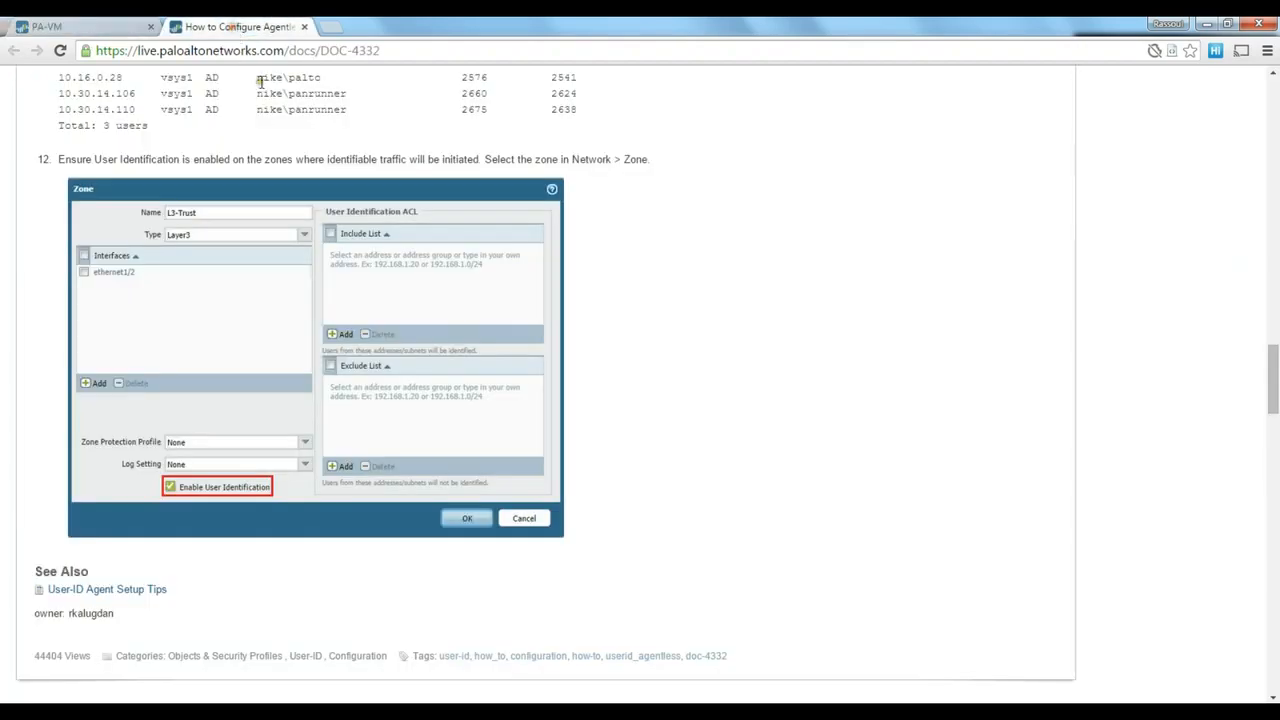
pyautogui.scroll(20, 495, 265)
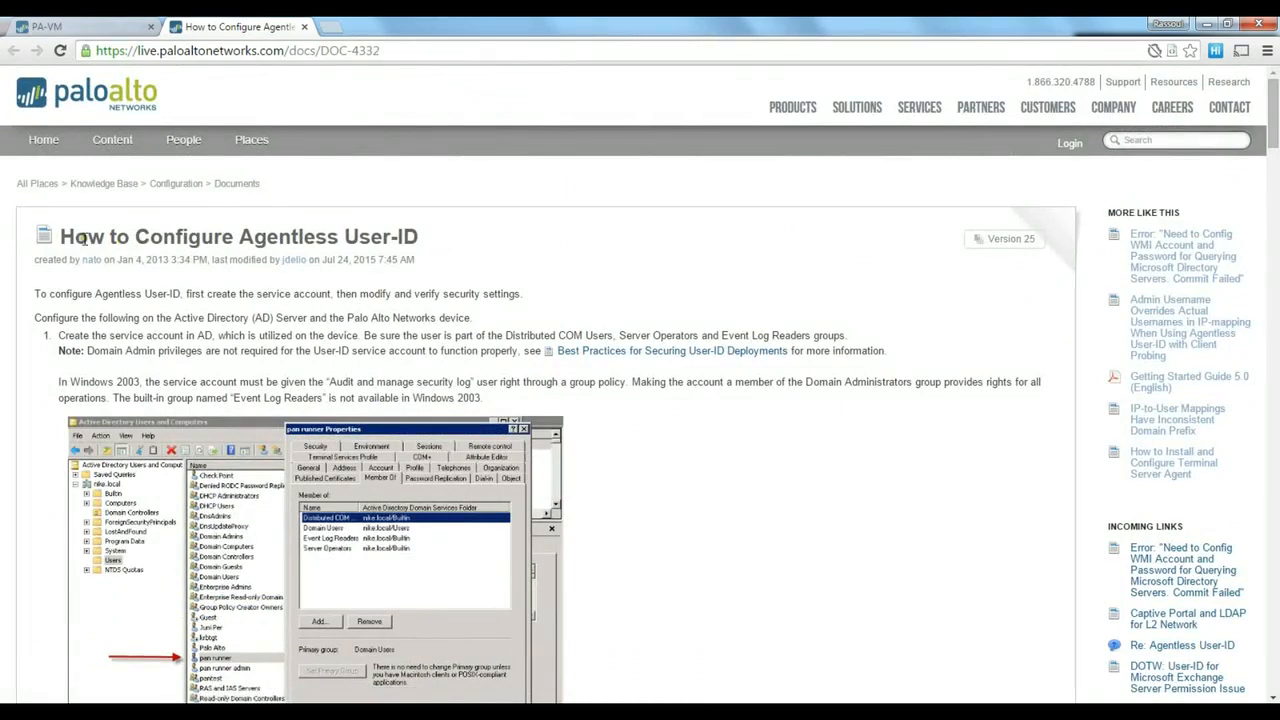
pyautogui.moveTo(62, 236); pyautogui.dragTo(471, 246)
pyautogui.click(463, 243)
pyautogui.moveTo(62, 236); pyautogui.dragTo(440, 248)
pyautogui.click(428, 258)
pyautogui.scroll(-3, 428, 258)
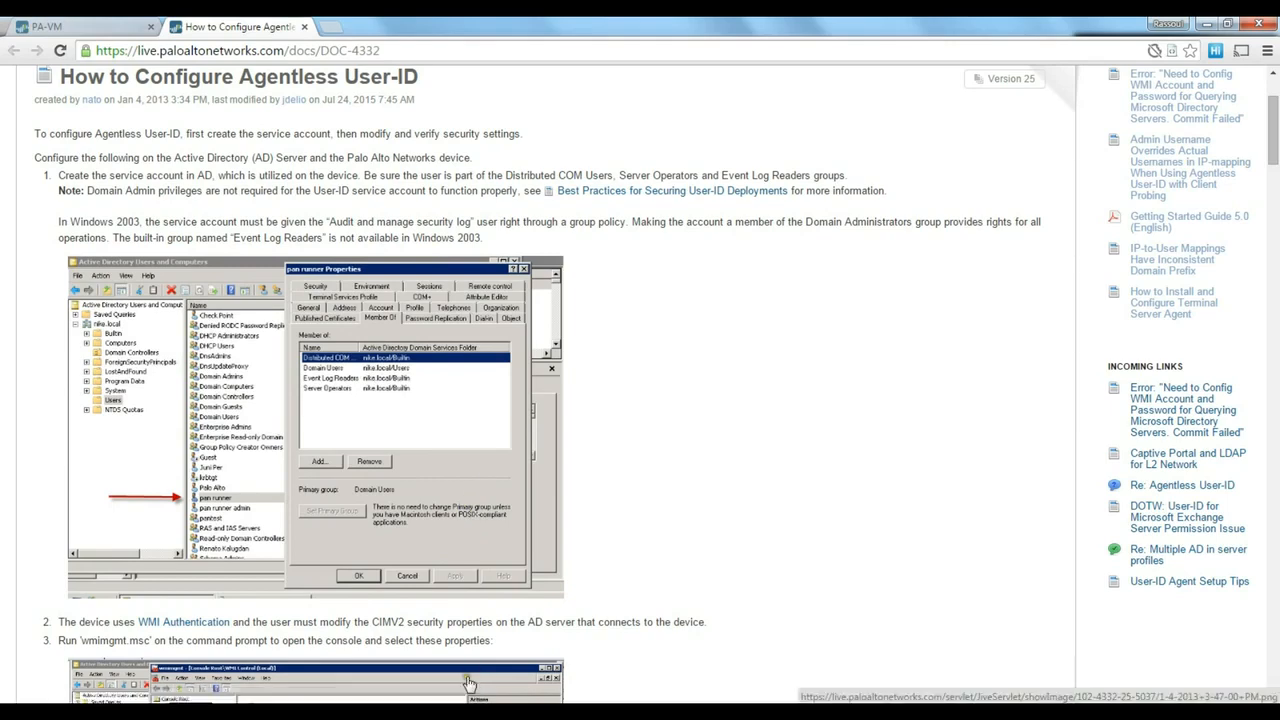
pyautogui.moveTo(522, 640)
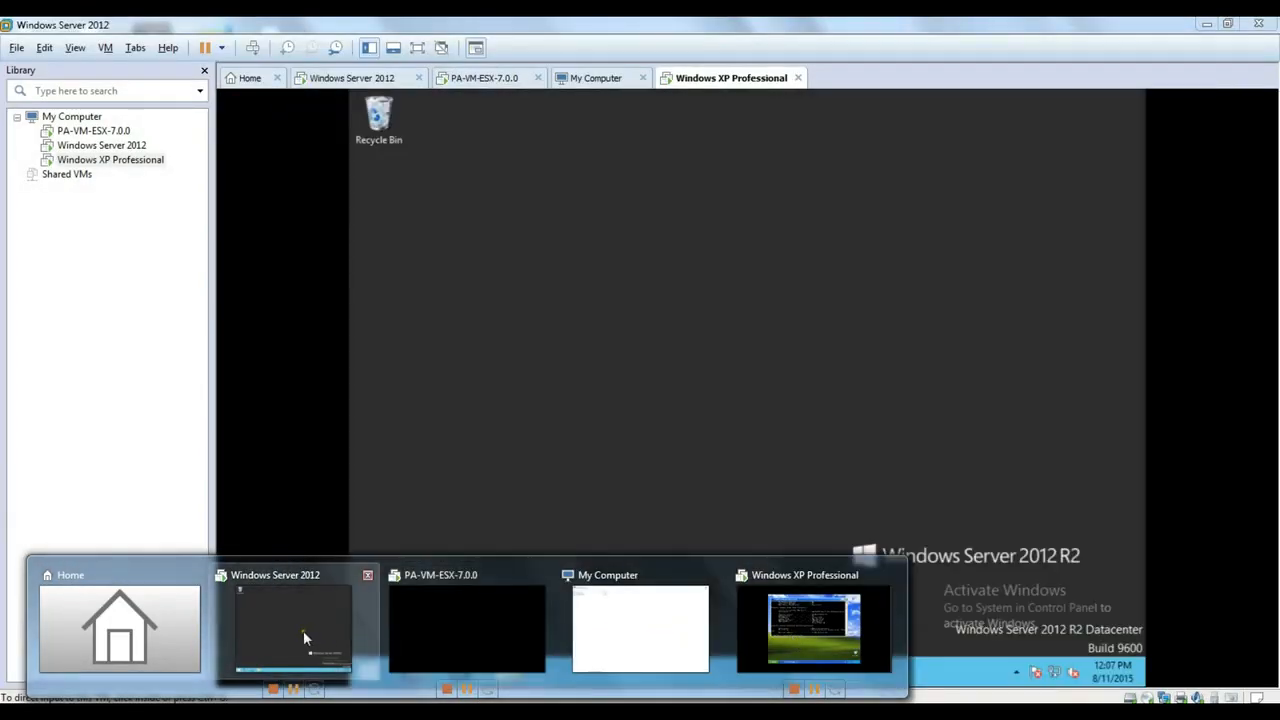
pyautogui.click(300, 630)
pyautogui.click(706, 414)
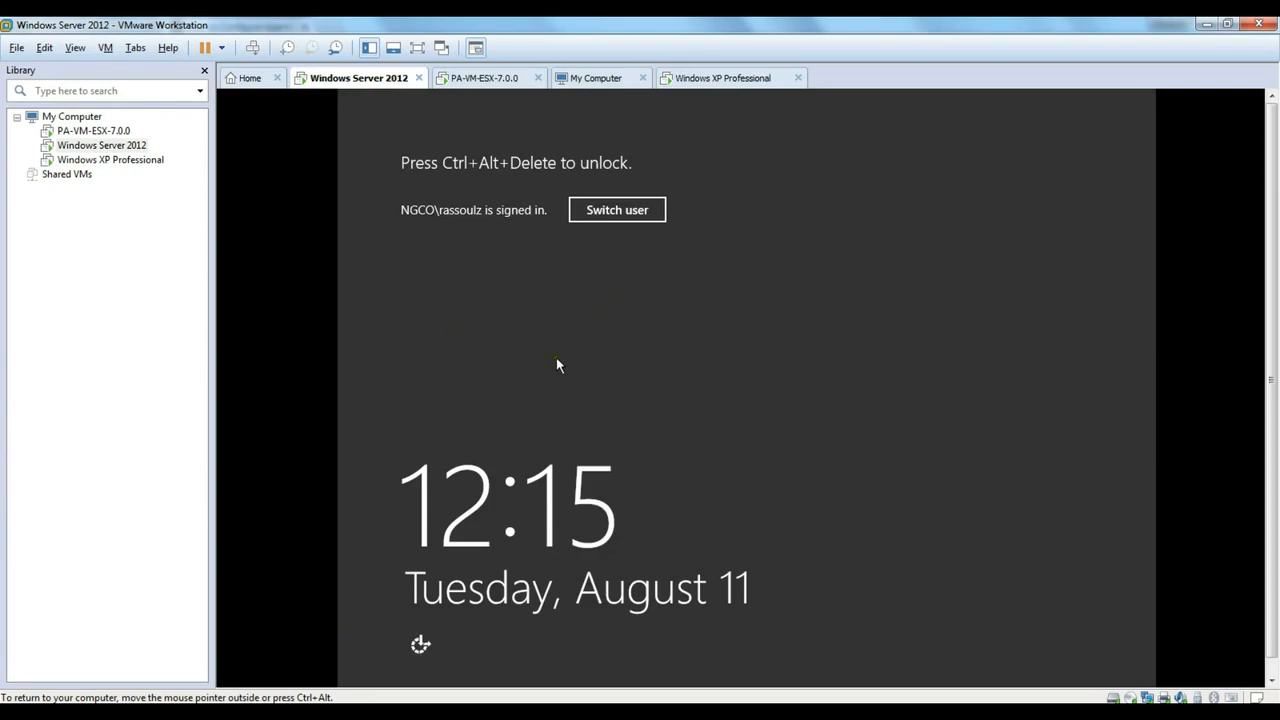
pyautogui.press('ctrl+alt+Insert')
pyautogui.write('*')
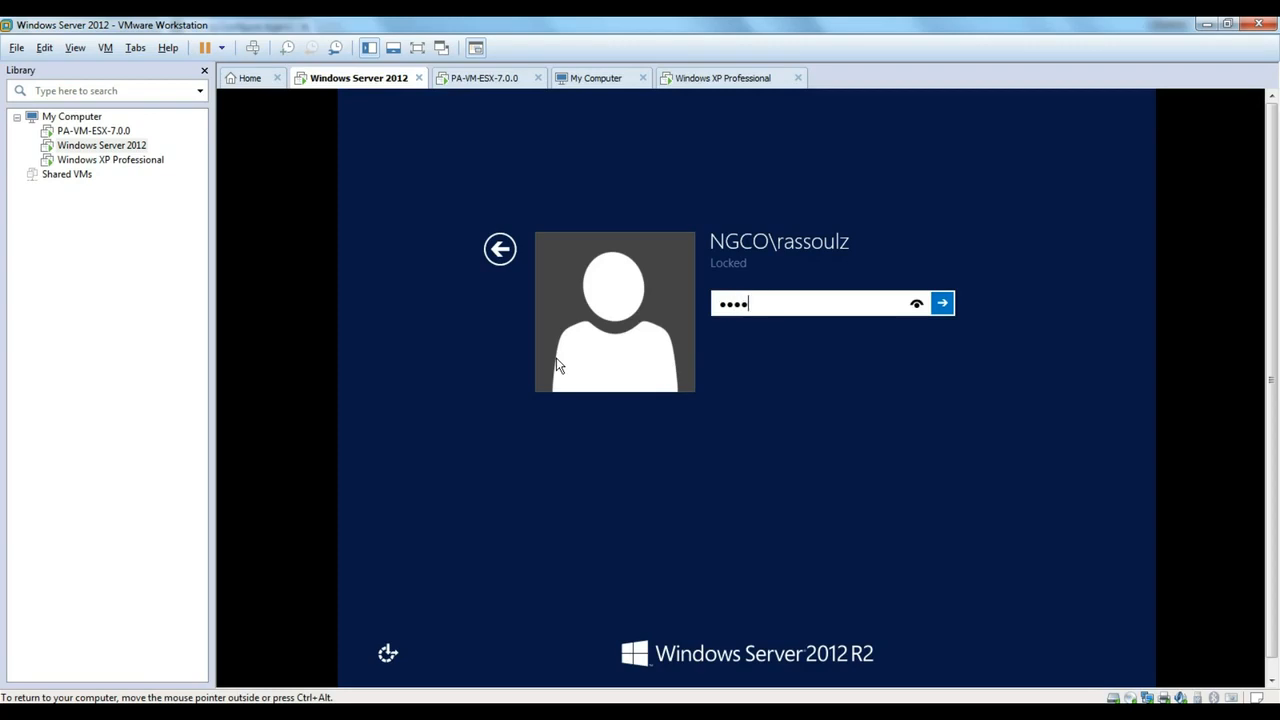
pyautogui.write('*********')
pyautogui.press('Return')
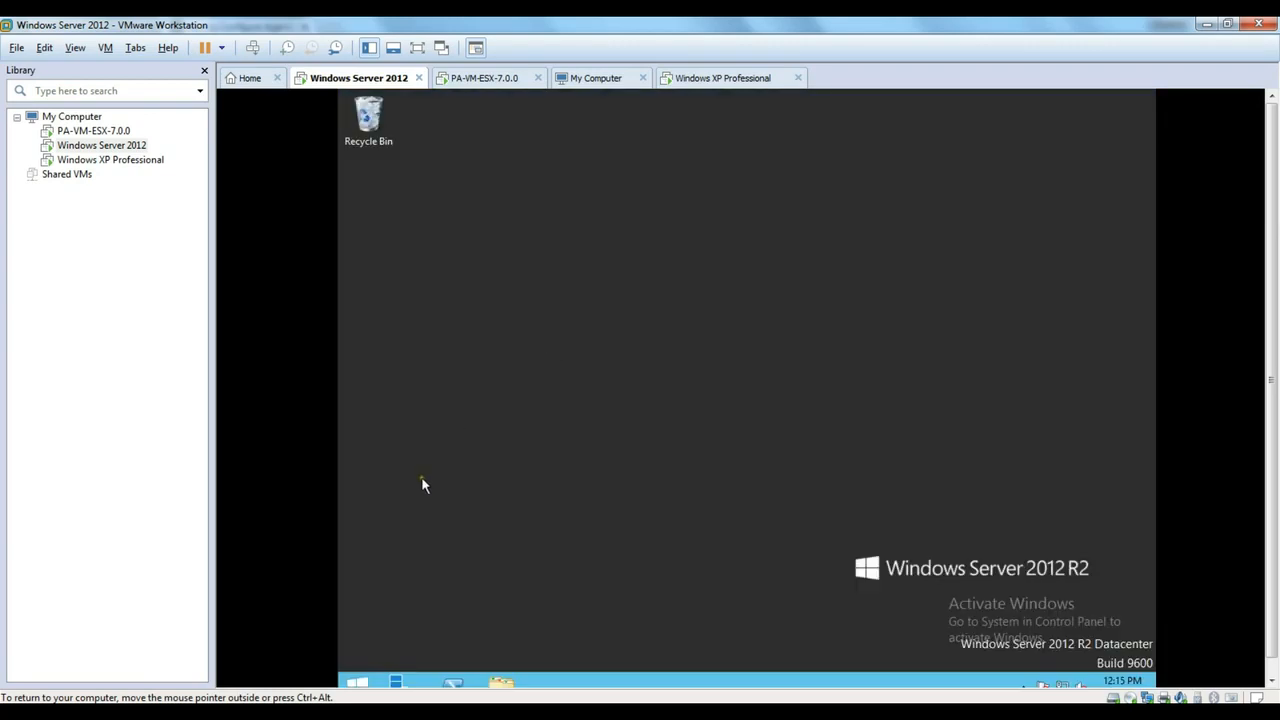
pyautogui.click(396, 684)
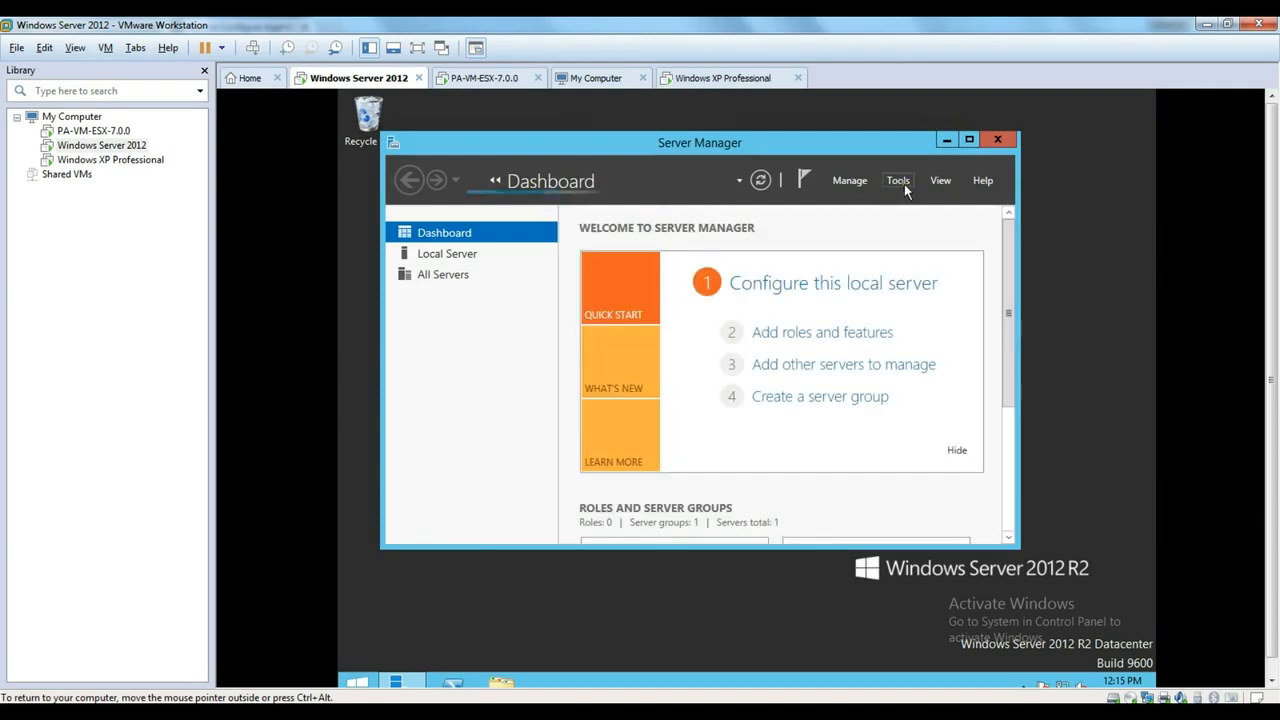
pyautogui.click(899, 182)
pyautogui.click(937, 274)
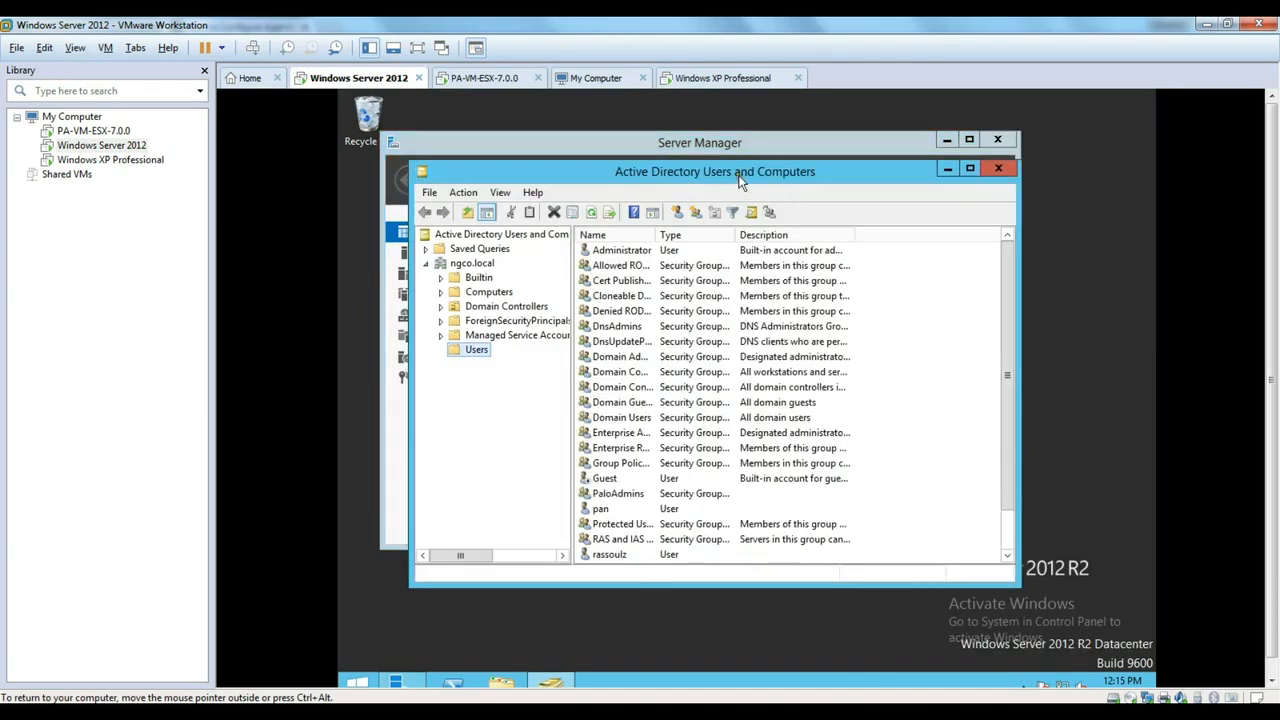
pyautogui.click(602, 510)
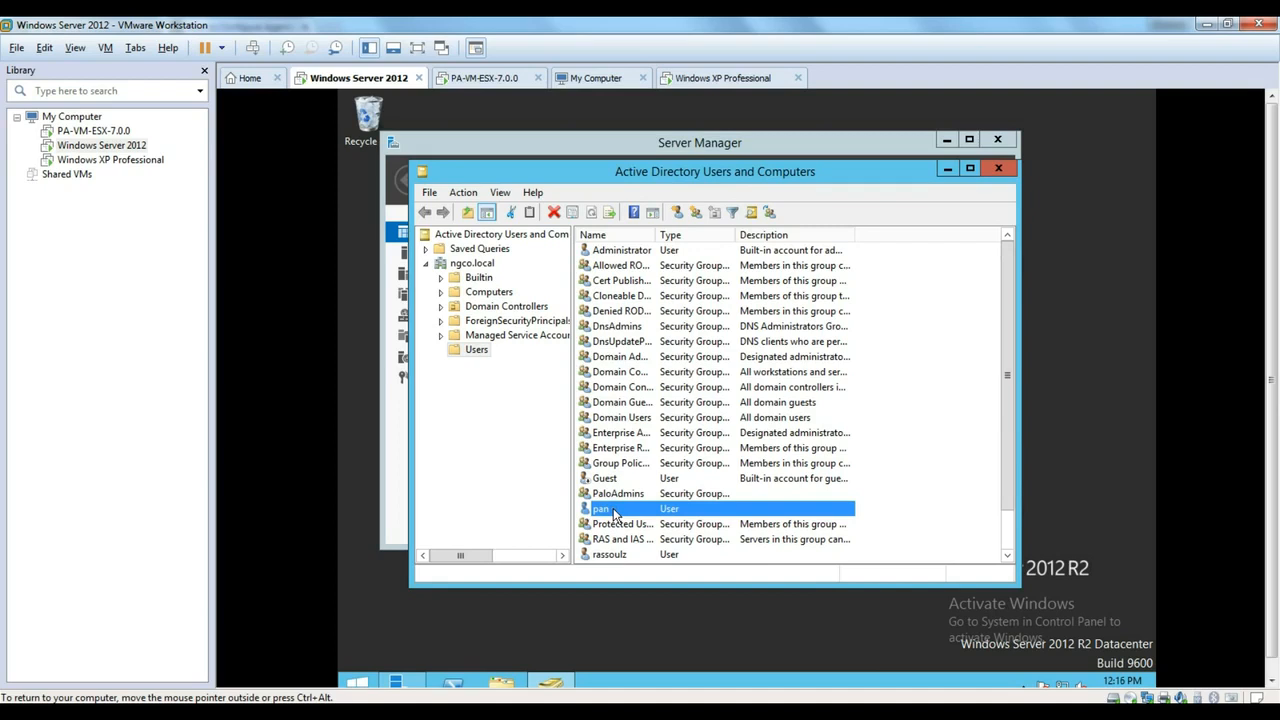
pyautogui.doubleClick(614, 513)
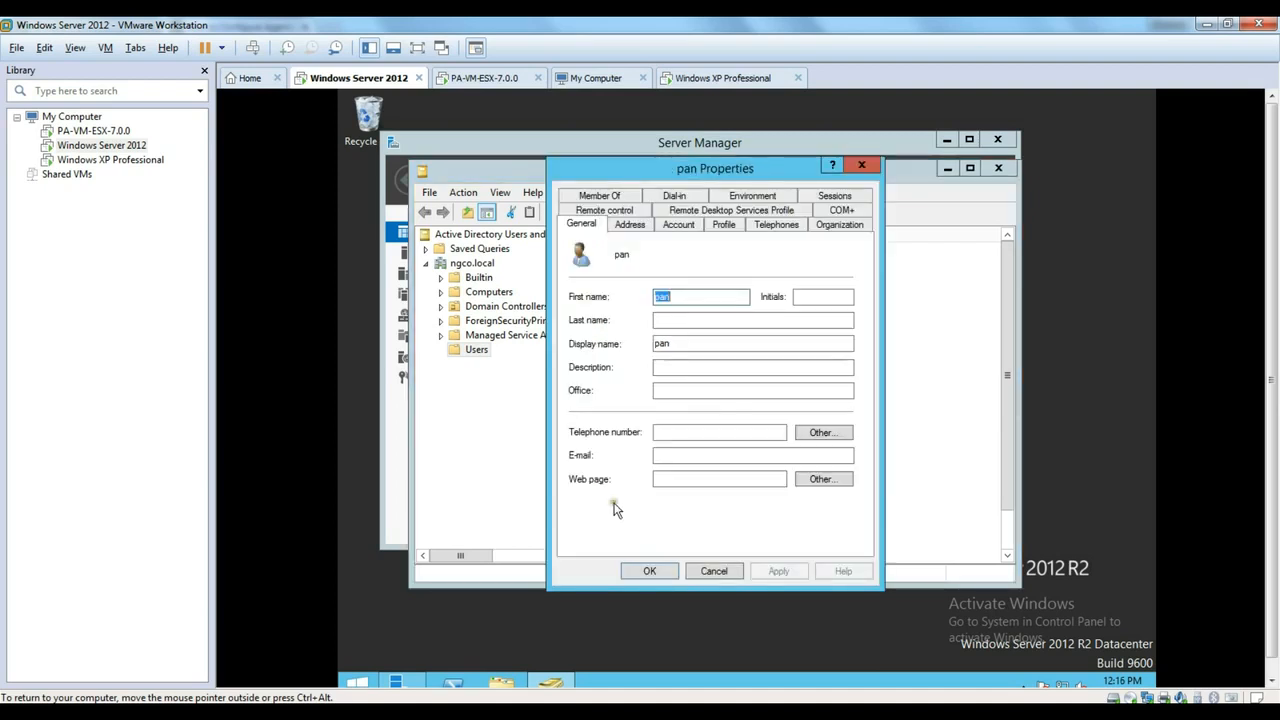
pyautogui.click(631, 199)
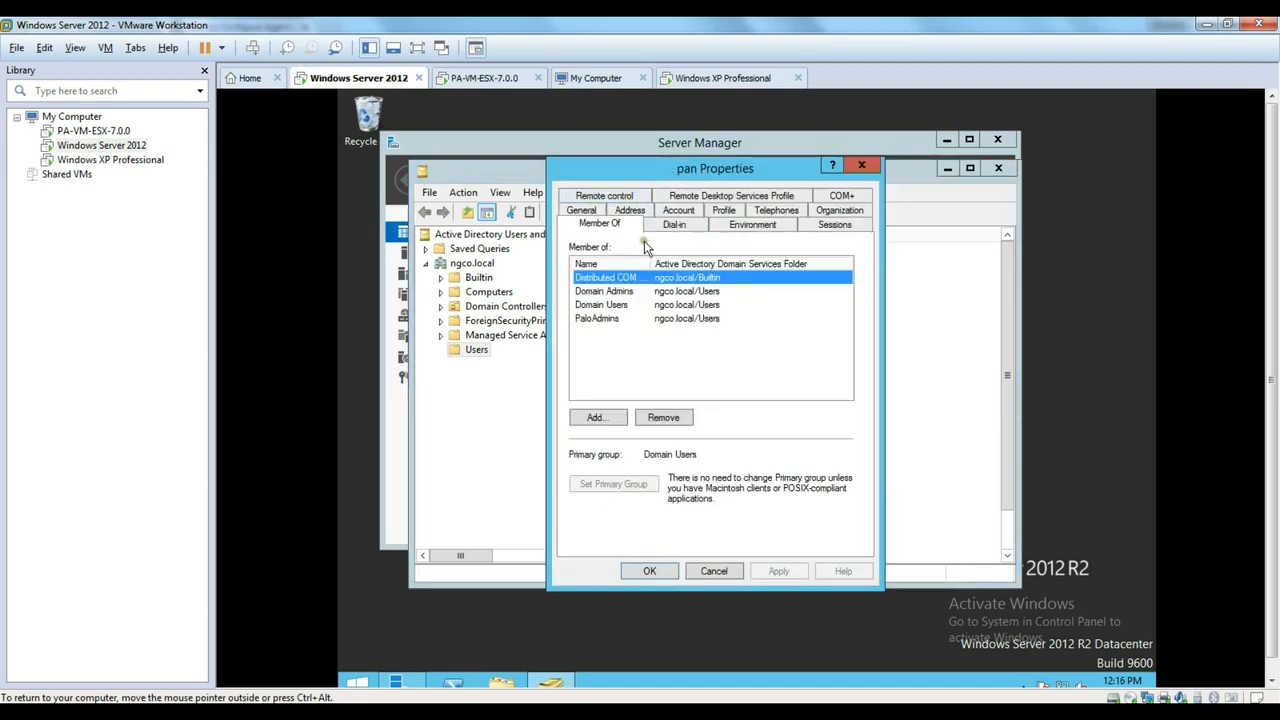
pyautogui.moveTo(652, 263); pyautogui.dragTo(707, 264)
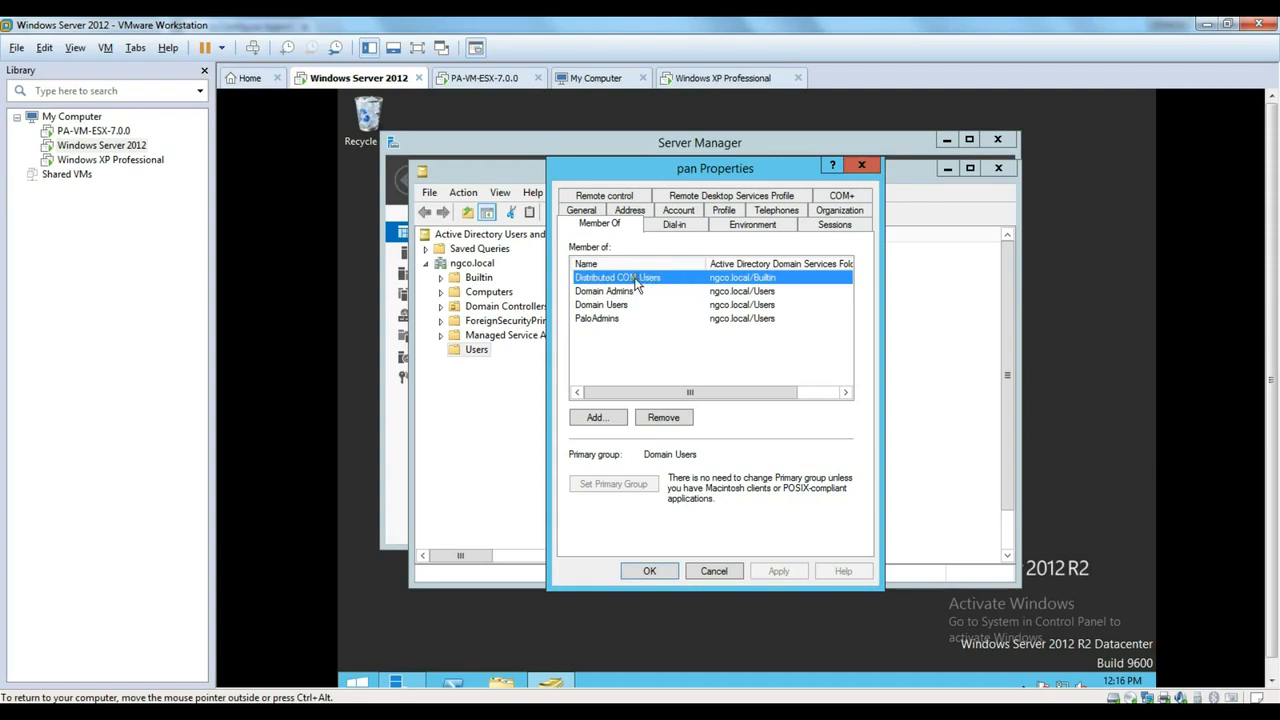
pyautogui.click(714, 572)
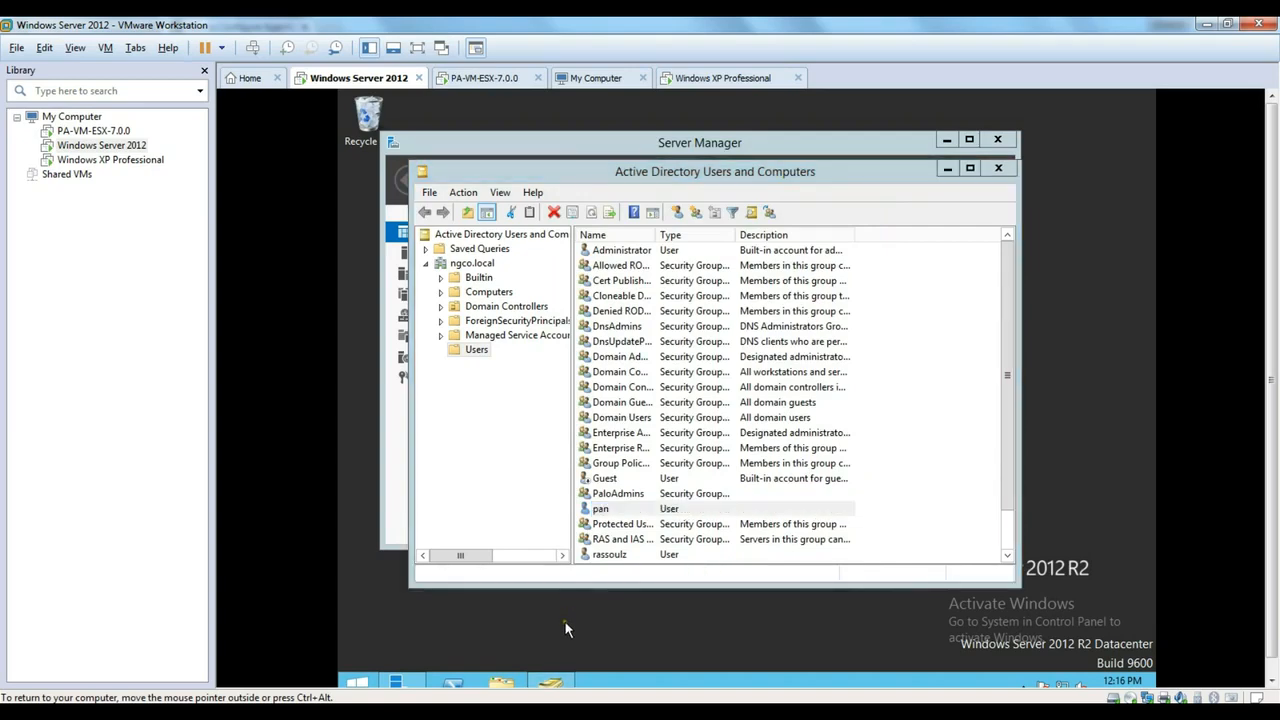
# - Launch mmc and add the WMI Control snap-in for the local computer
pyautogui.press('super+r')
pyautogui.write('mmc')
pyautogui.press('Return')
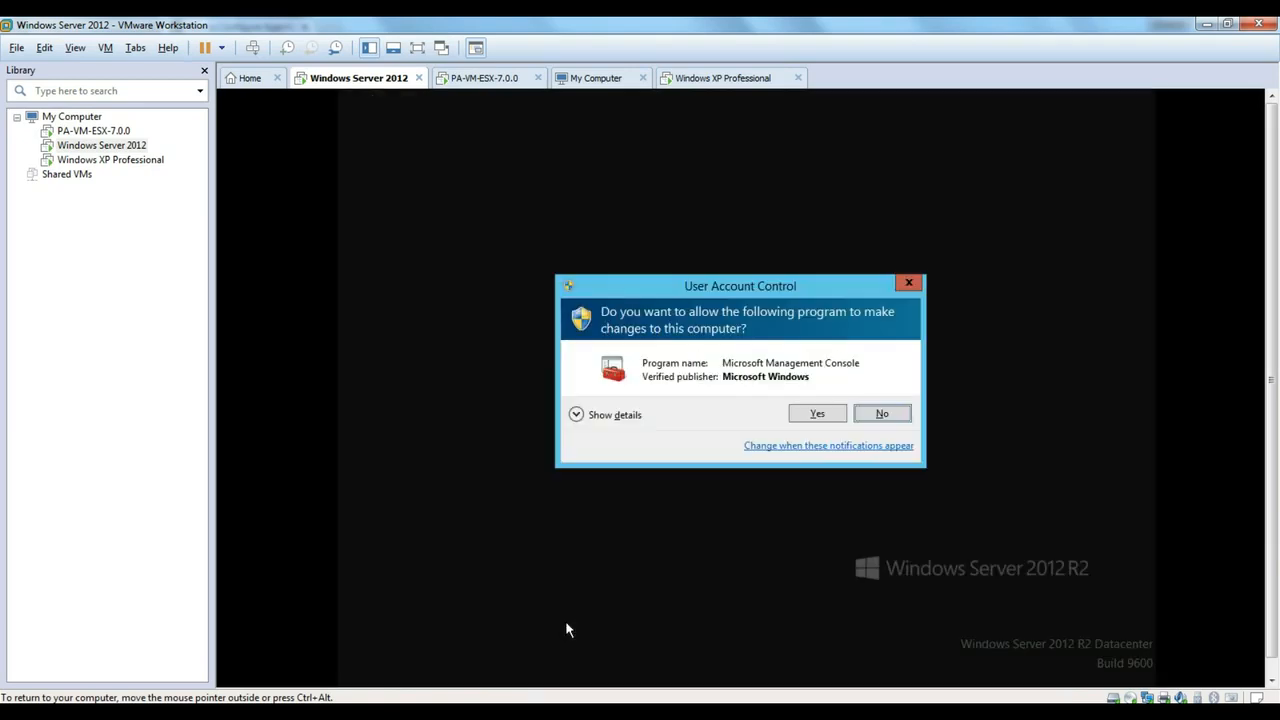
pyautogui.click(816, 414)
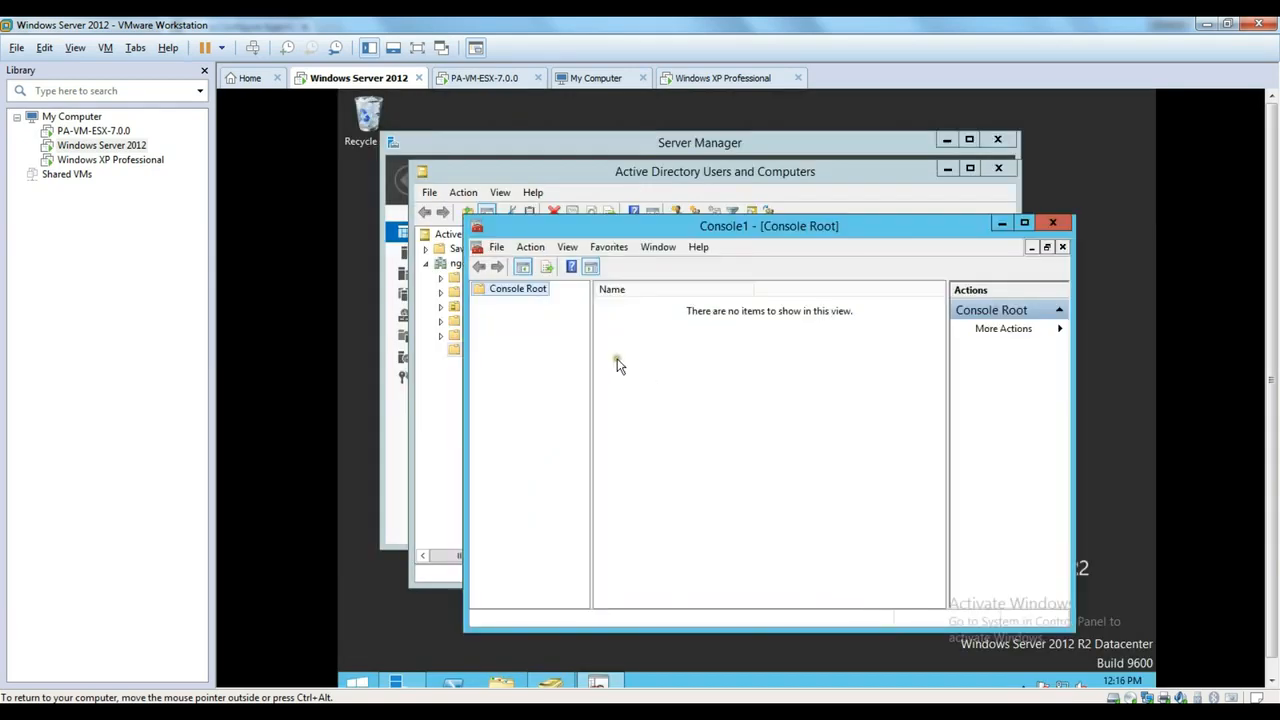
pyautogui.click(497, 247)
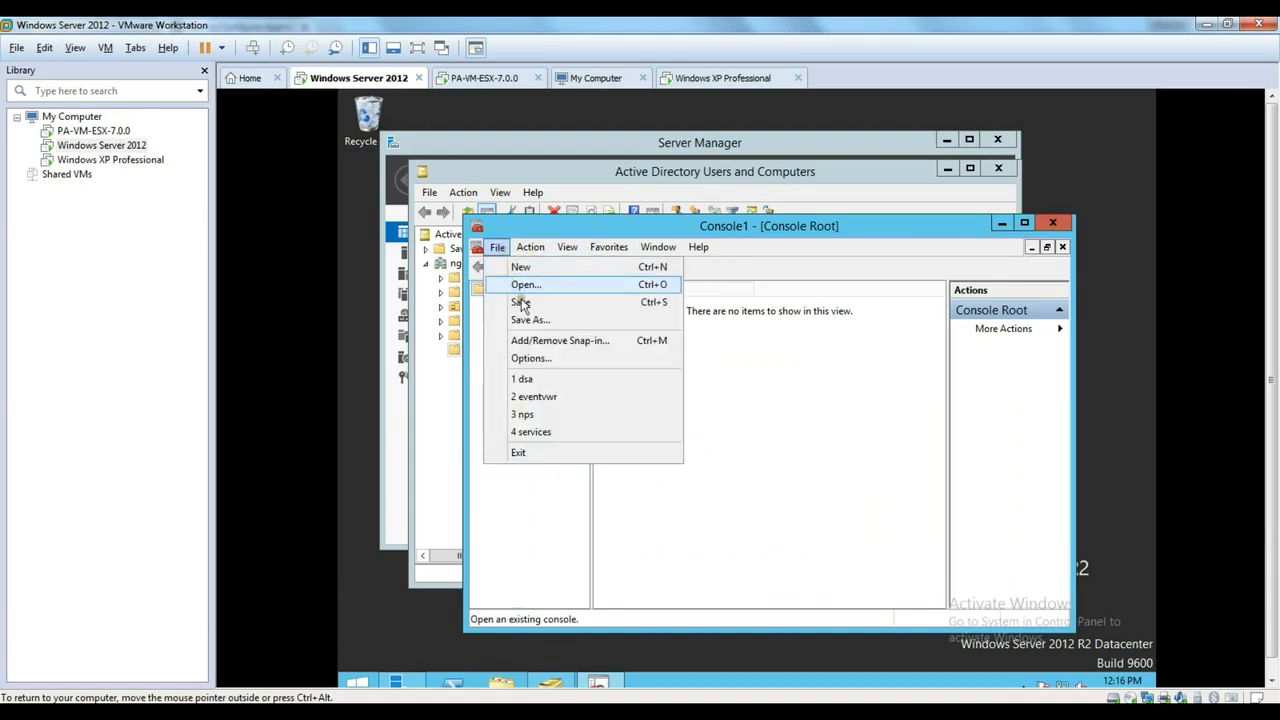
pyautogui.click(527, 344)
pyautogui.moveTo(697, 350); pyautogui.dragTo(694, 488)
pyautogui.click(560, 494)
pyautogui.click(735, 408)
pyautogui.click(820, 469)
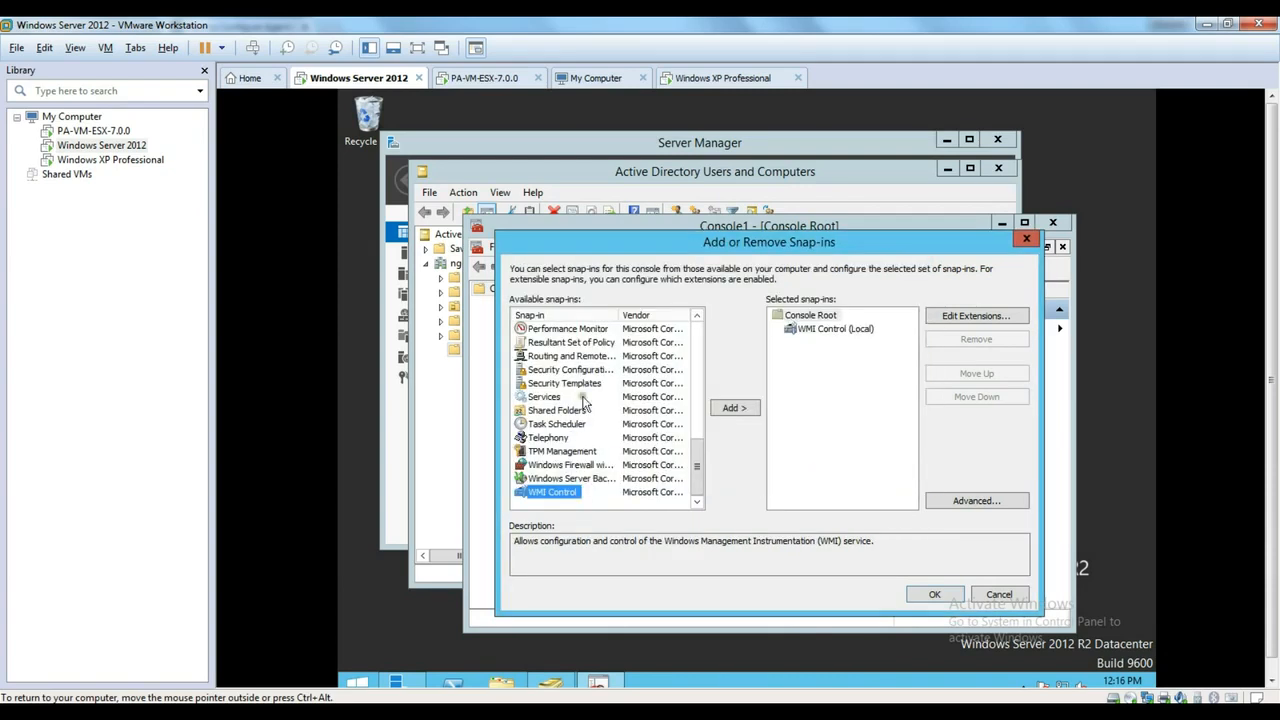
pyautogui.click(932, 594)
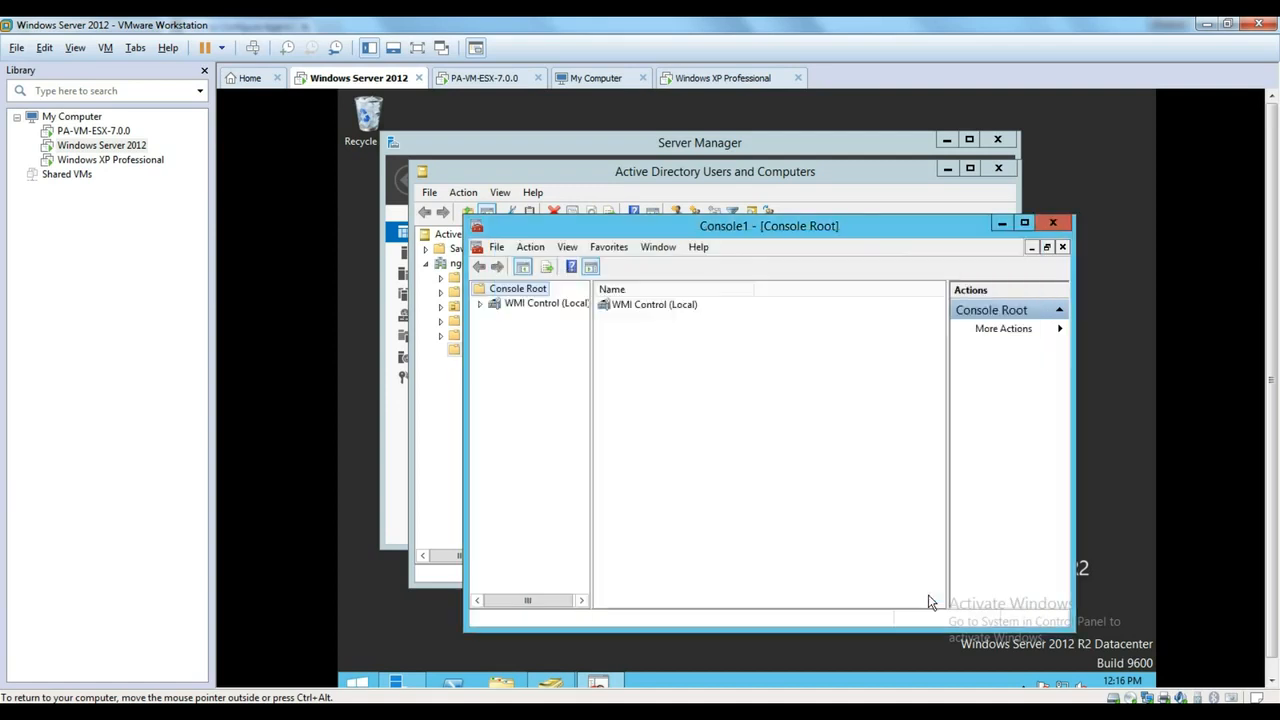
# - Open WMI Control (Local) properties and, on the Security tab, expand Root and select CIMV2
pyautogui.moveTo(763, 229); pyautogui.dragTo(735, 193)
pyautogui.click(520, 249)
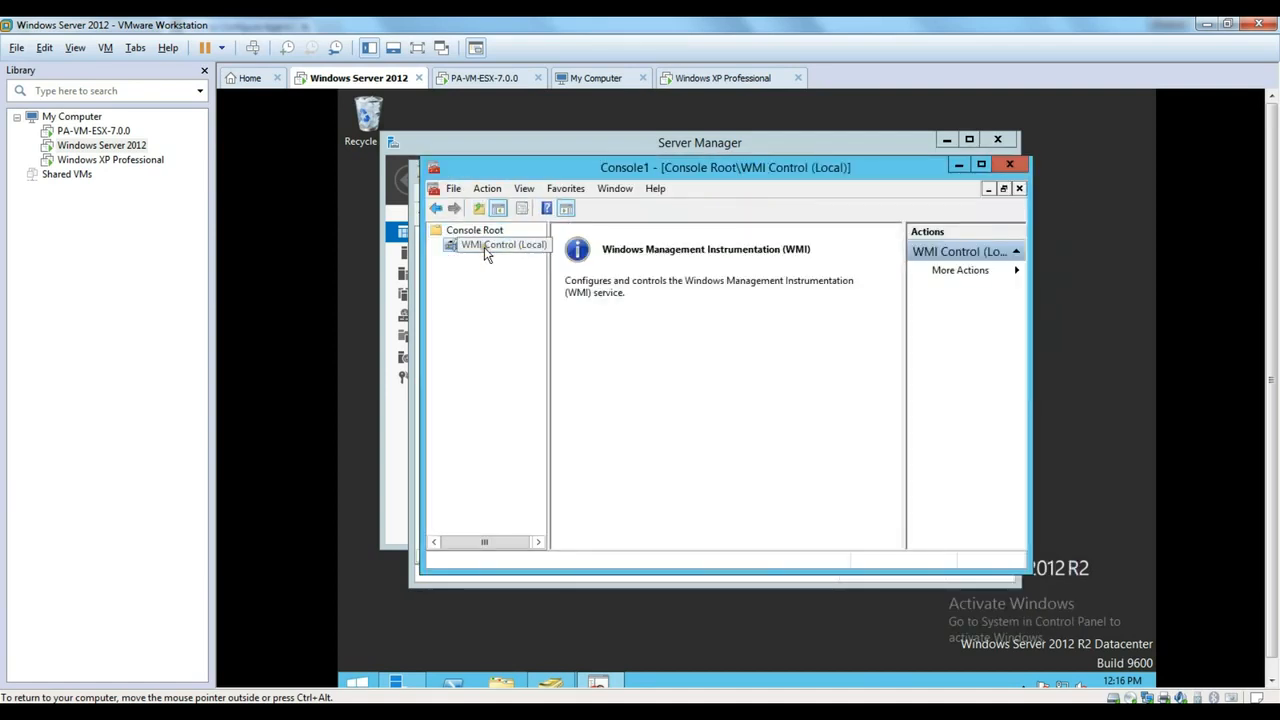
pyautogui.rightClick(484, 247)
pyautogui.click(528, 338)
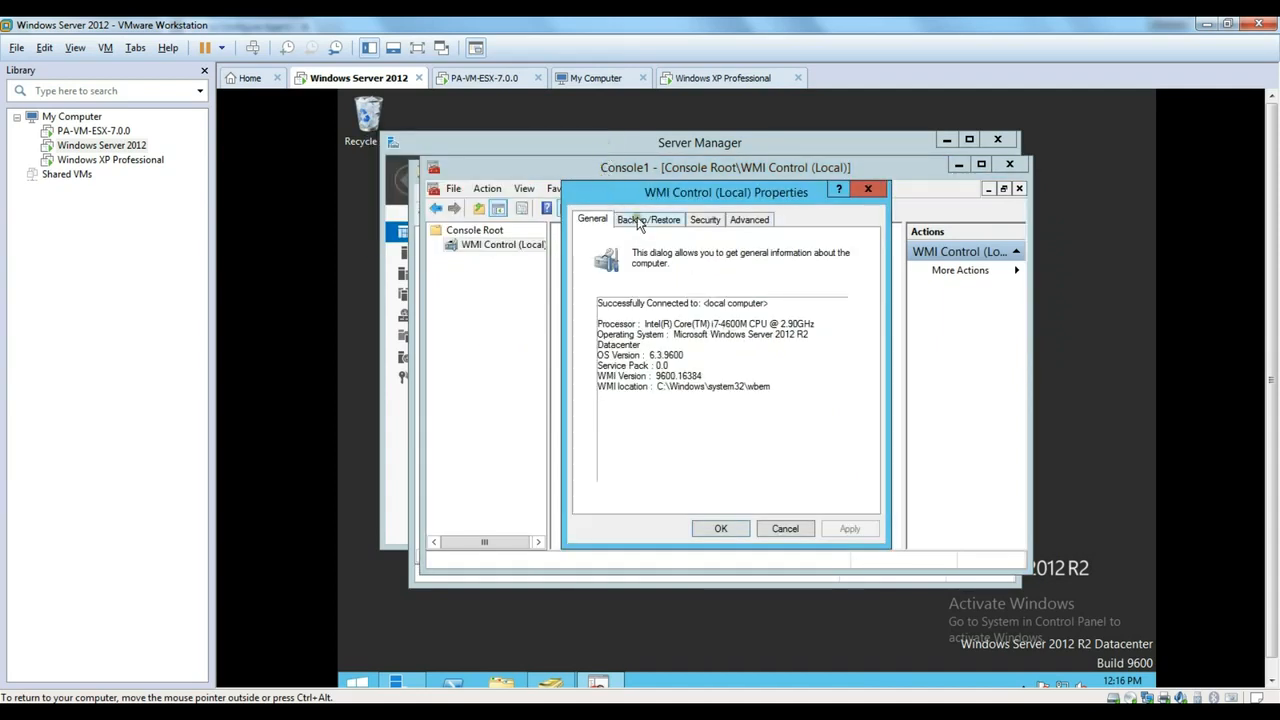
pyautogui.click(708, 221)
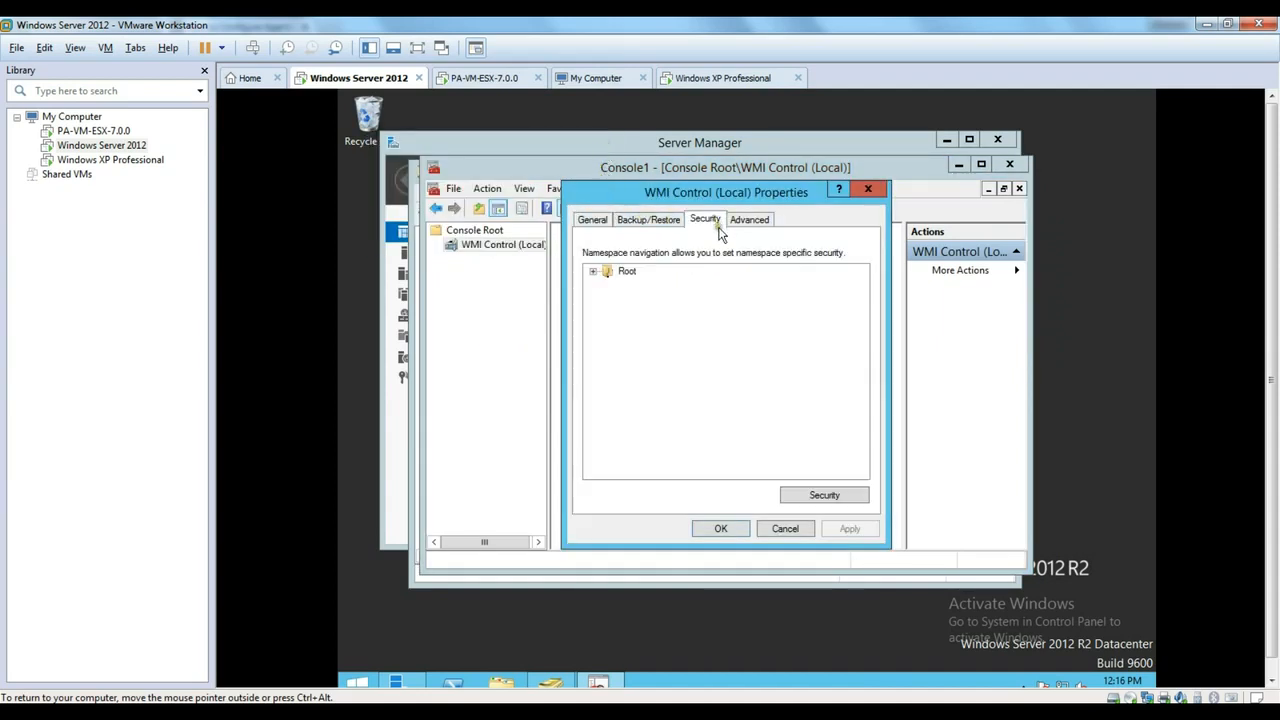
pyautogui.click(593, 271)
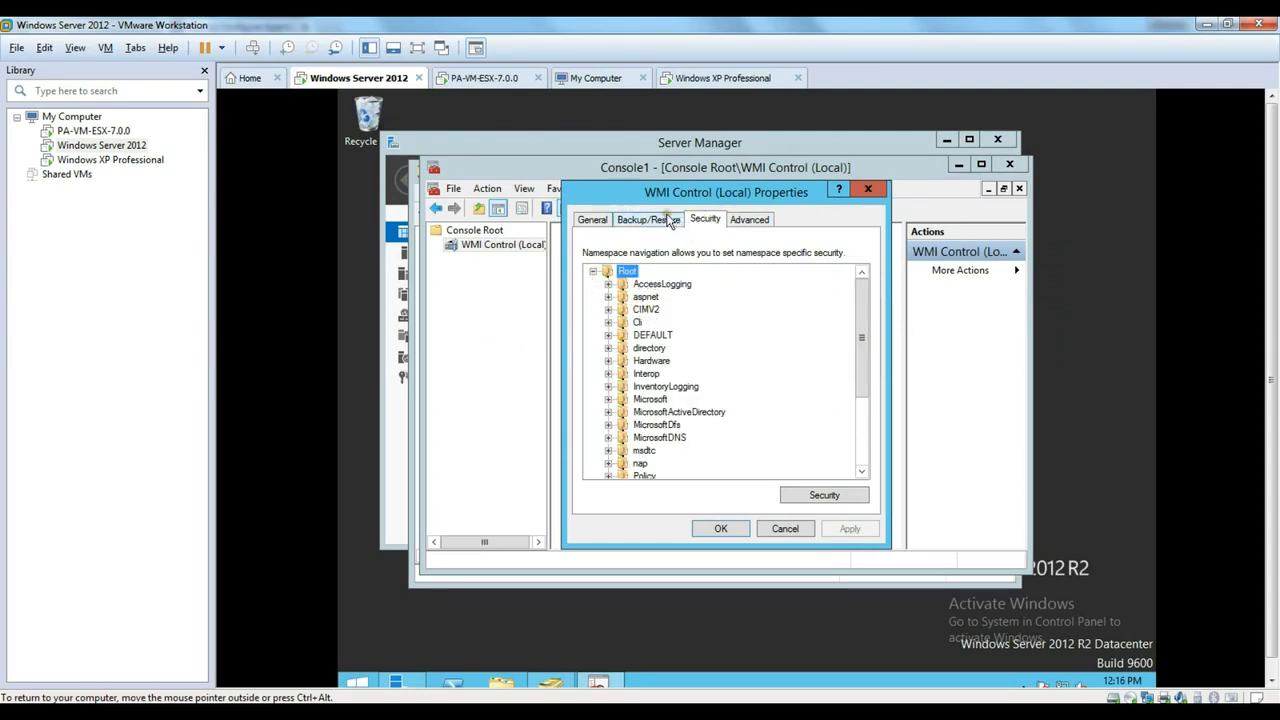
pyautogui.click(648, 310)
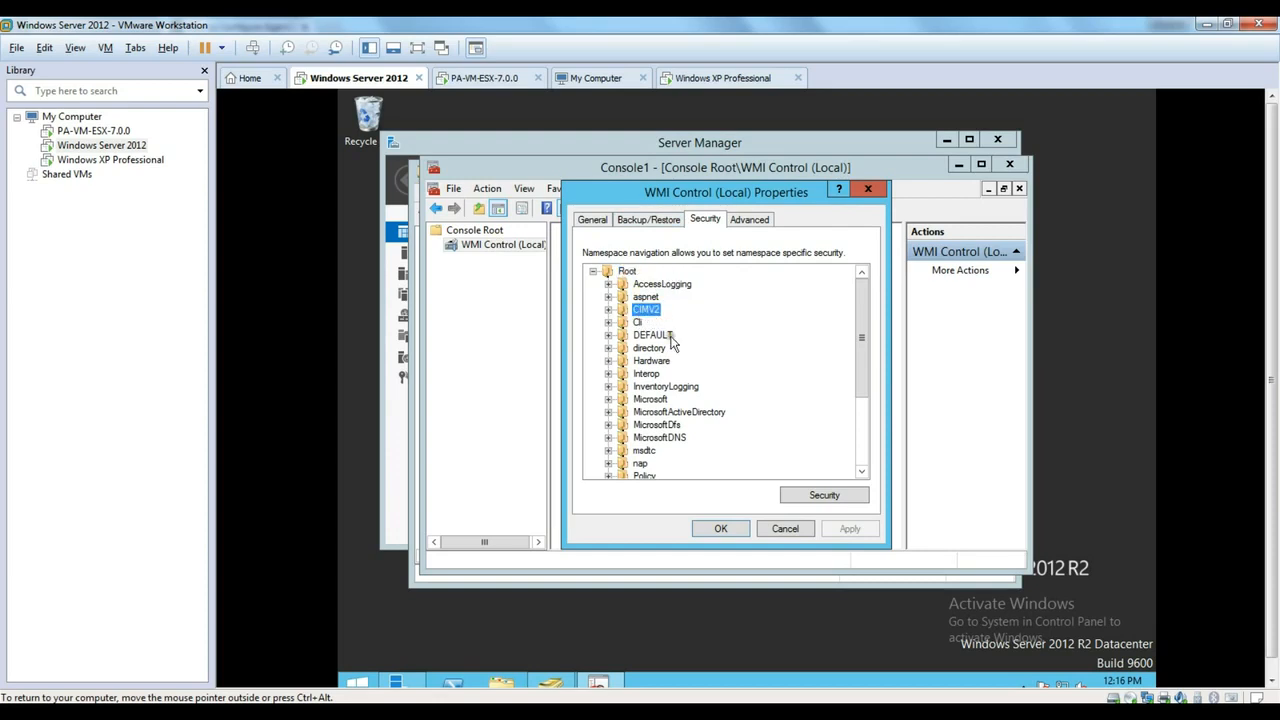
# - Allow Enable Account and Remote Enable for the pan account on ROOT\CIMV2, confirming both dialogs
pyautogui.click(808, 497)
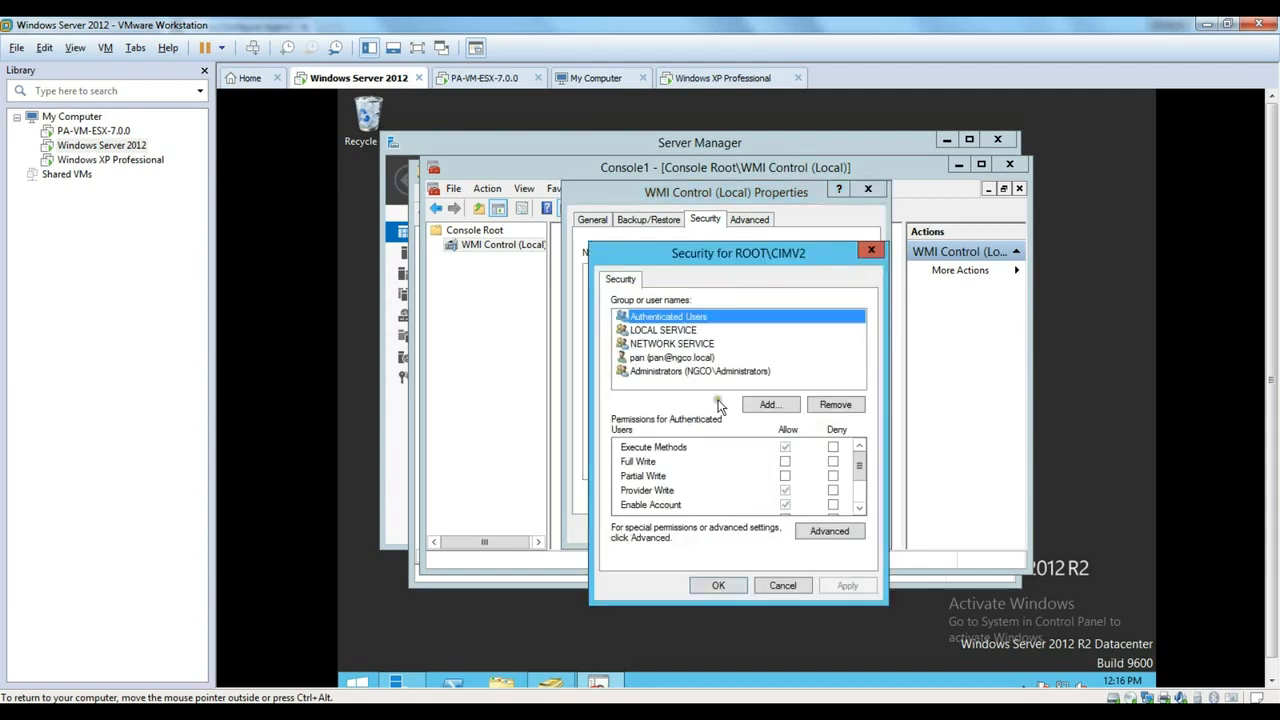
pyautogui.click(651, 359)
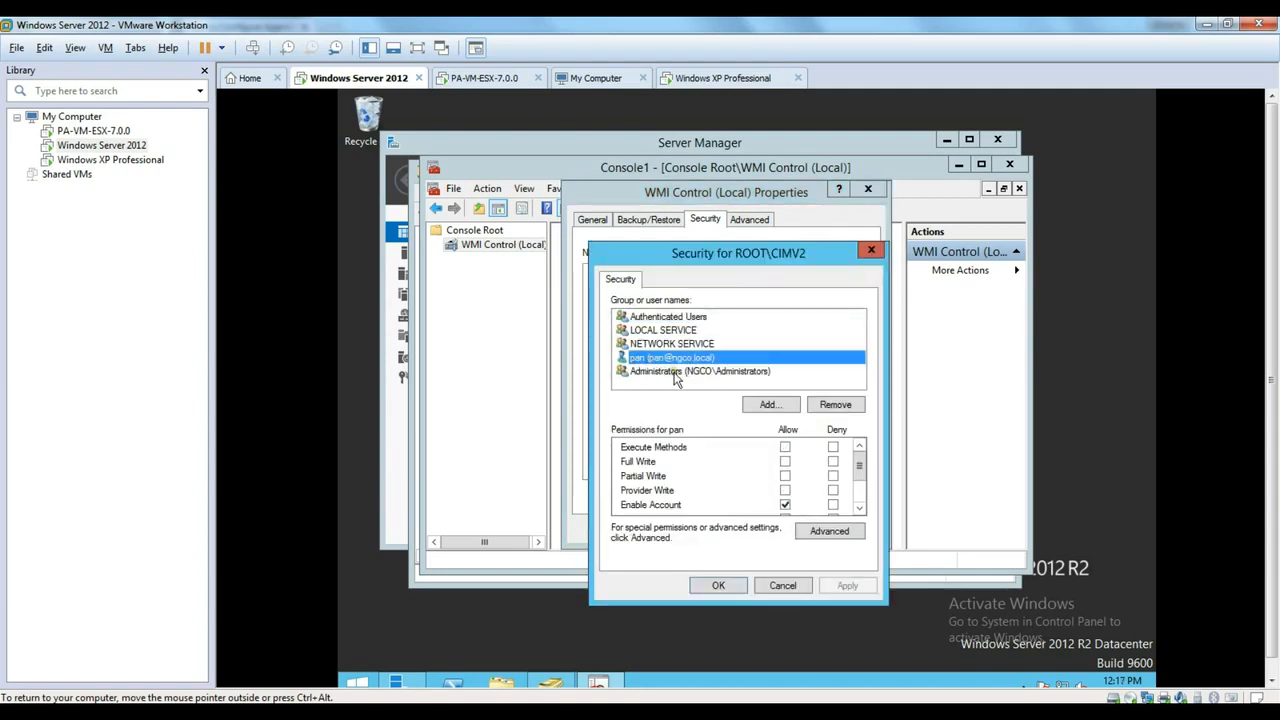
pyautogui.click(859, 508)
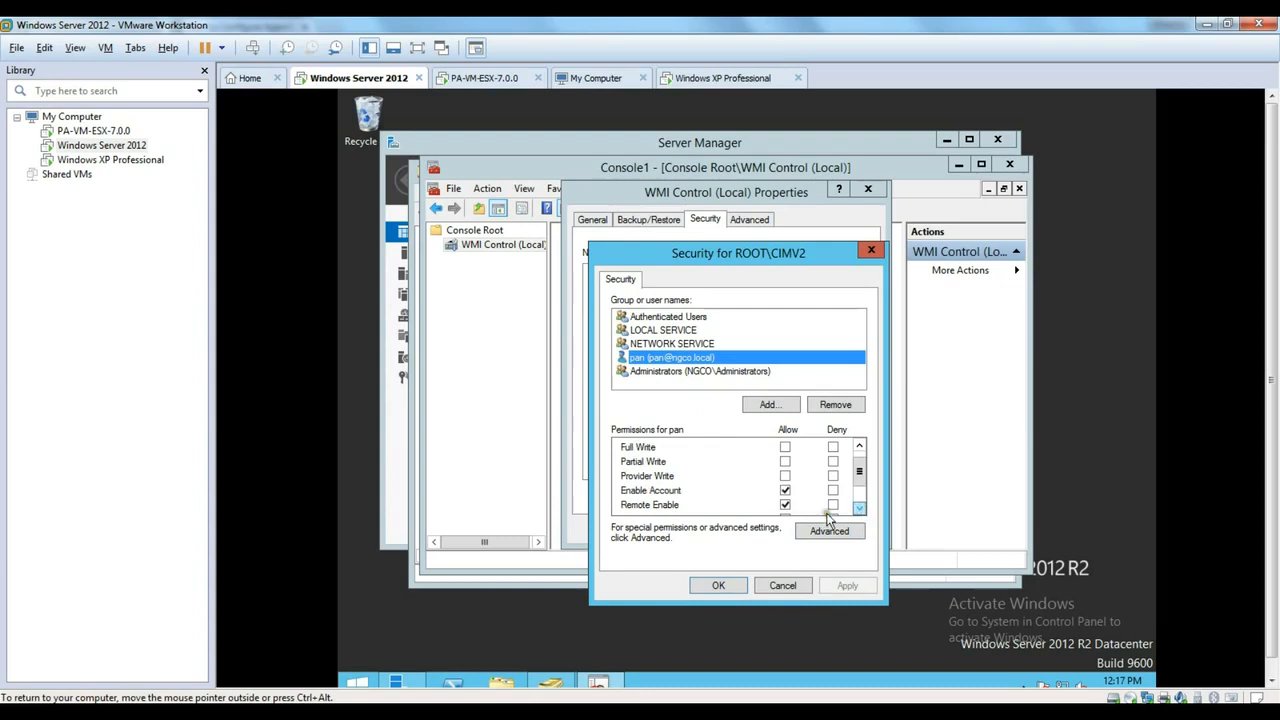
pyautogui.click(655, 493)
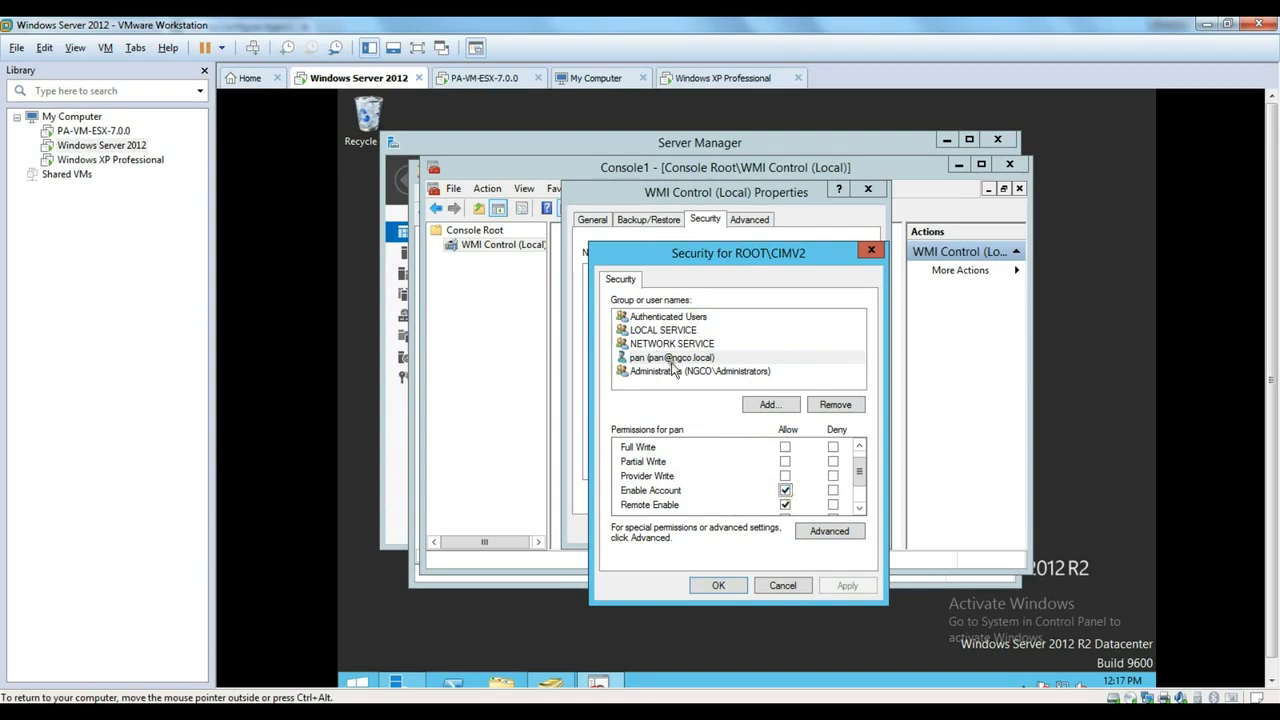
pyautogui.click(719, 586)
pyautogui.click(721, 529)
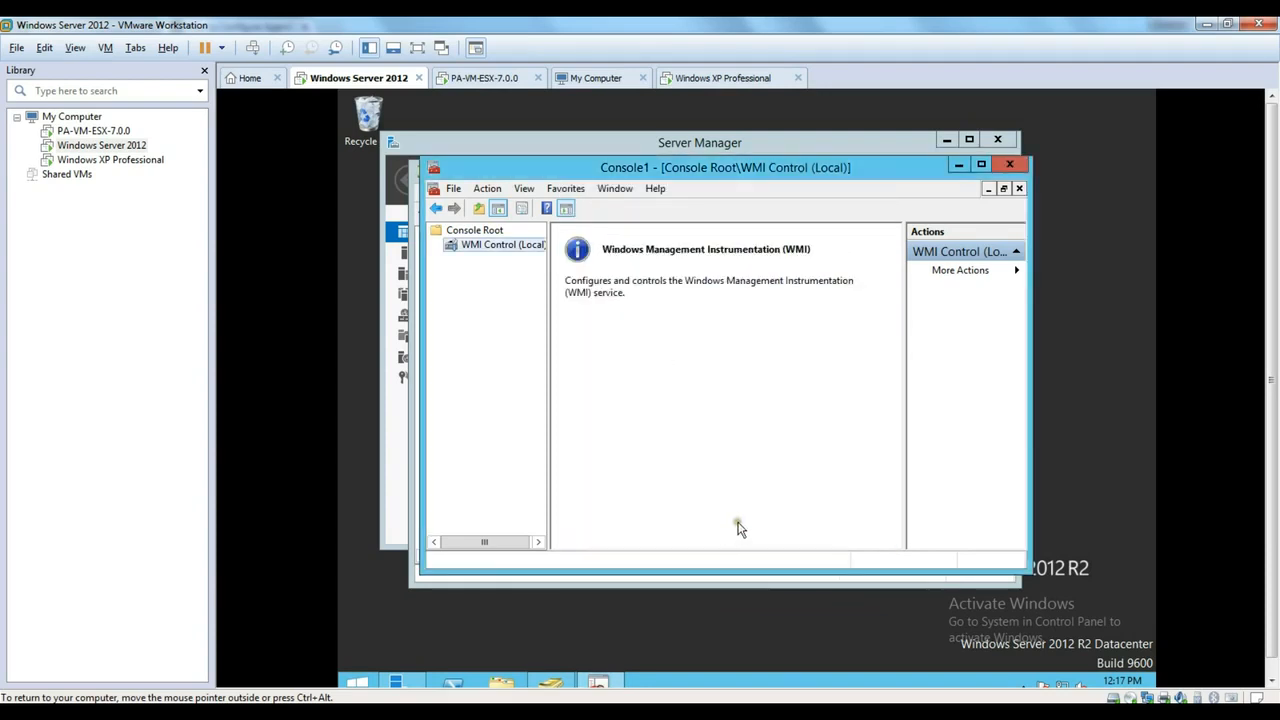
# - Close Console1 without saving its settings and return to the Agentless User-ID article in Chrome
pyautogui.click(1013, 165)
pyautogui.click(766, 409)
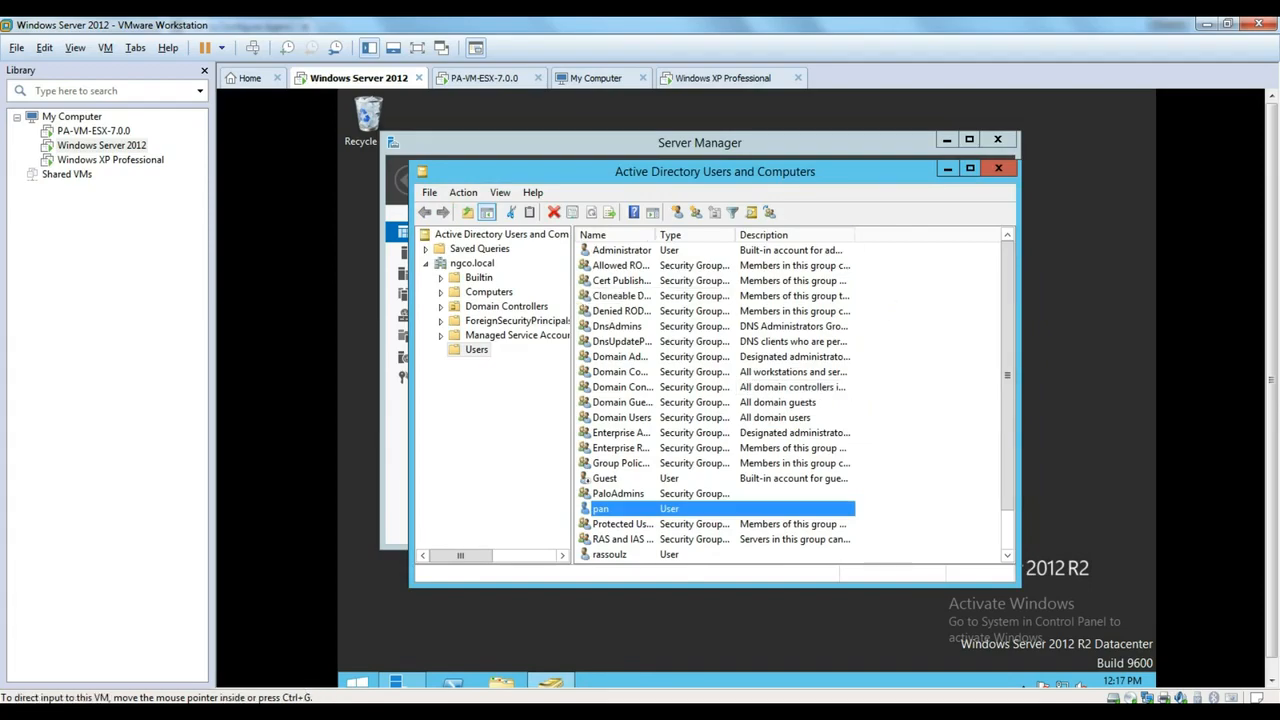
pyautogui.click(185, 713)
pyautogui.moveTo(62, 157); pyautogui.dragTo(426, 166)
# - Scroll the article to the service-account and WMI Authentication steps, then switch to the PA-VM tab
pyautogui.click(422, 163)
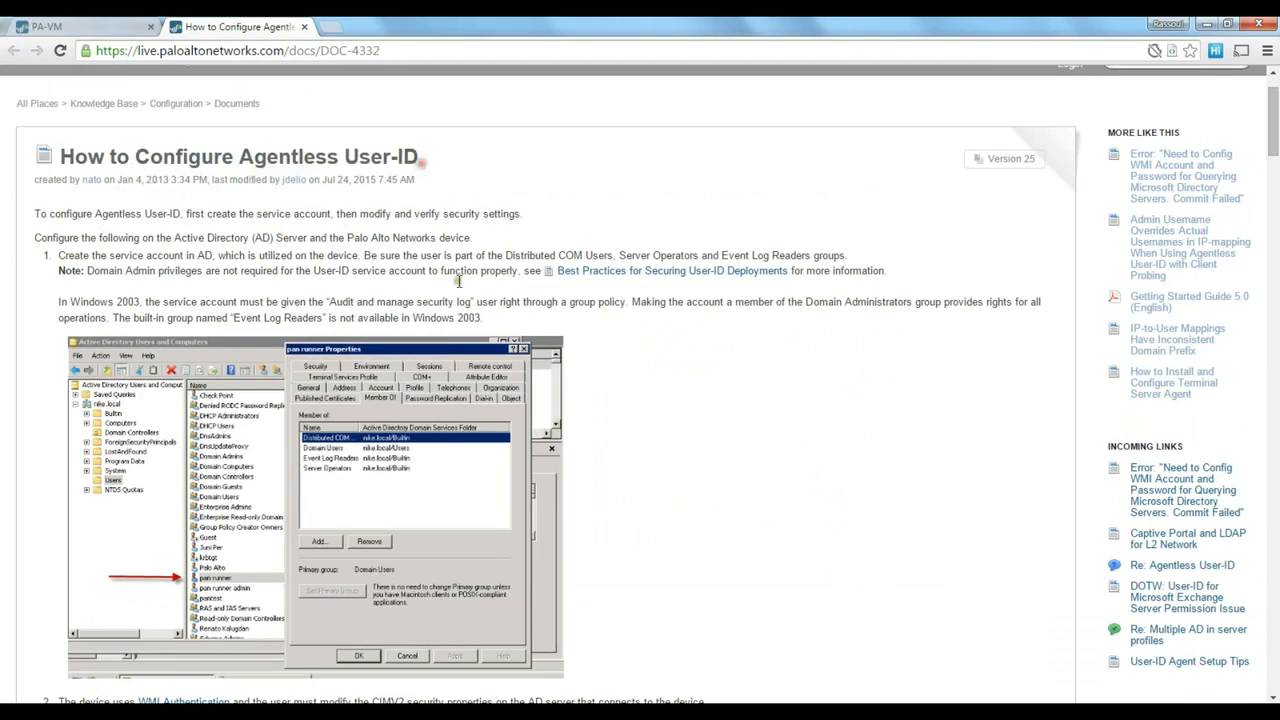
pyautogui.scroll(-1, 330, 343)
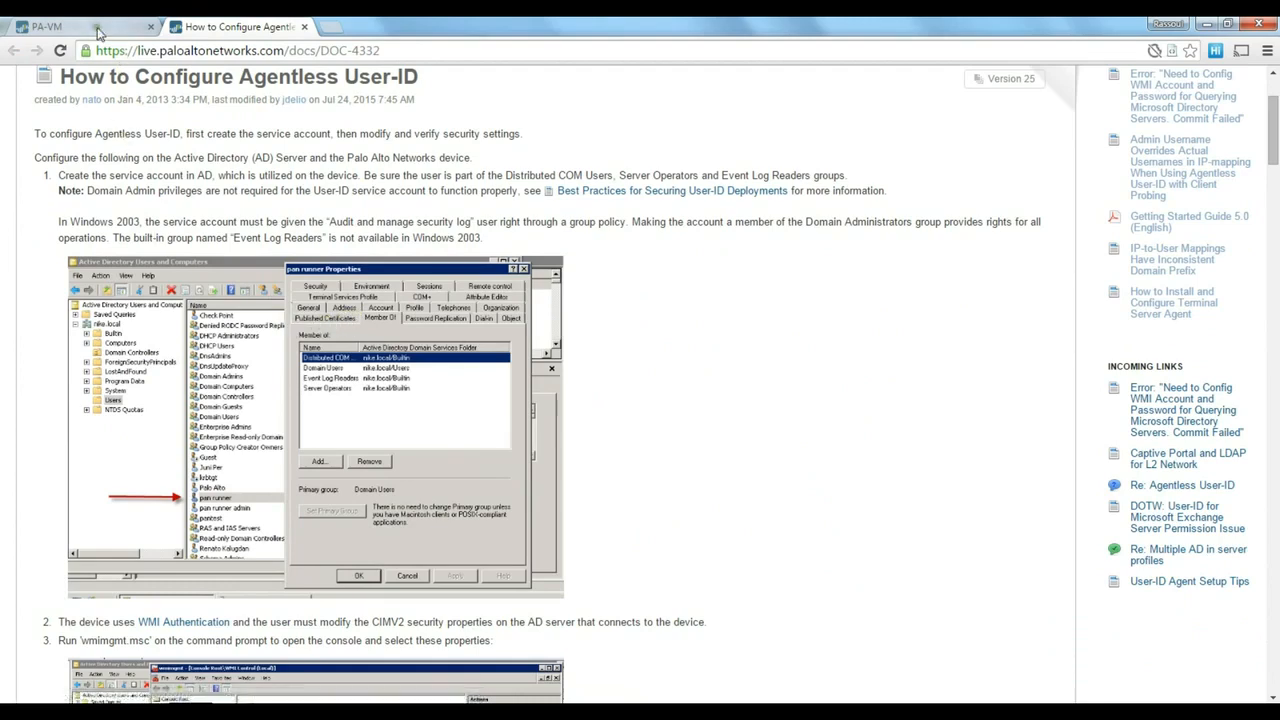
pyautogui.click(60, 27)
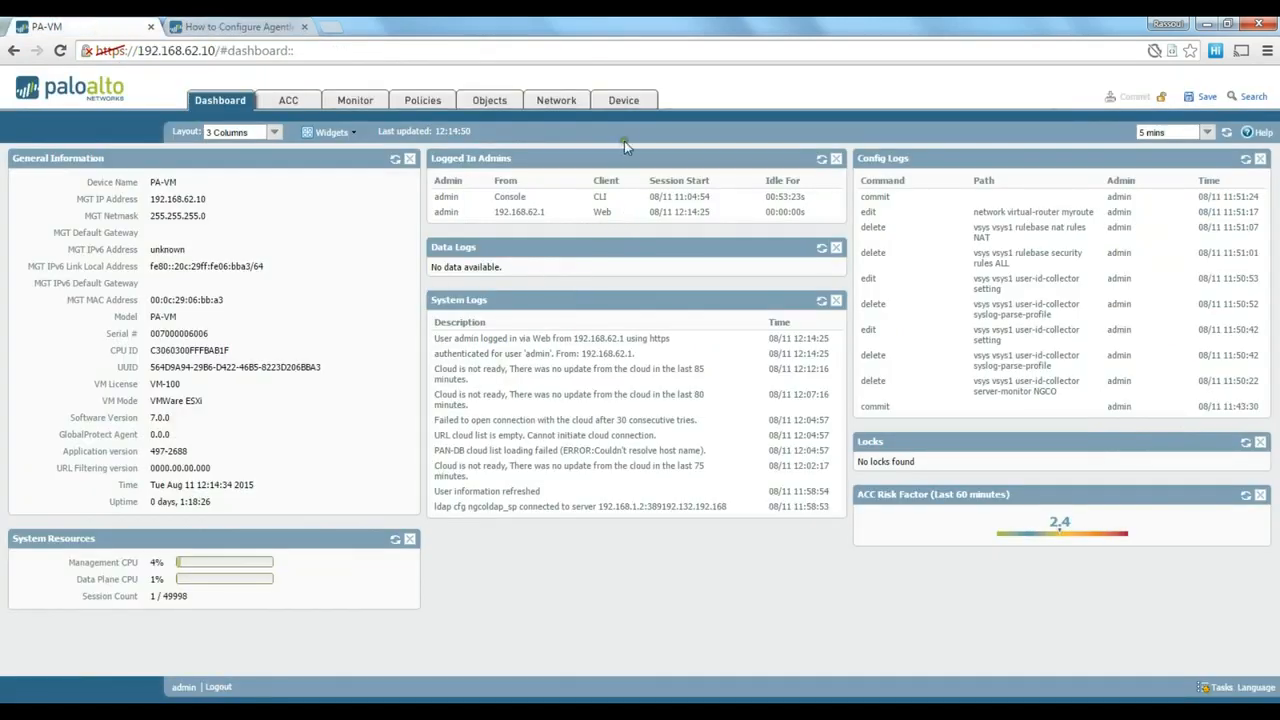
# - Go to Device > User Identification, check Group Mapping Settings, then view the empty User Mapping settings
pyautogui.click(625, 102)
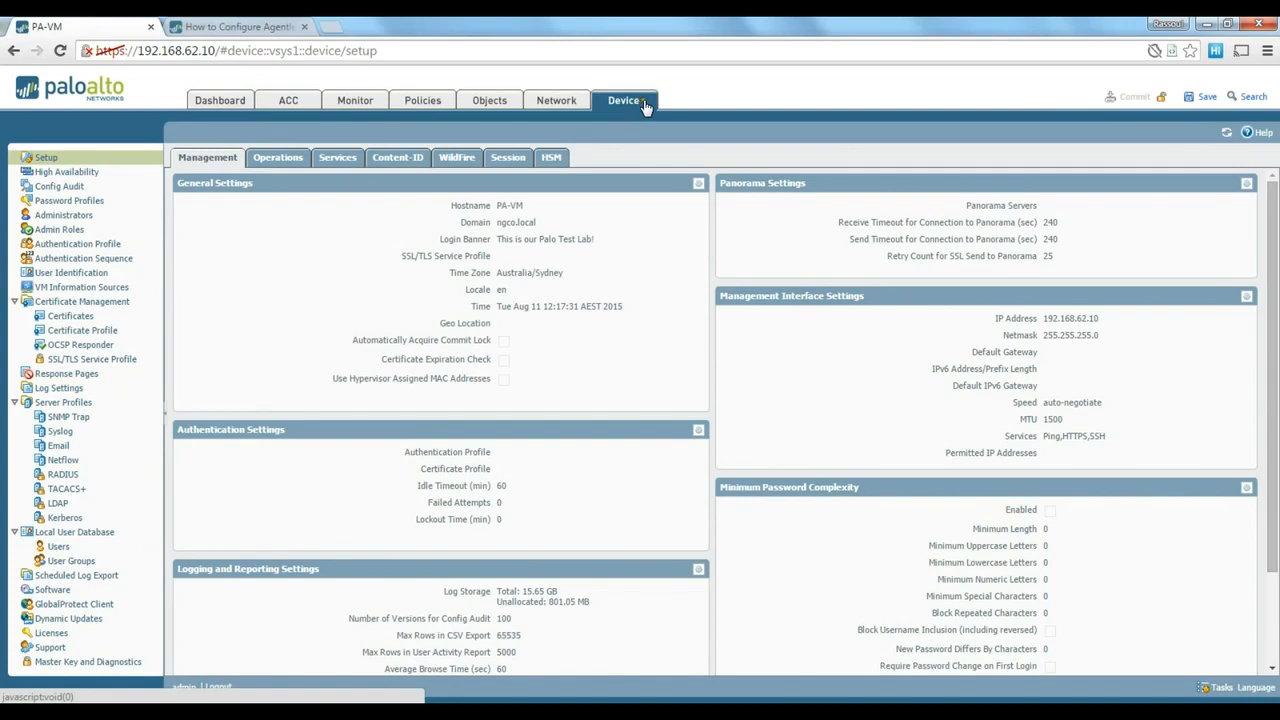
pyautogui.click(58, 278)
pyautogui.click(532, 163)
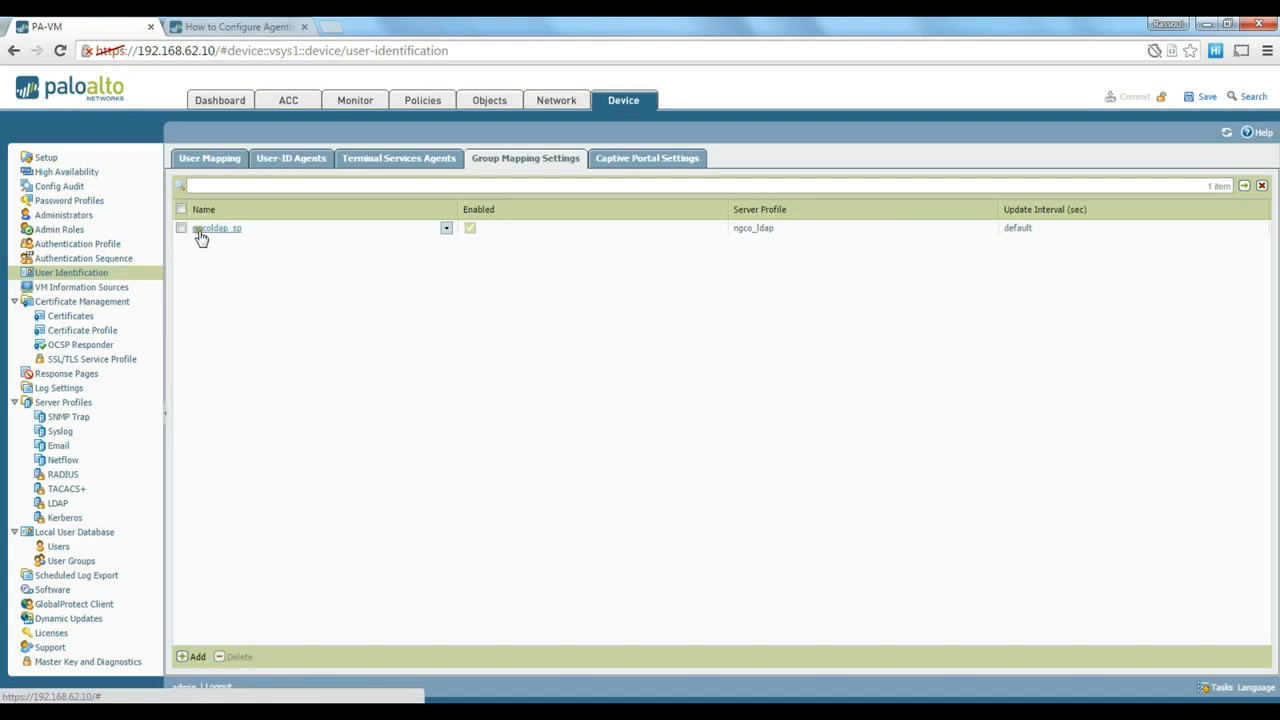
pyautogui.click(210, 158)
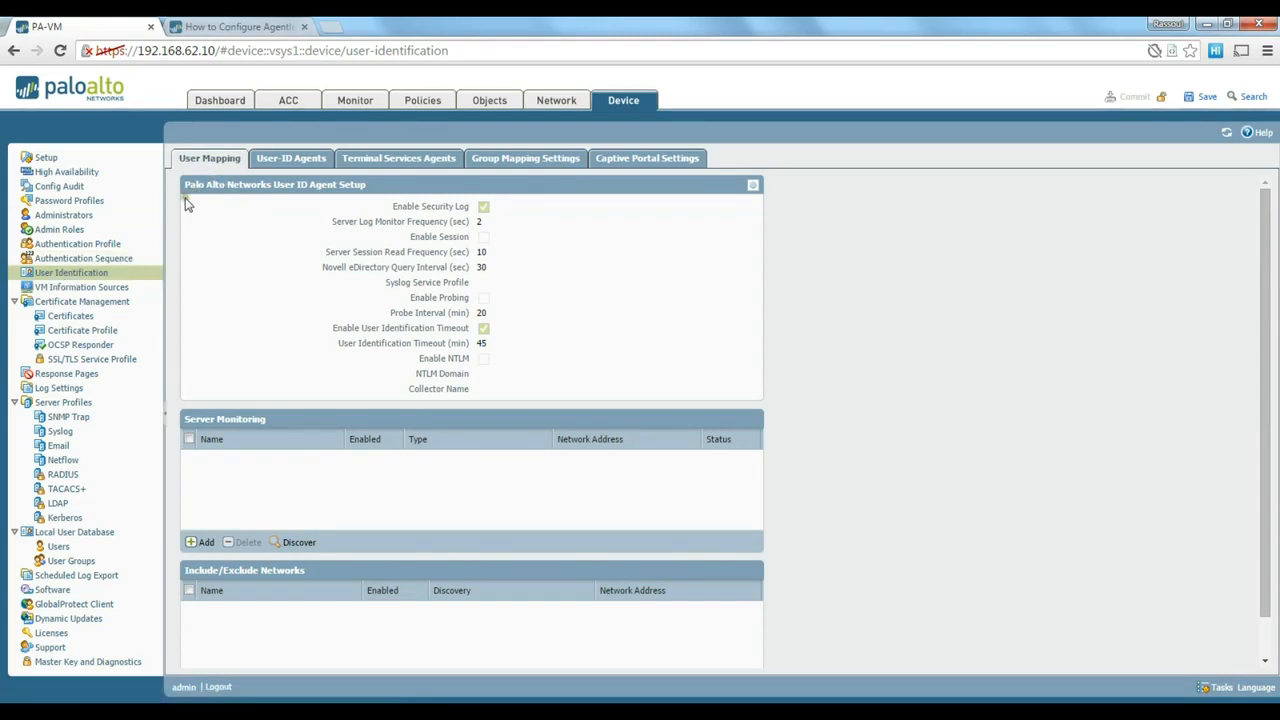
# - Edit the User ID Agent Setup and enter and confirm the account password
pyautogui.click(754, 188)
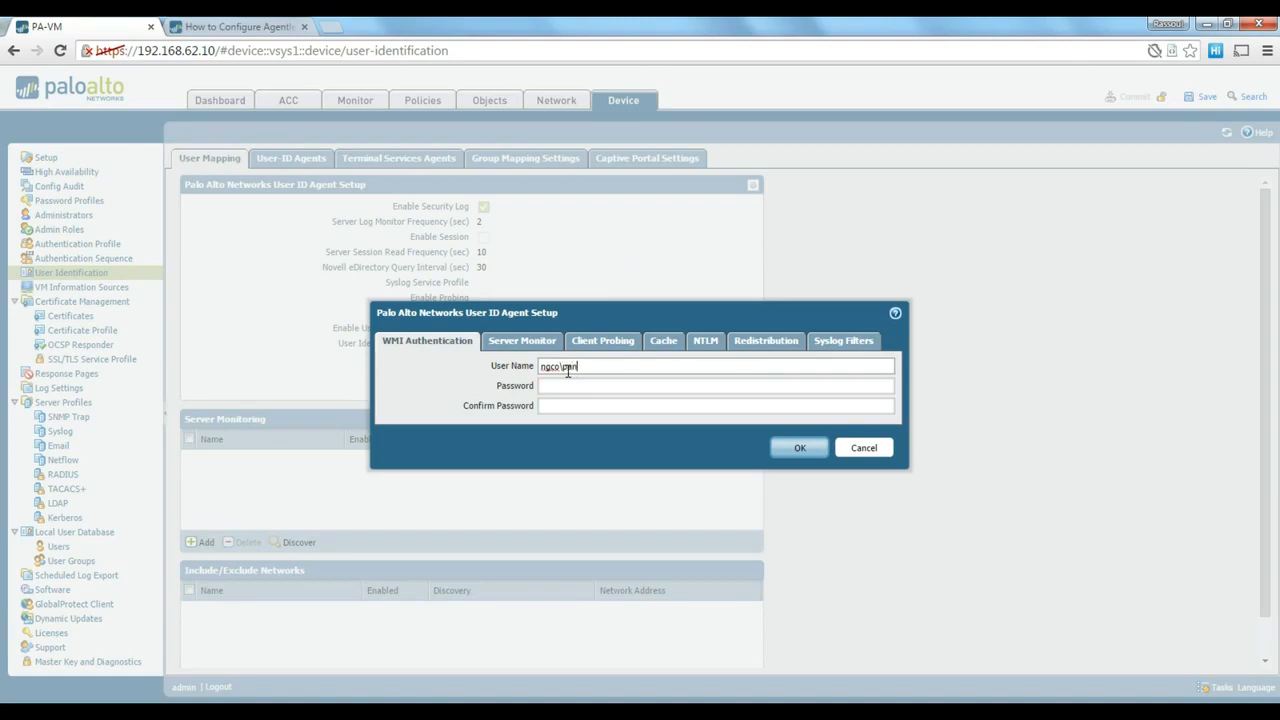
pyautogui.click(575, 386)
pyautogui.write('******')
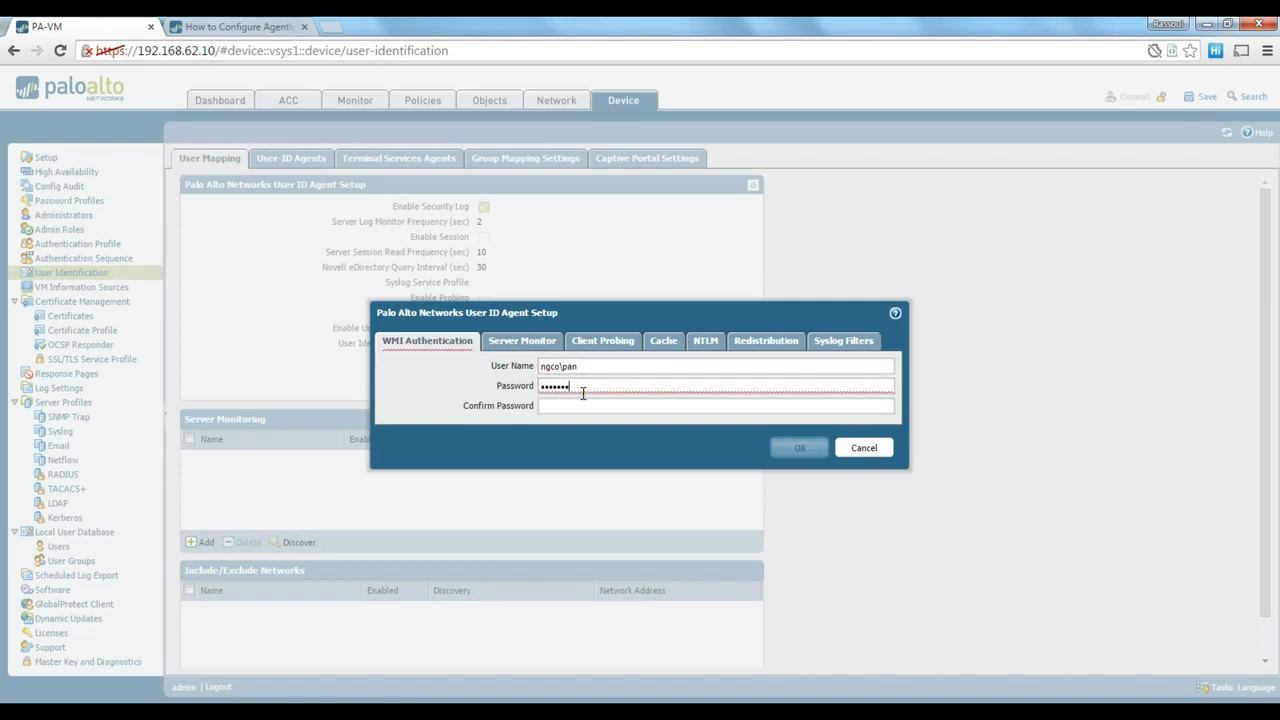
pyautogui.press('Tab')
pyautogui.write('**********')
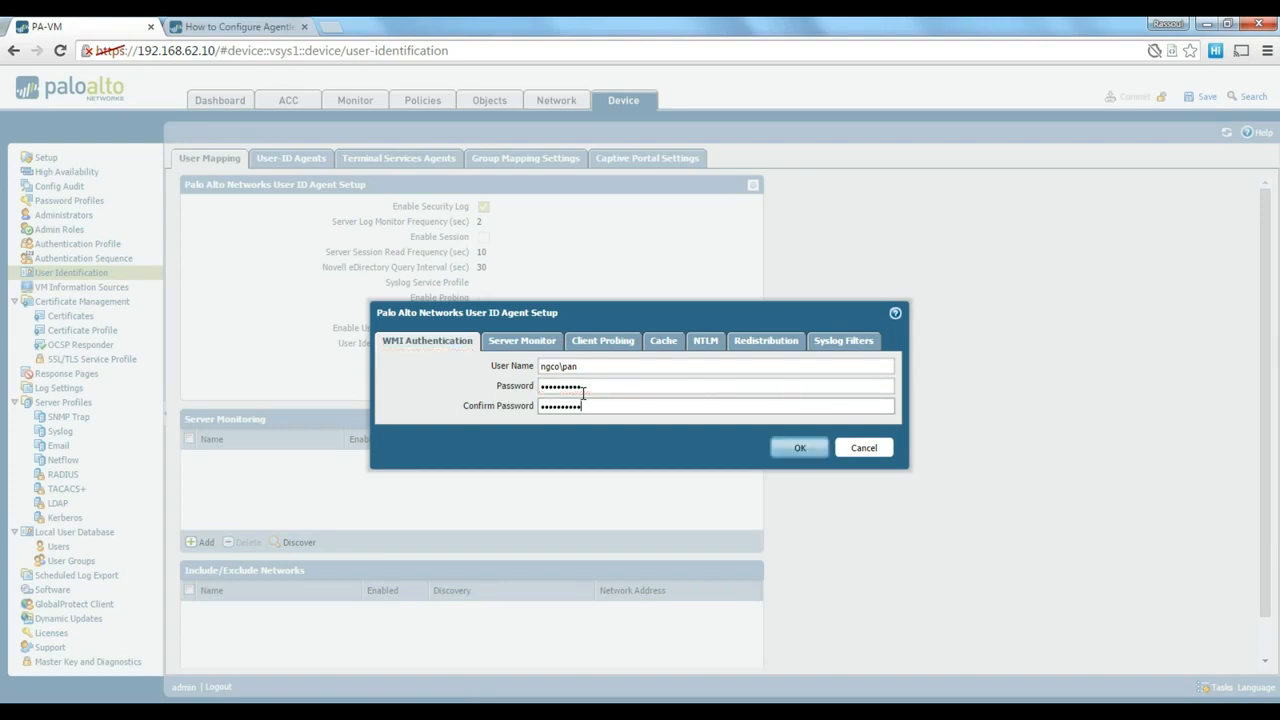
# - Enable NTLM for domain ngco with the admin user name and confirmed password, then save
pyautogui.click(705, 341)
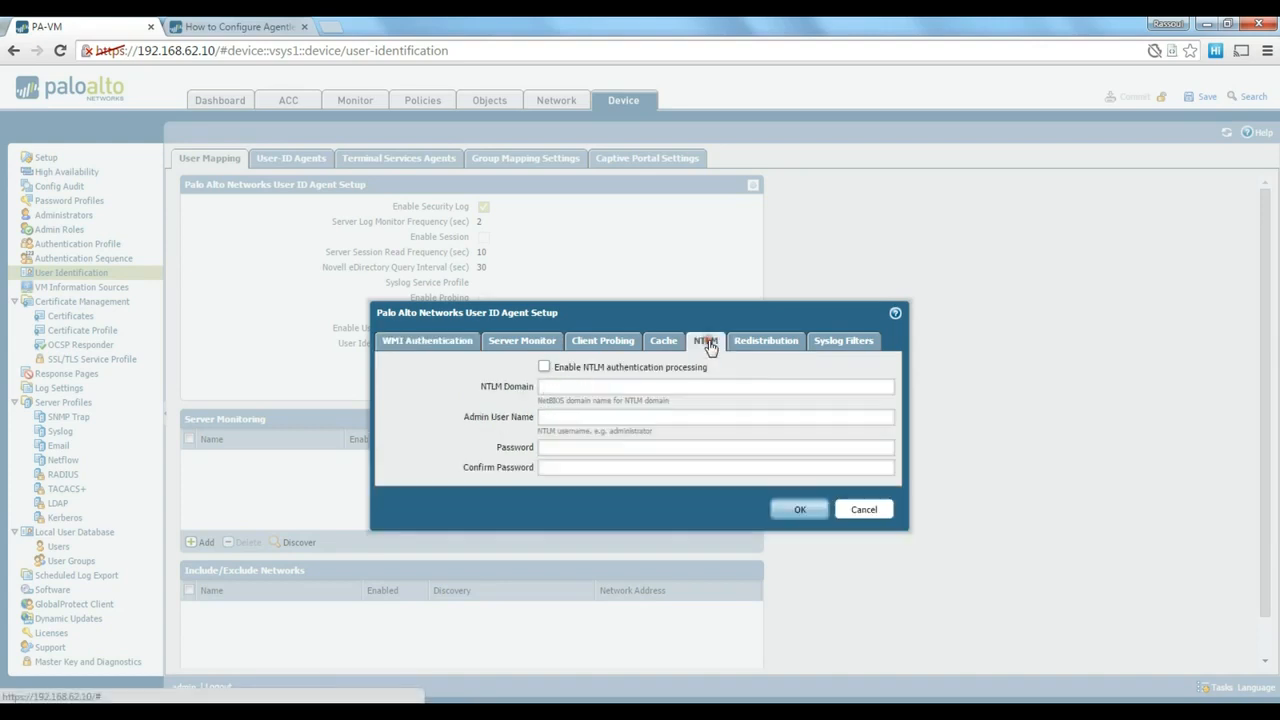
pyautogui.click(544, 368)
pyautogui.click(562, 388)
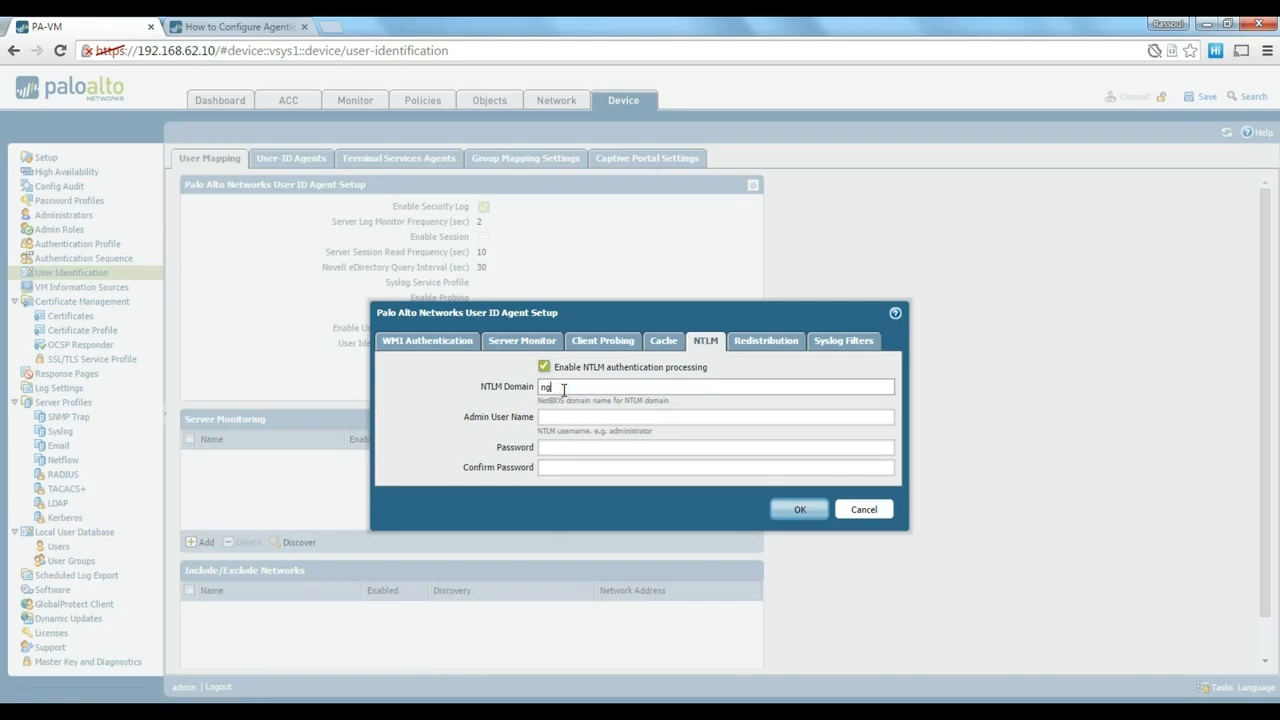
pyautogui.press('Tab')
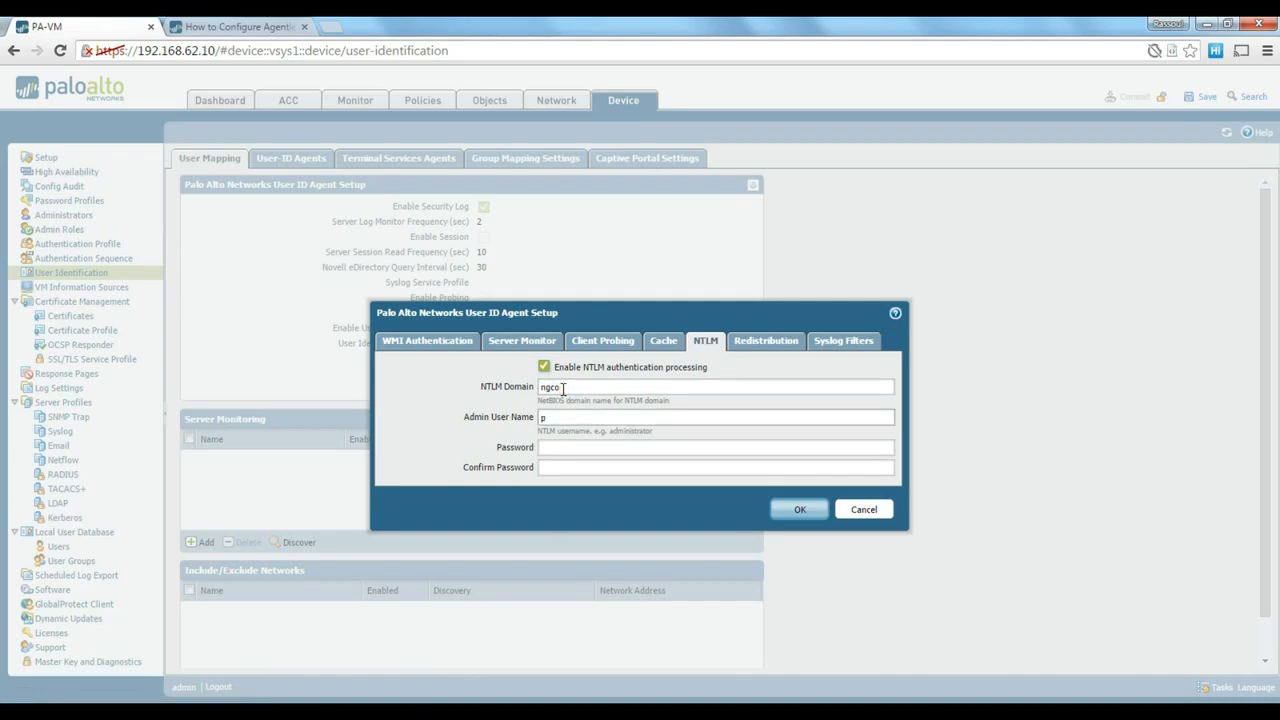
pyautogui.press('Tab')
pyautogui.write('******')
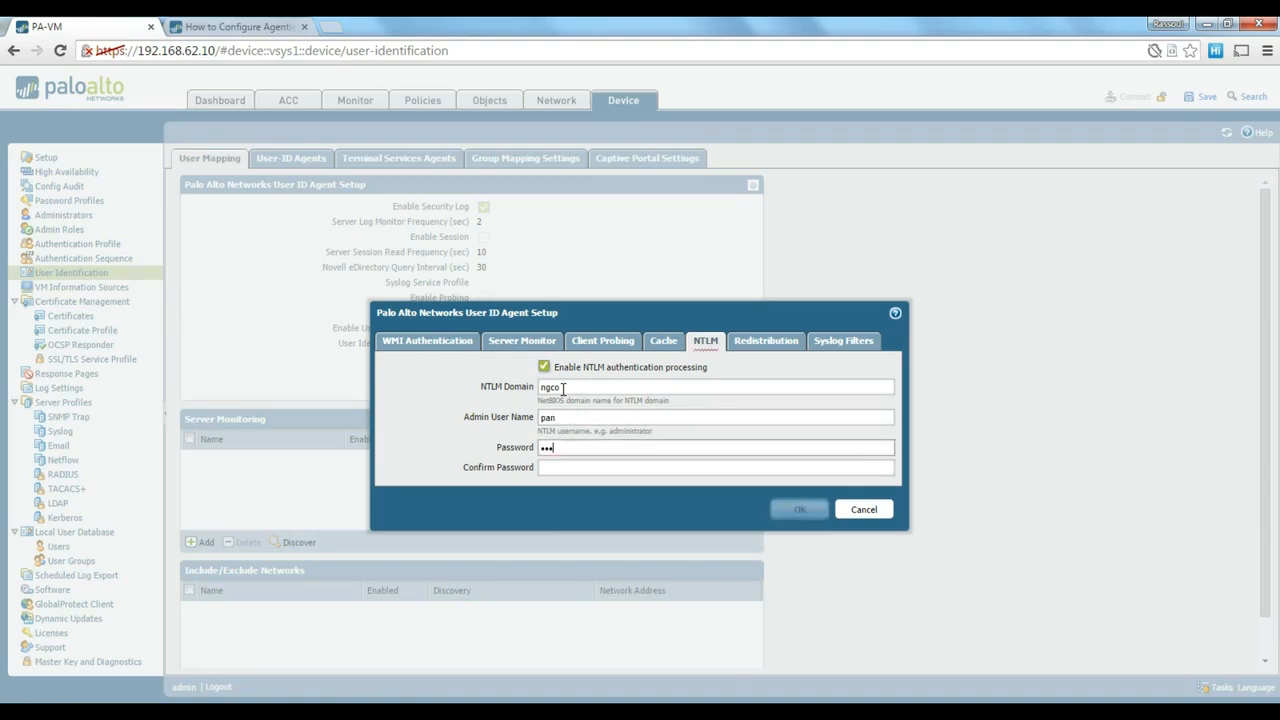
pyautogui.write('***')
pyautogui.press('Tab')
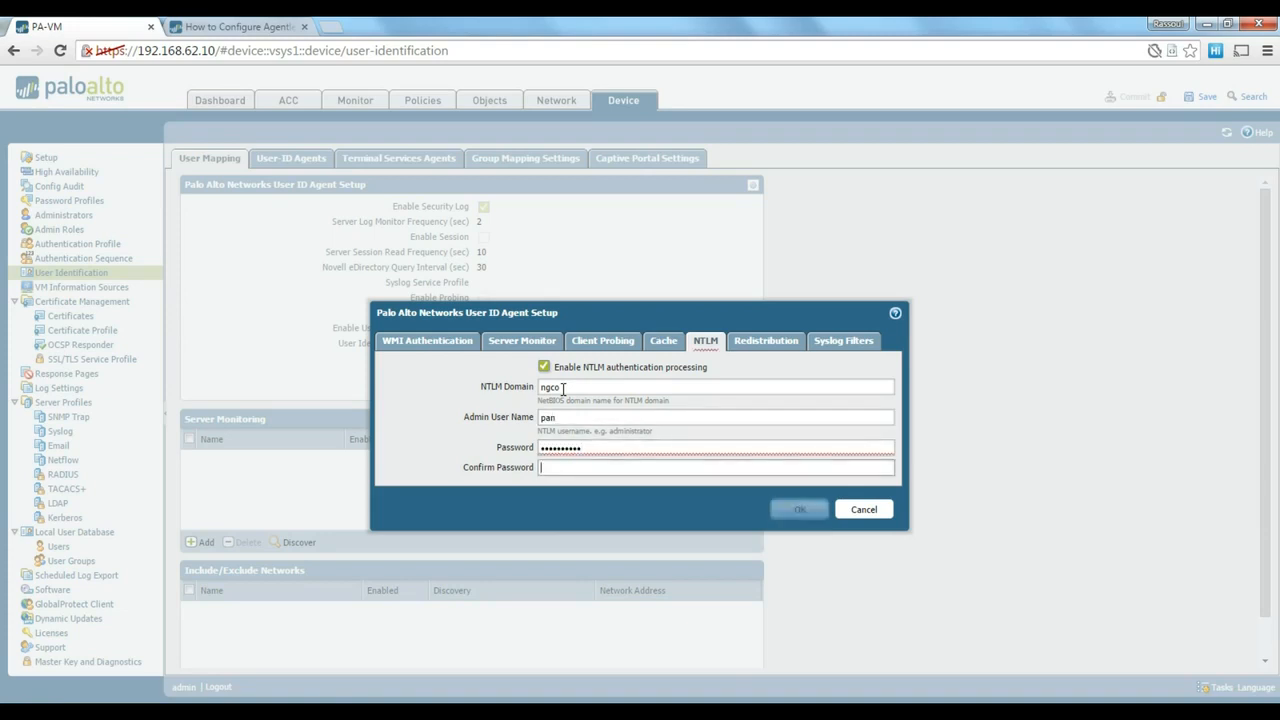
pyautogui.write('**********')
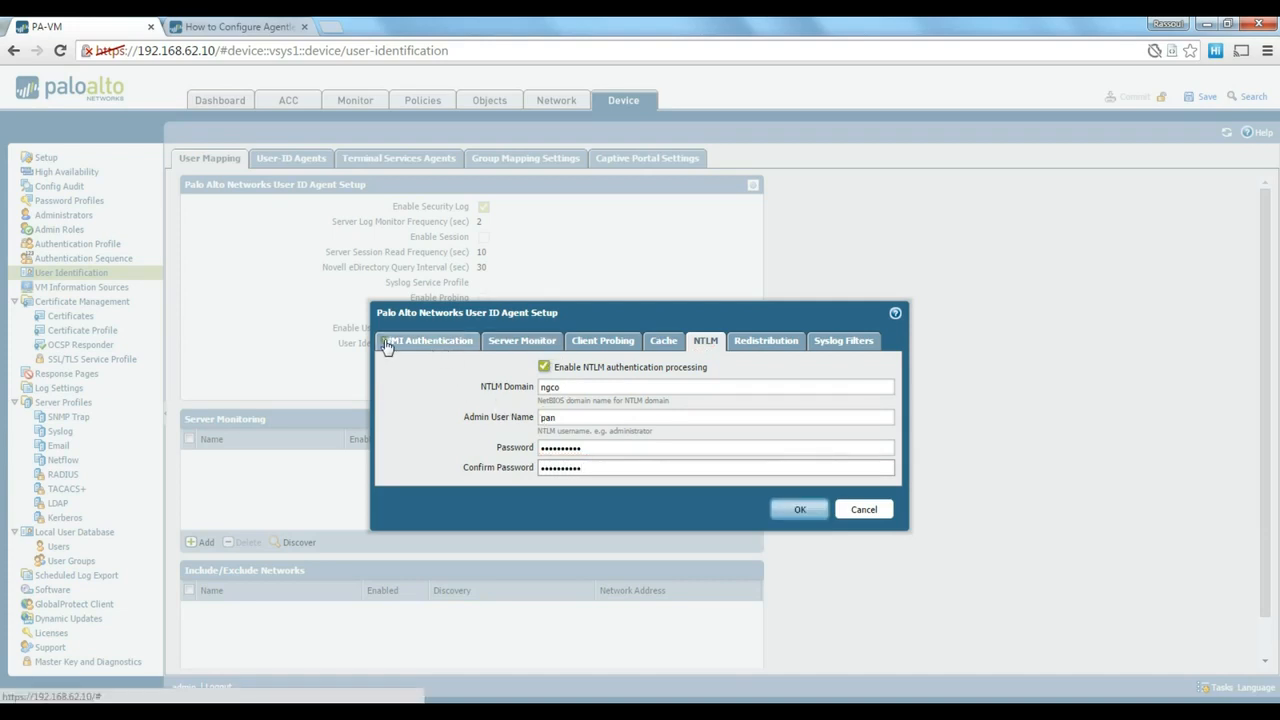
pyautogui.click(799, 512)
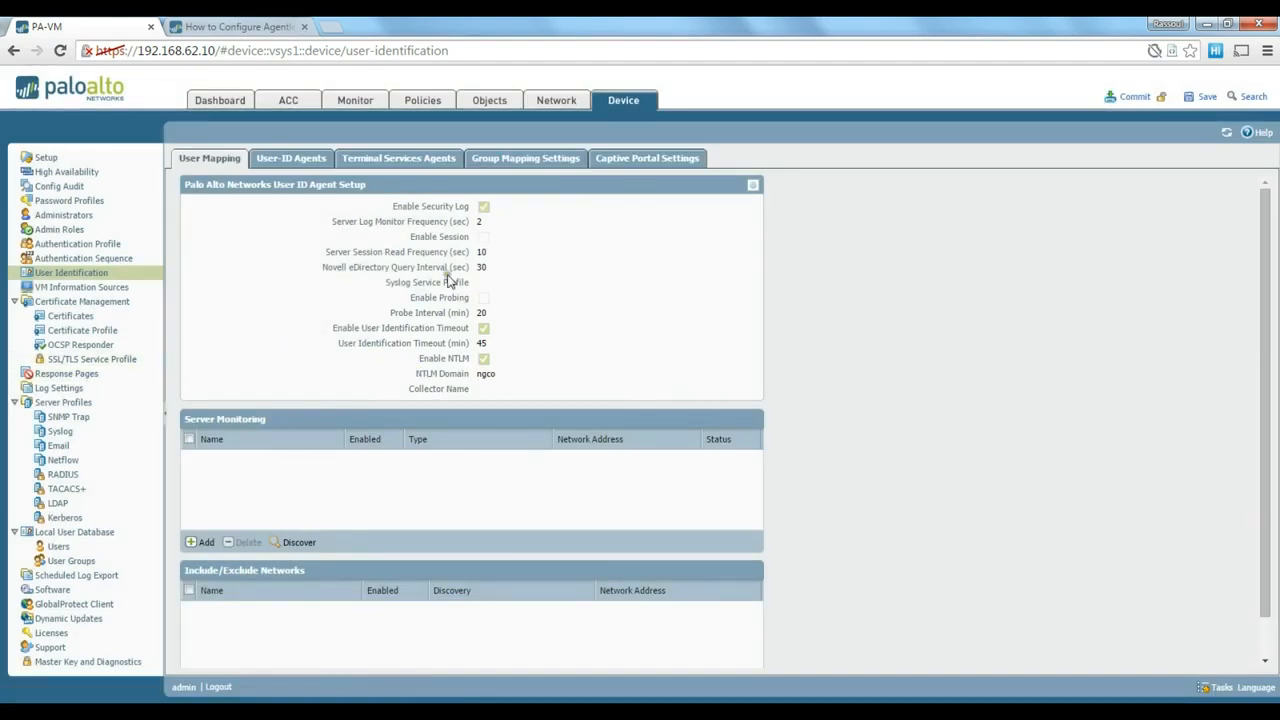
# - Add monitored server ngco as Microsoft Active Directory at 192.168.1.2
pyautogui.click(203, 543)
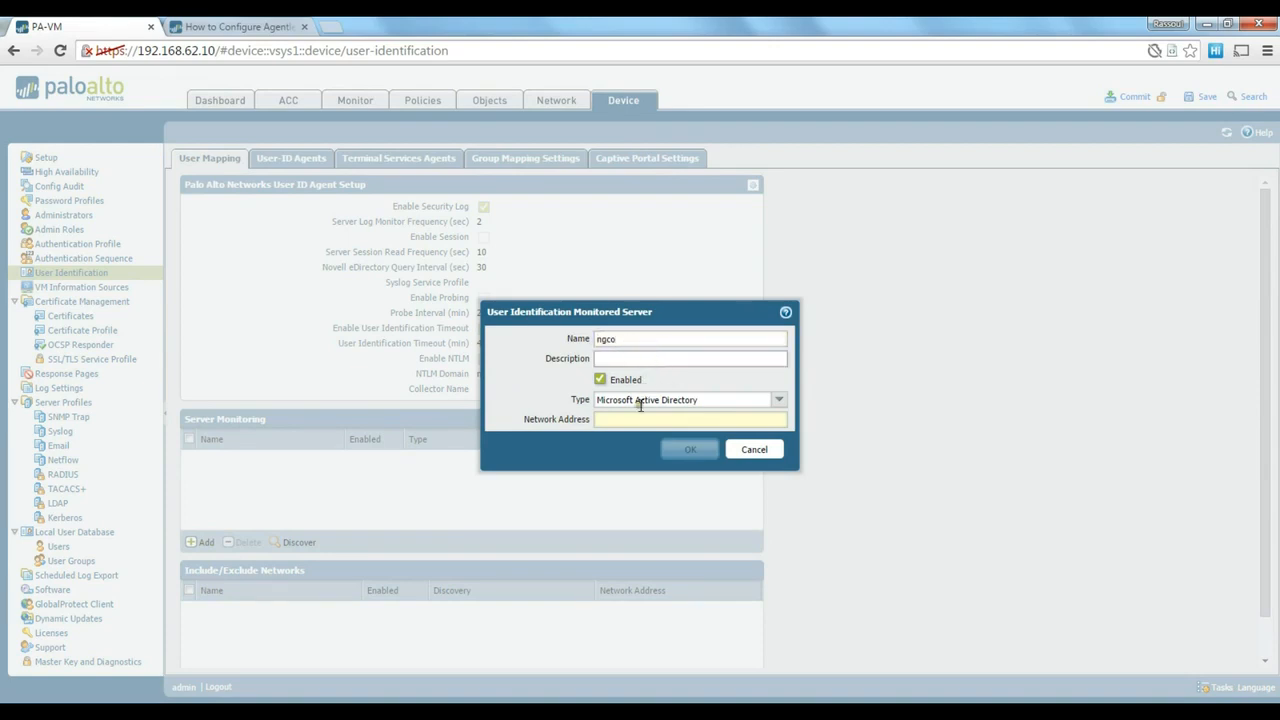
pyautogui.click(676, 421)
pyautogui.write('192.168.1.2')
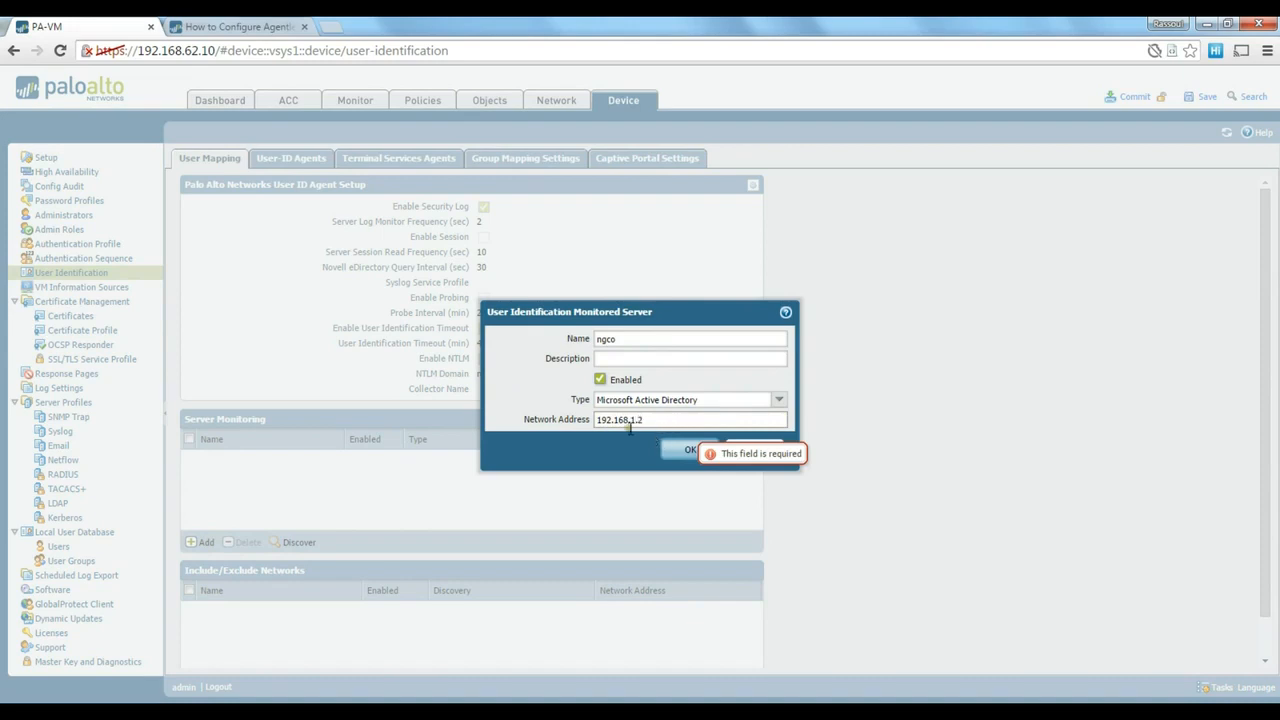
pyautogui.moveTo(657, 423); pyautogui.dragTo(594, 425)
pyautogui.click(593, 427)
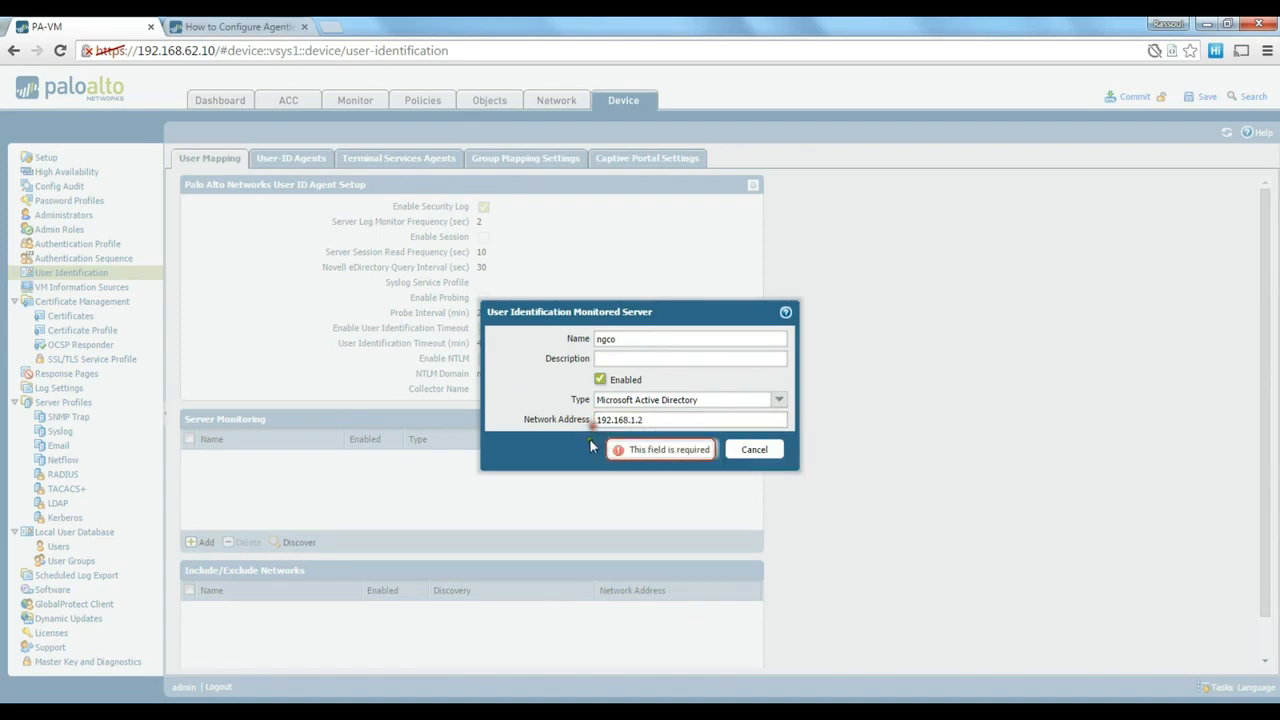
pyautogui.click(686, 450)
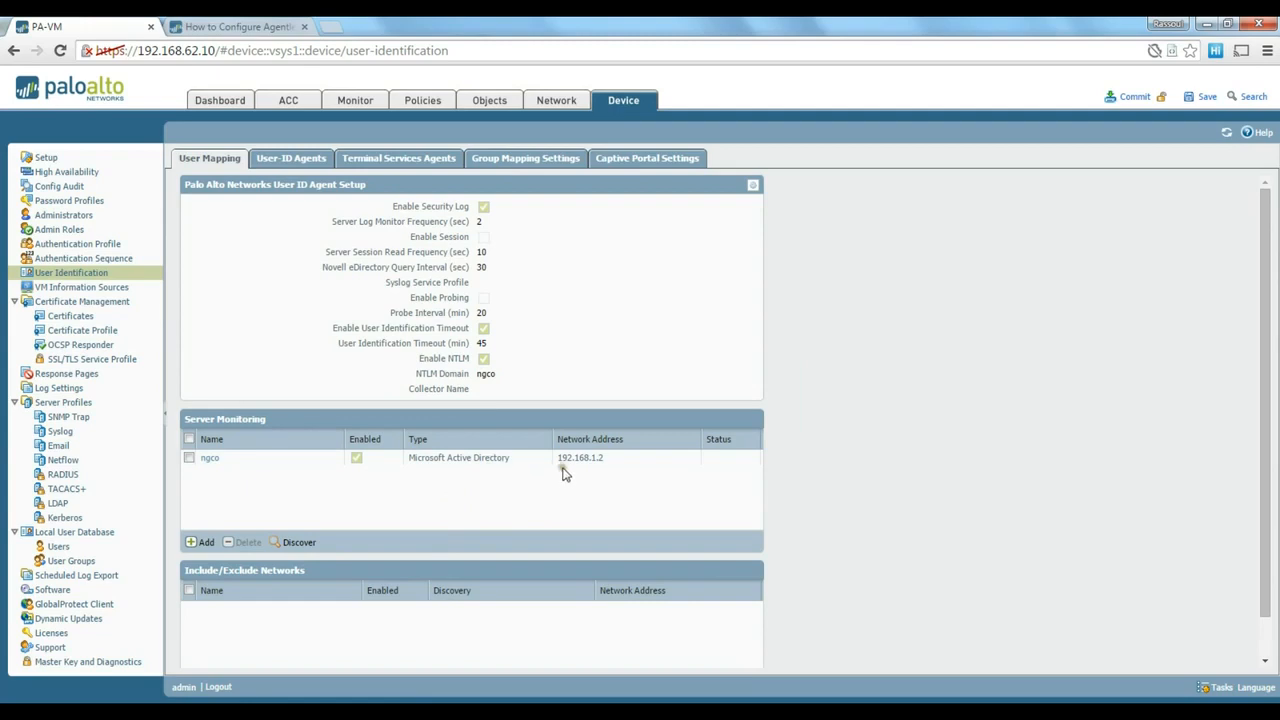
# - Commit the configuration and close the progress window once it finishes
pyautogui.click(1140, 97)
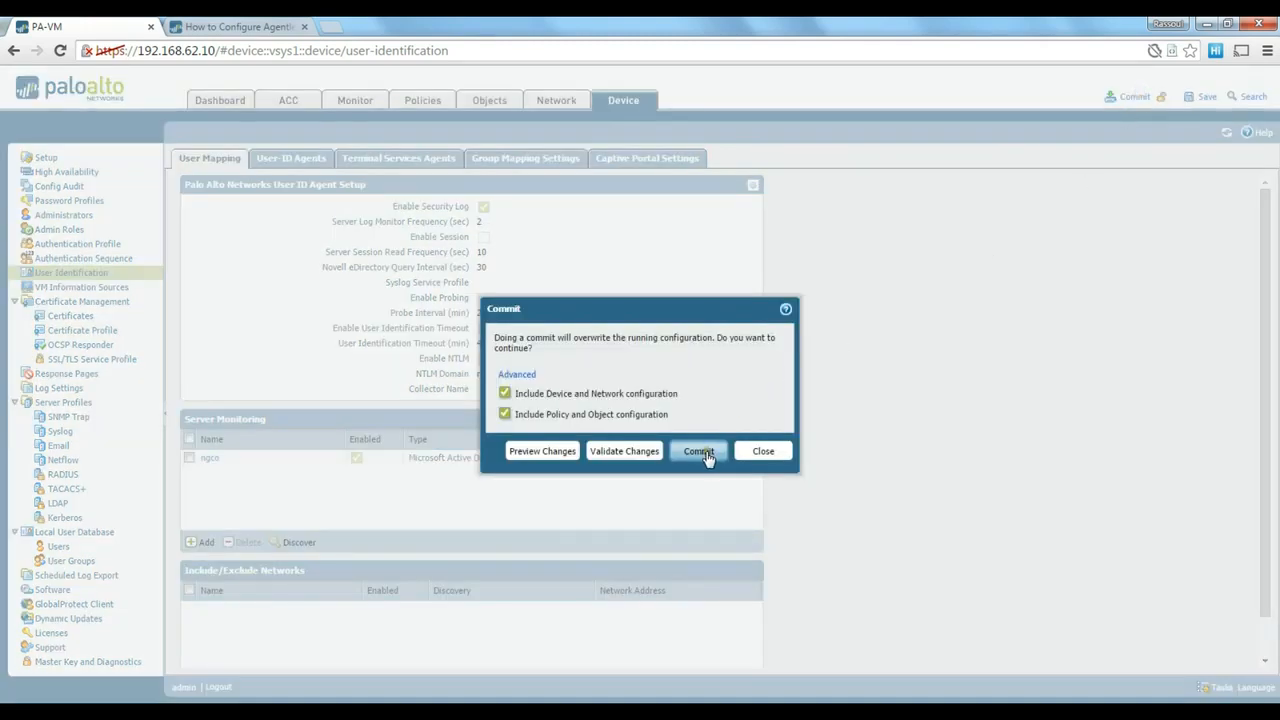
pyautogui.click(704, 453)
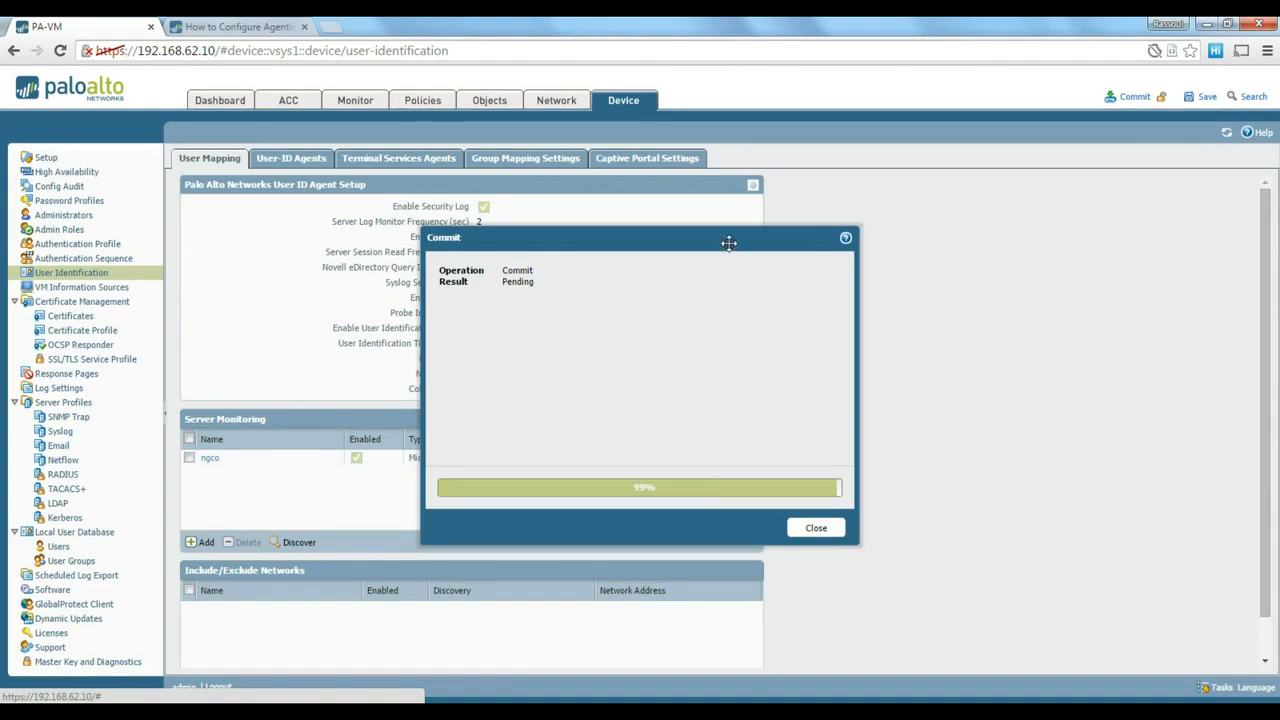
pyautogui.moveTo(729, 245); pyautogui.dragTo(772, 197)
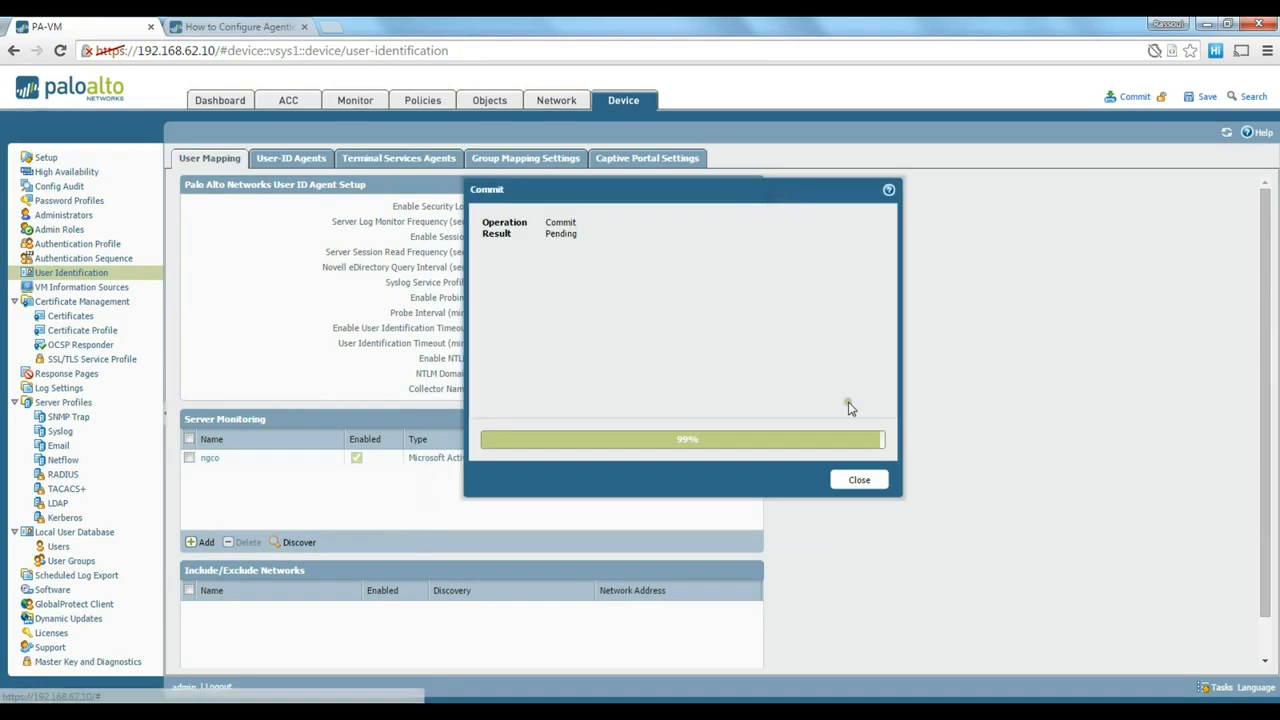
pyautogui.click(860, 483)
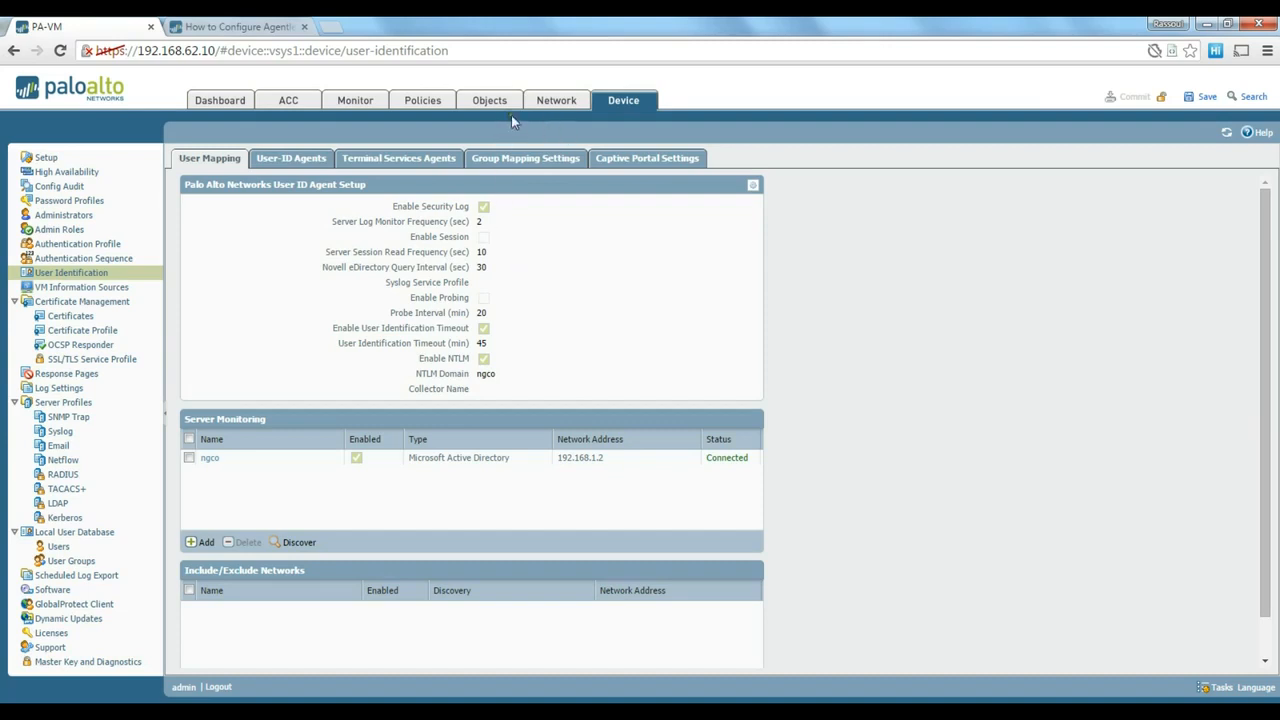
# - Turn on Enable User Identification for the inside zone under Network > Zones
pyautogui.click(552, 100)
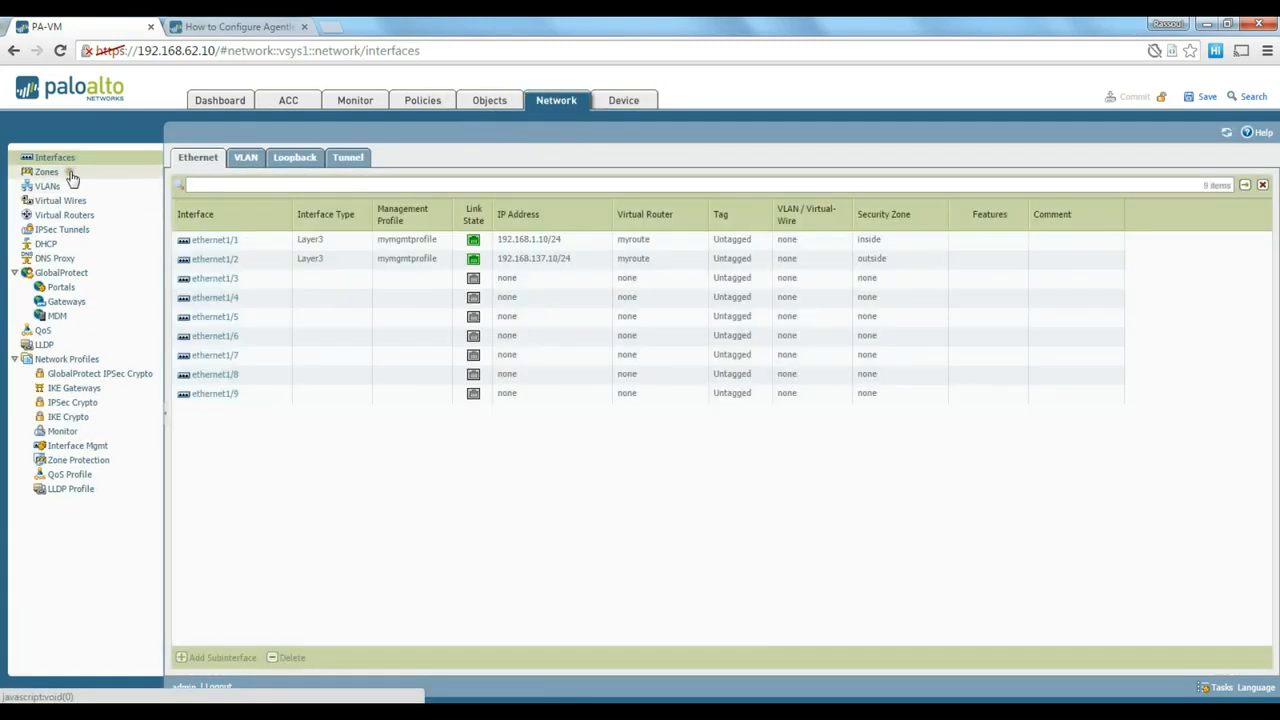
pyautogui.click(50, 172)
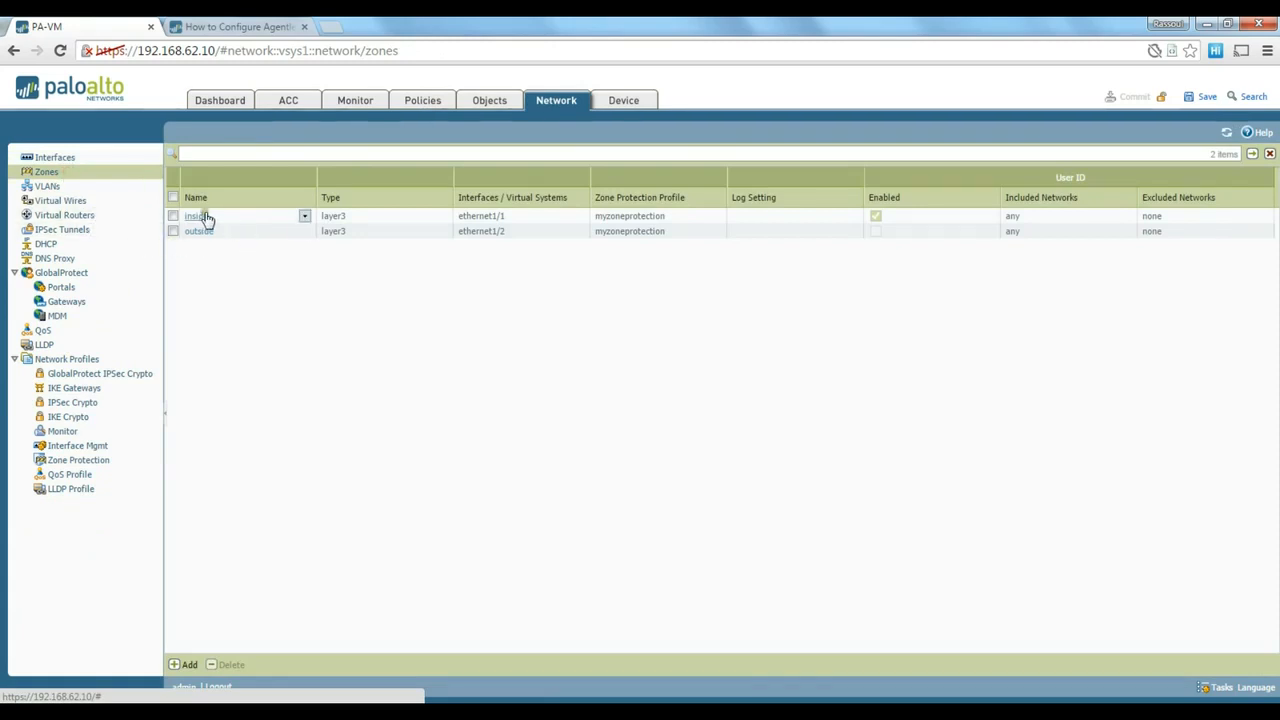
pyautogui.click(197, 217)
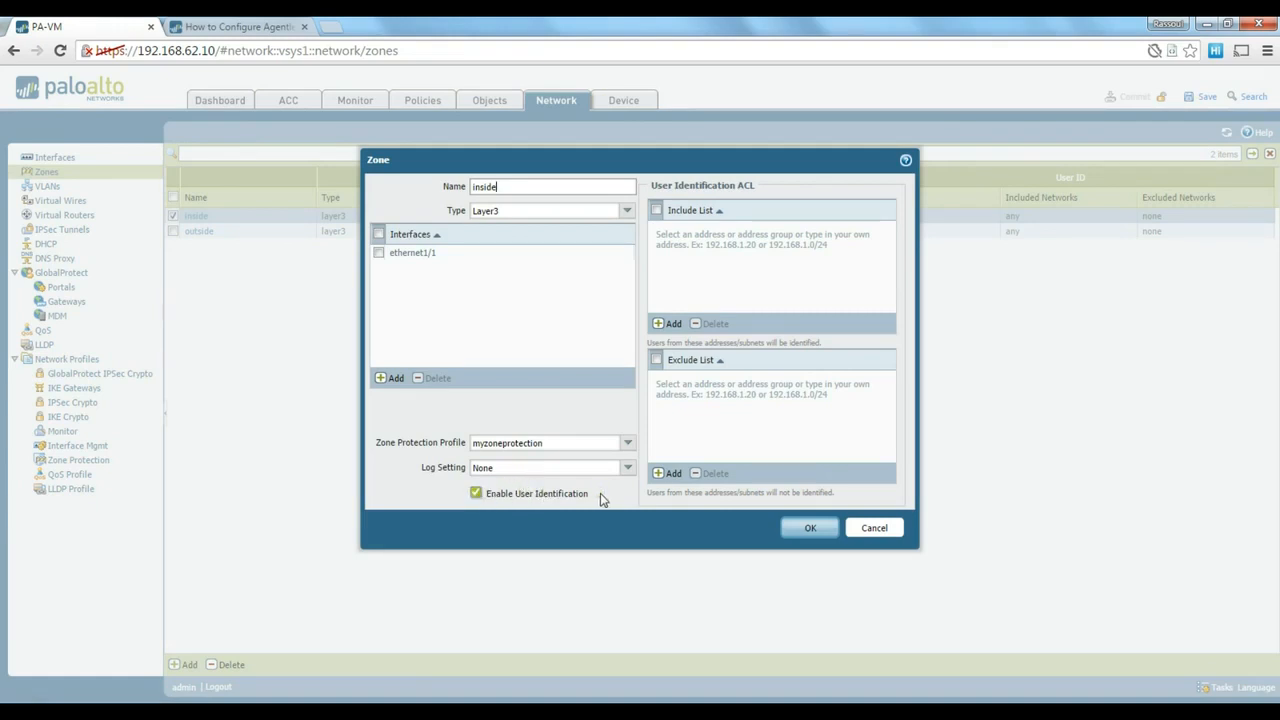
pyautogui.click(475, 494)
pyautogui.click(806, 531)
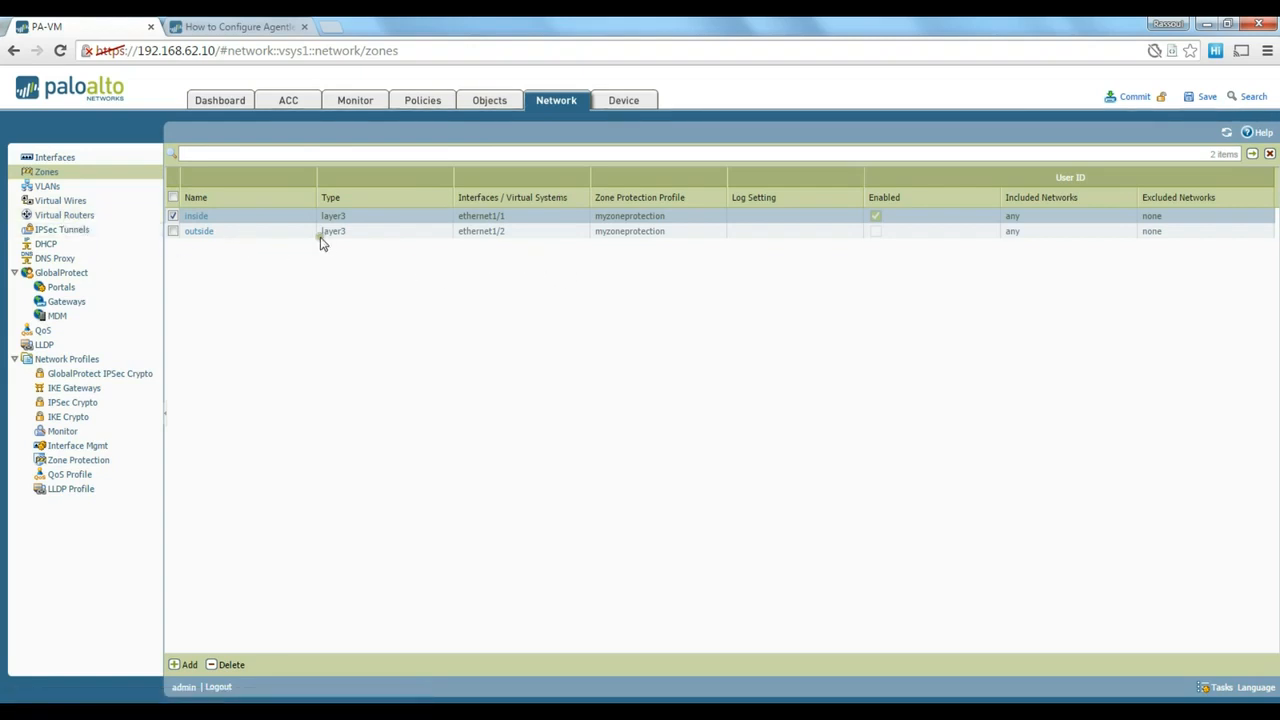
# - Add a new static route to myroute with destination 0.0.0.0/0
pyautogui.click(62, 217)
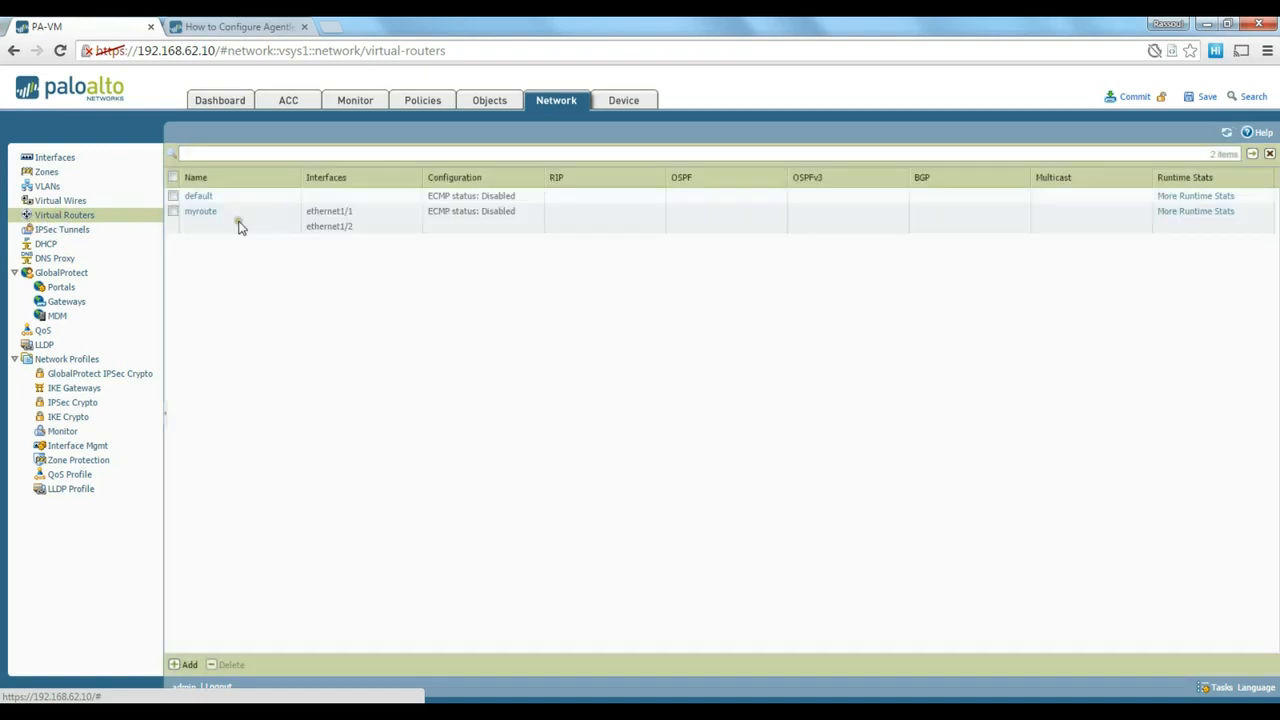
pyautogui.click(205, 214)
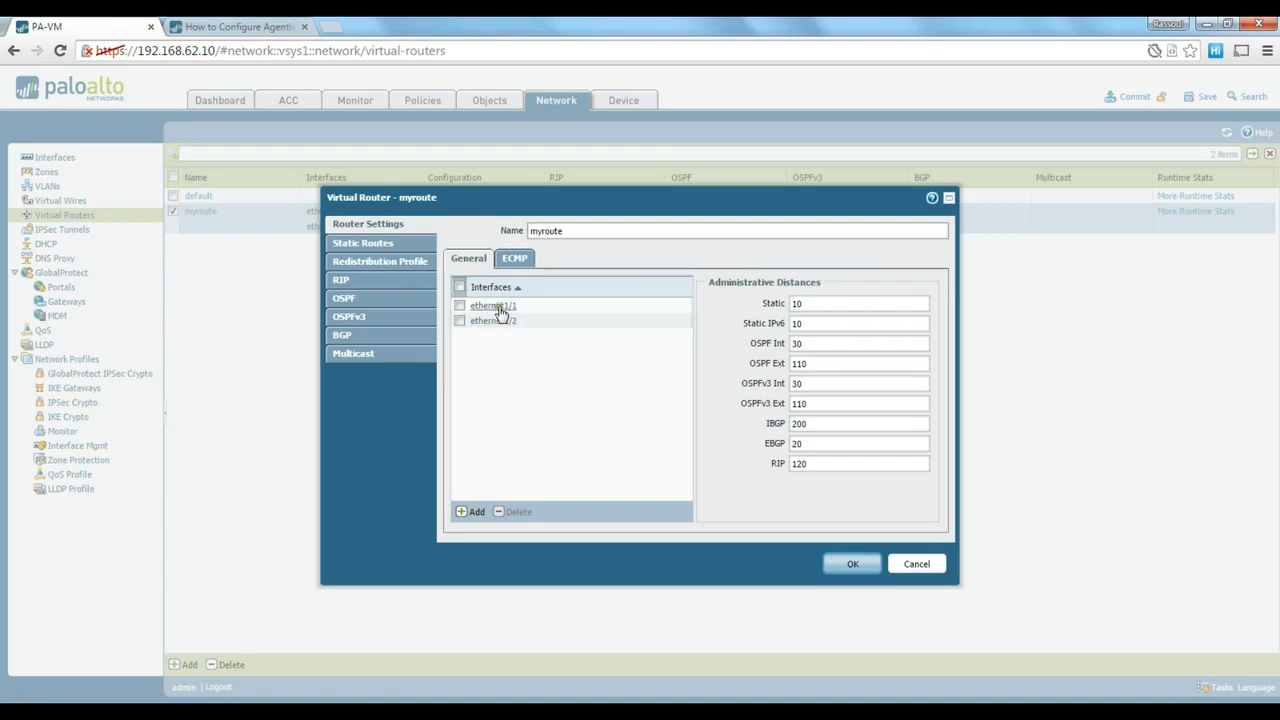
pyautogui.click(372, 243)
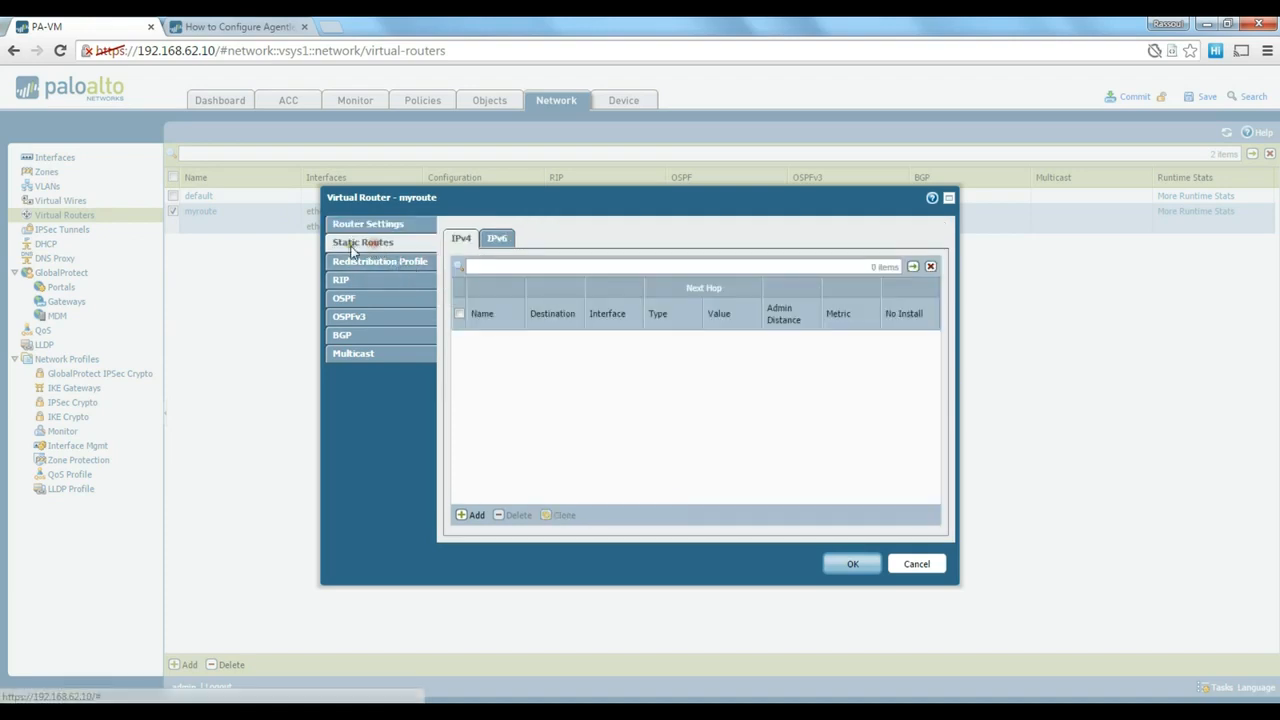
pyautogui.click(471, 515)
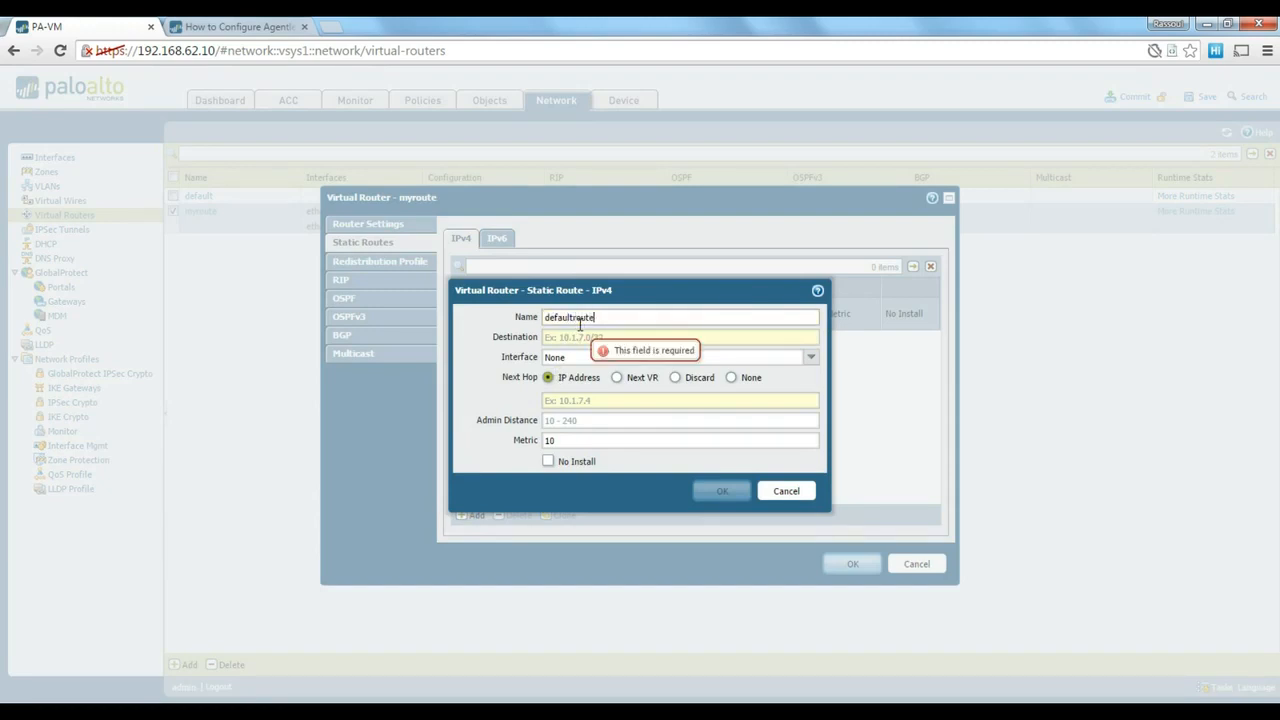
pyautogui.press('Tab')
pyautogui.write('0.0.0.0/0')
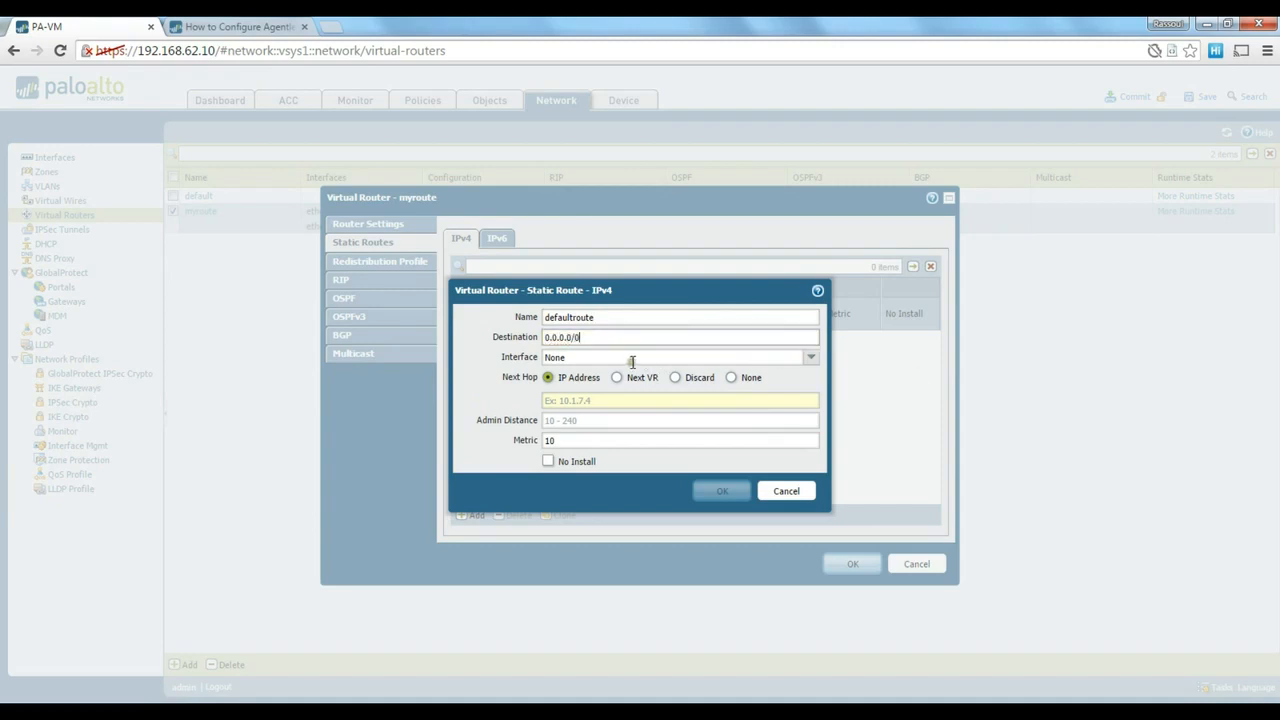
# - Route it out ethernet1/2 to next hop 192.168.137.1, then save the route and router
pyautogui.click(812, 358)
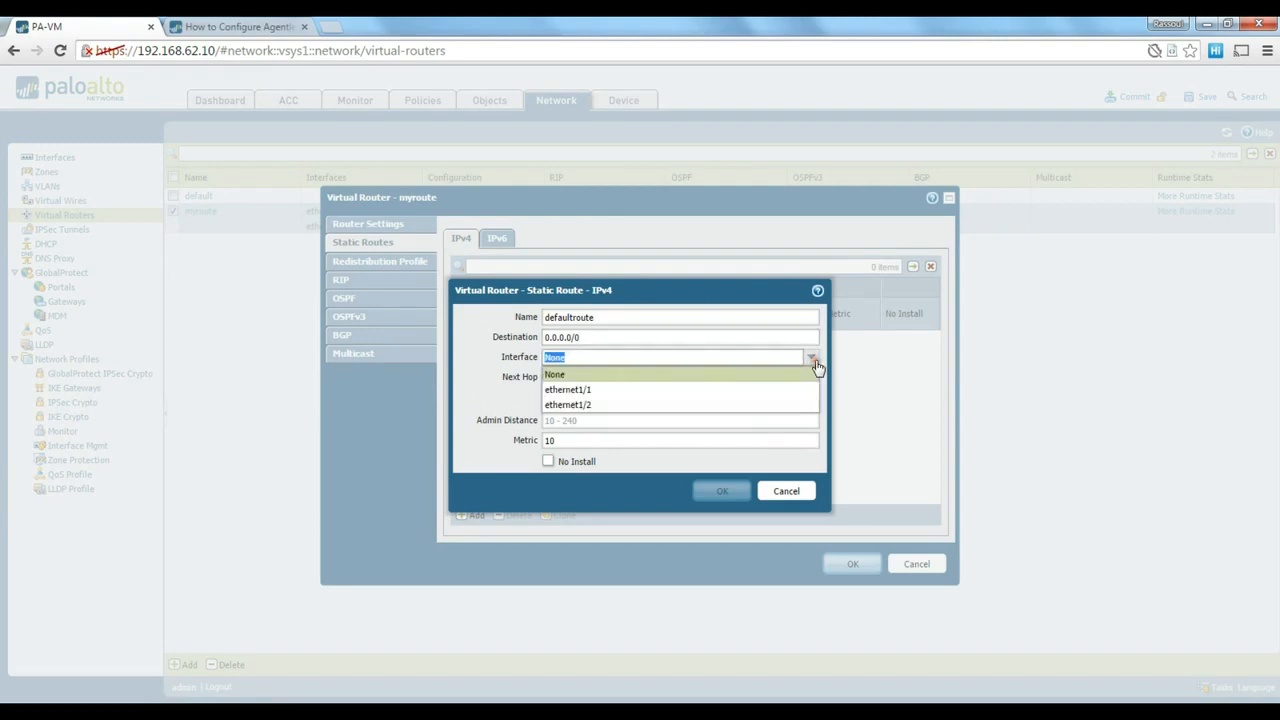
pyautogui.click(650, 405)
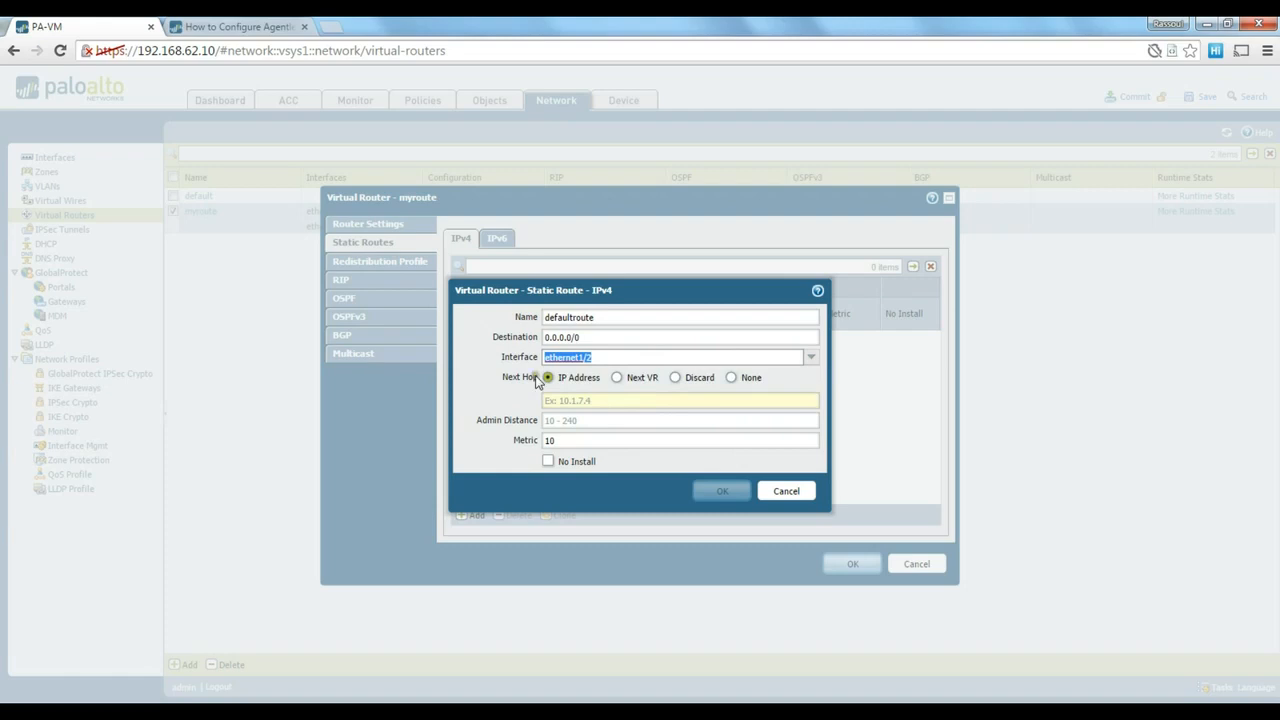
pyautogui.click(607, 360)
pyautogui.click(571, 400)
pyautogui.write('192.168.137')
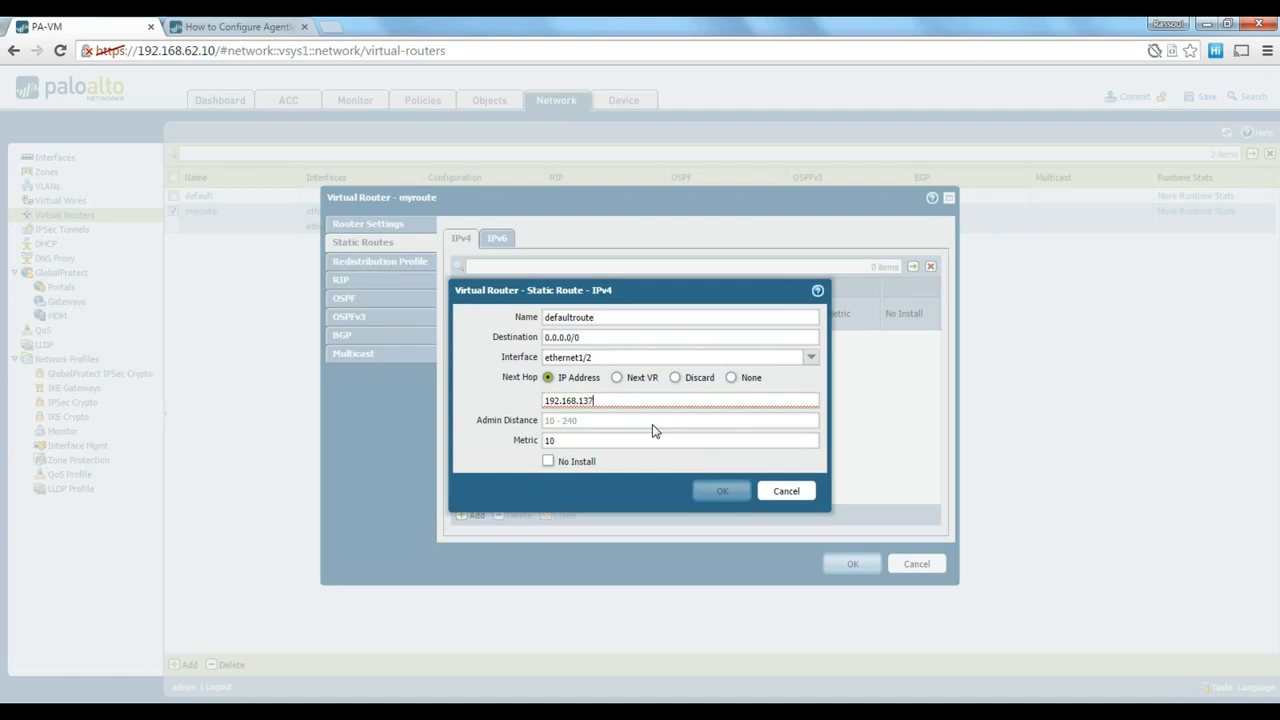
pyautogui.write('.1')
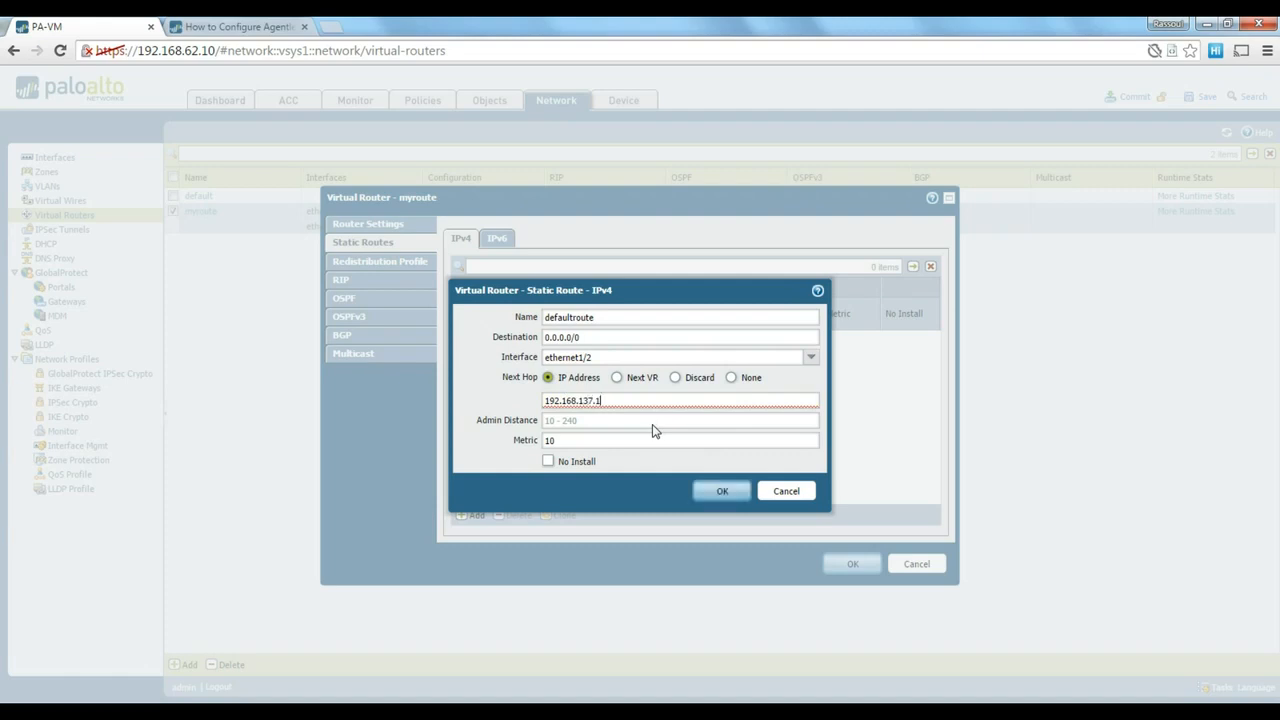
pyautogui.click(655, 421)
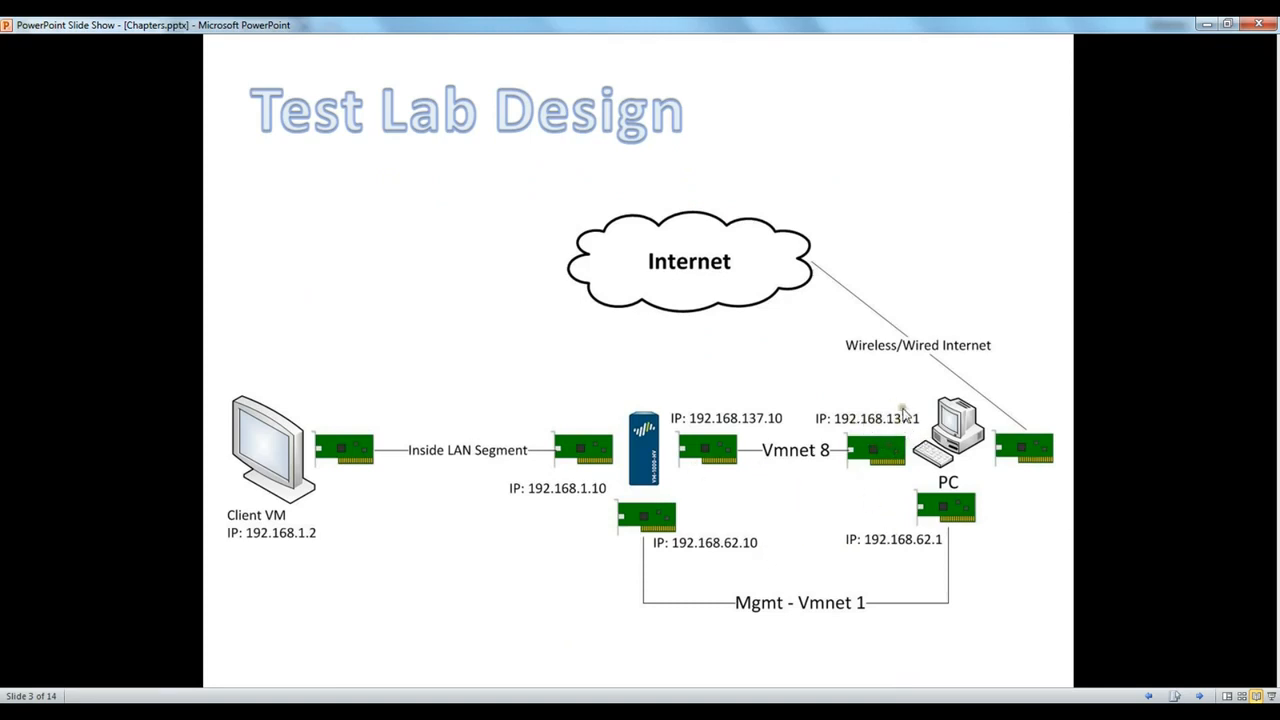
pyautogui.click(650, 457)
pyautogui.click(650, 457)
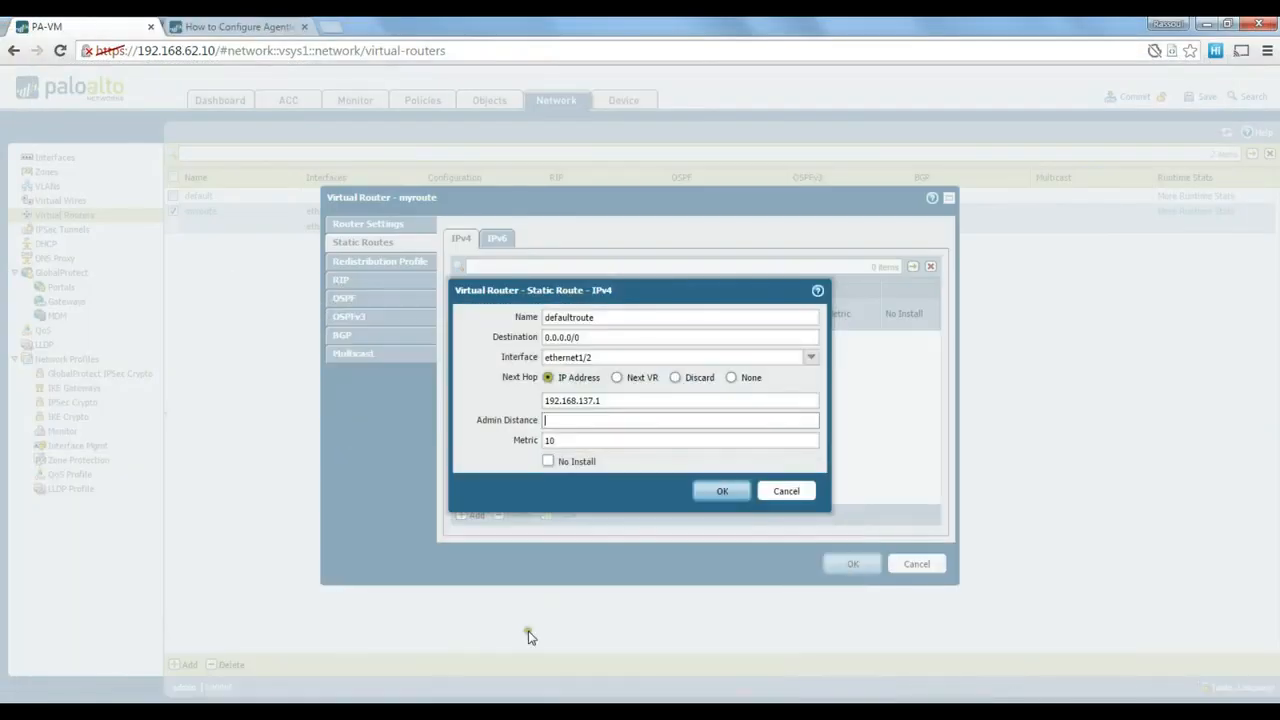
pyautogui.click(713, 492)
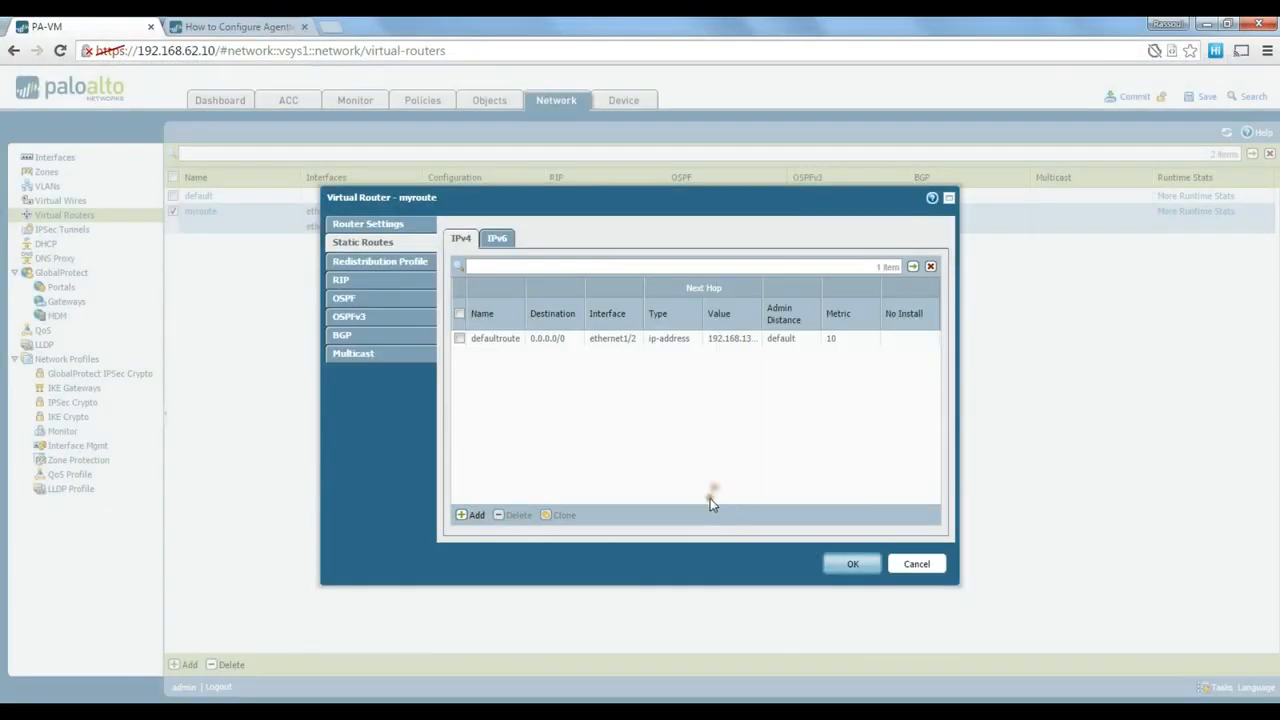
pyautogui.click(846, 564)
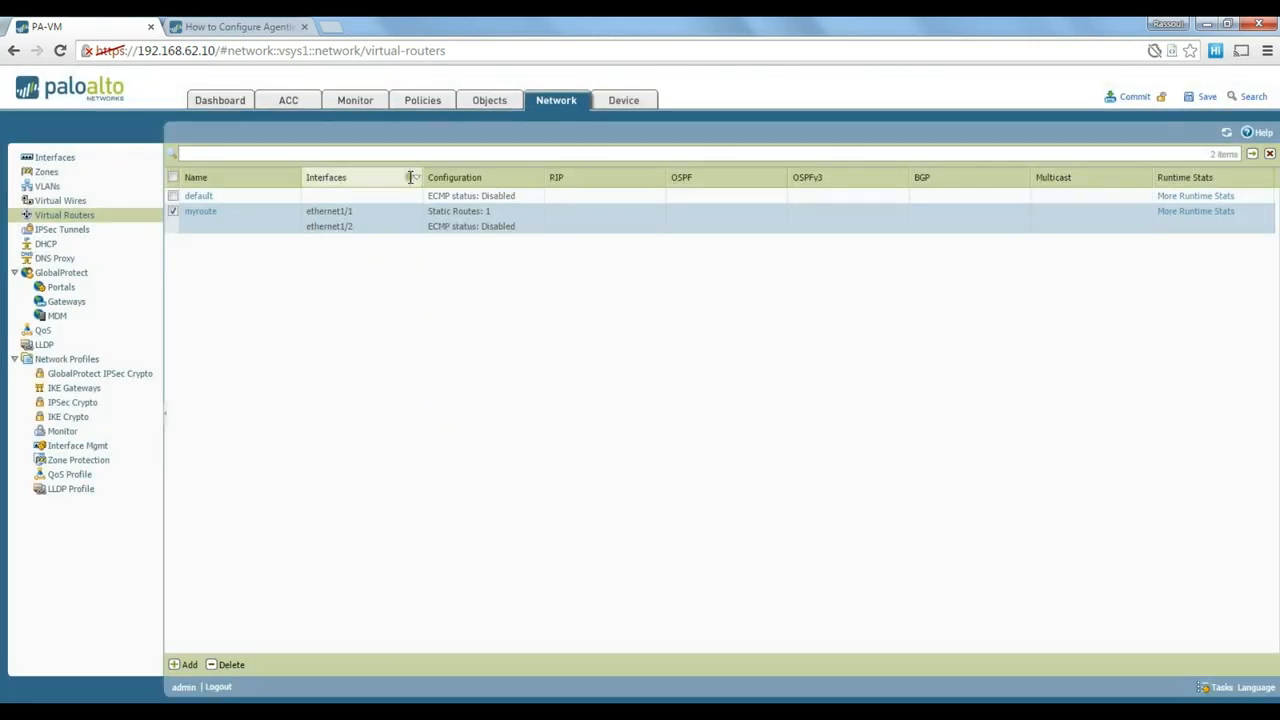
# - Create security rule ALL with inside as the source zone
pyautogui.click(426, 104)
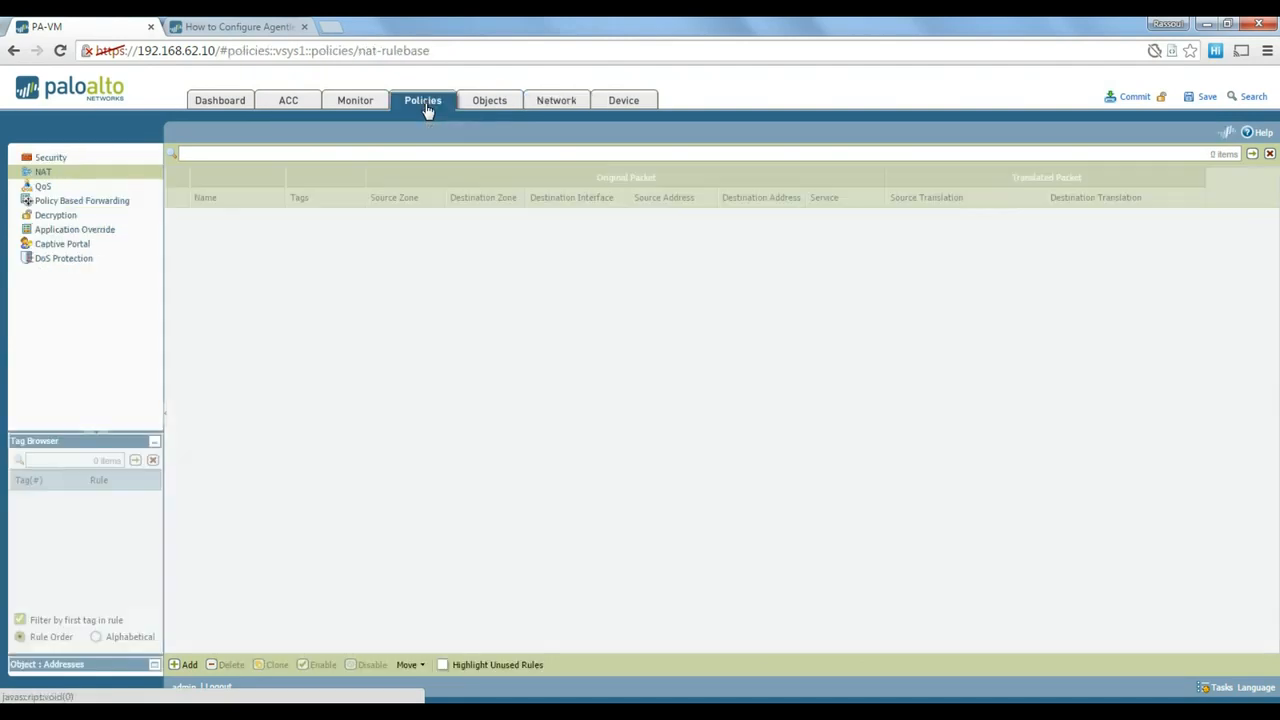
pyautogui.click(74, 161)
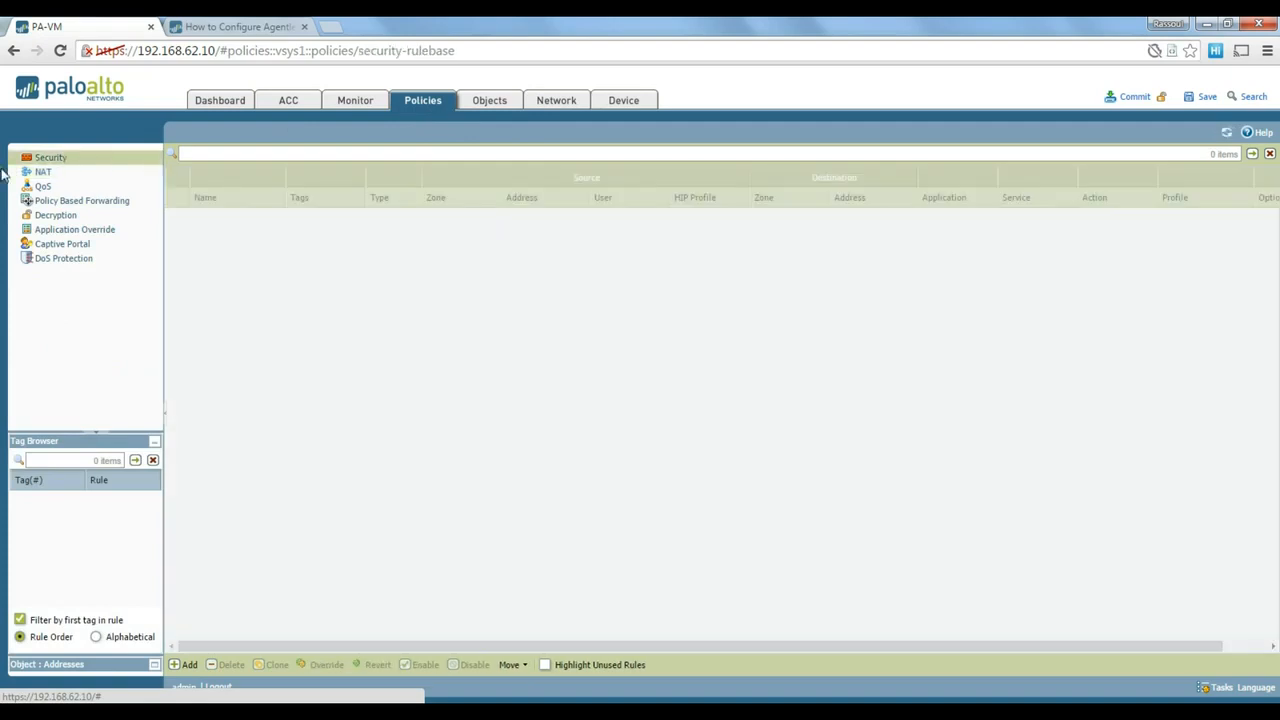
pyautogui.click(186, 666)
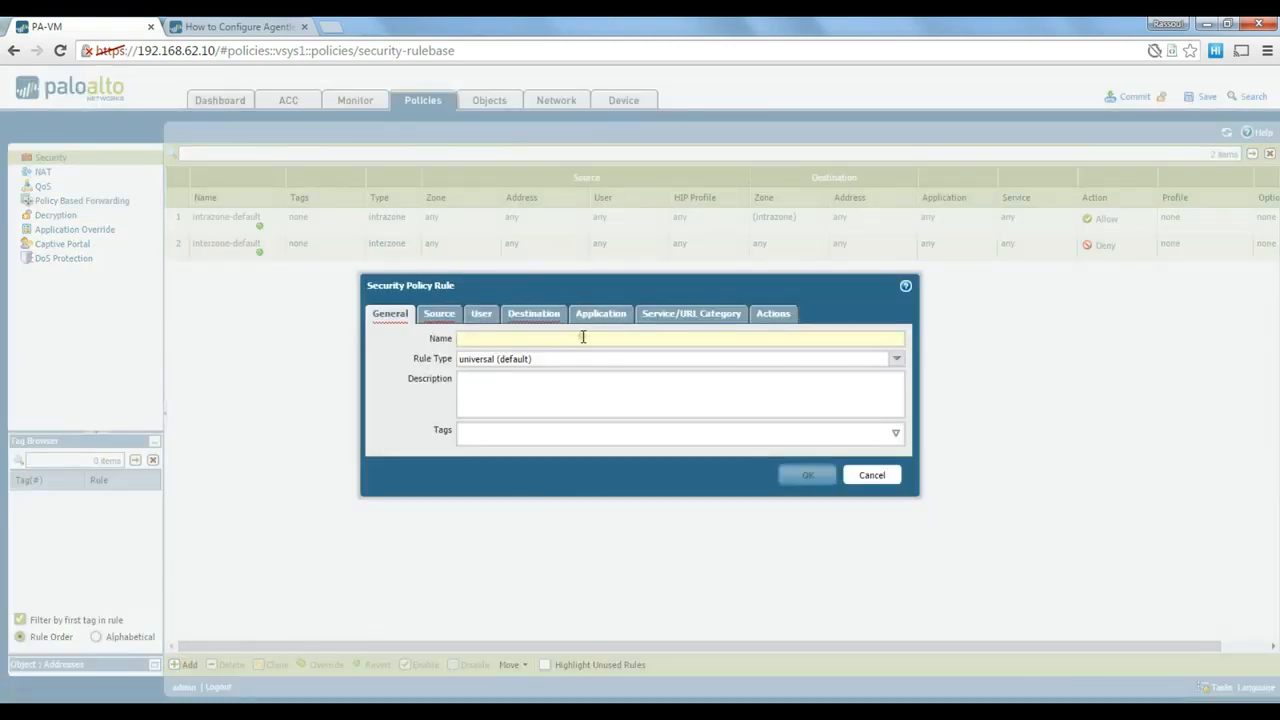
pyautogui.write('ALL')
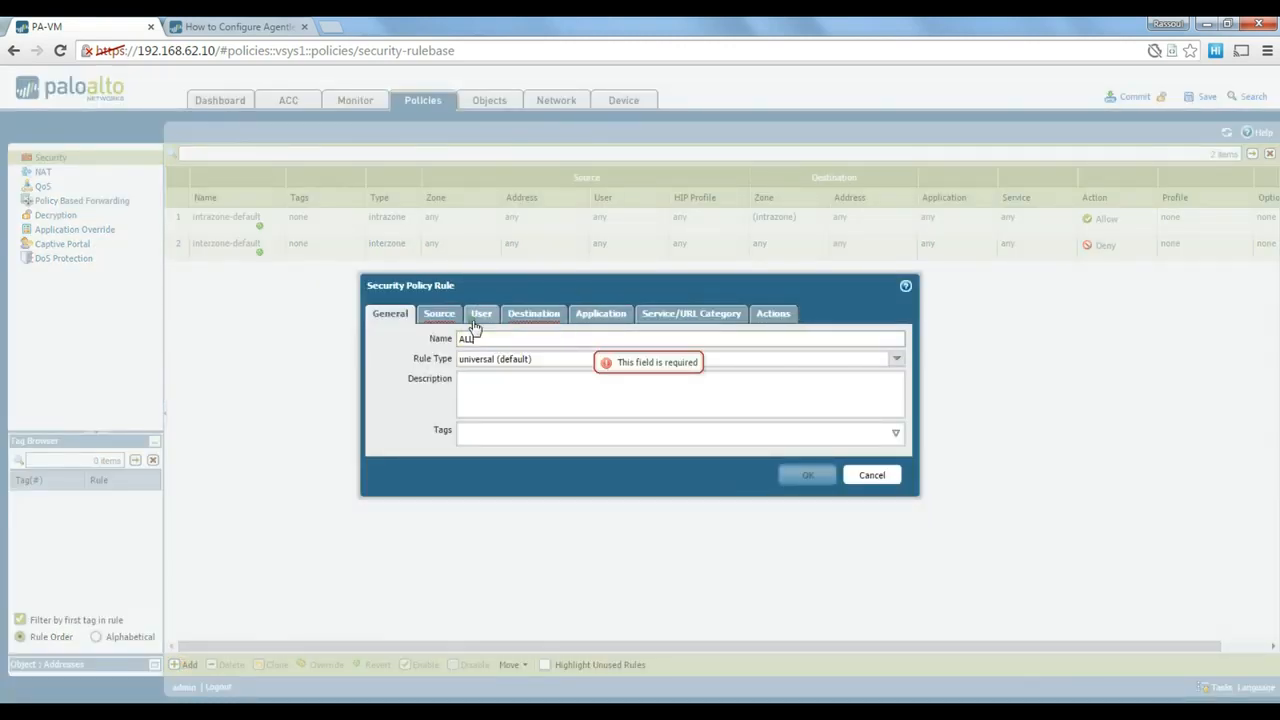
pyautogui.click(439, 313)
pyautogui.click(390, 510)
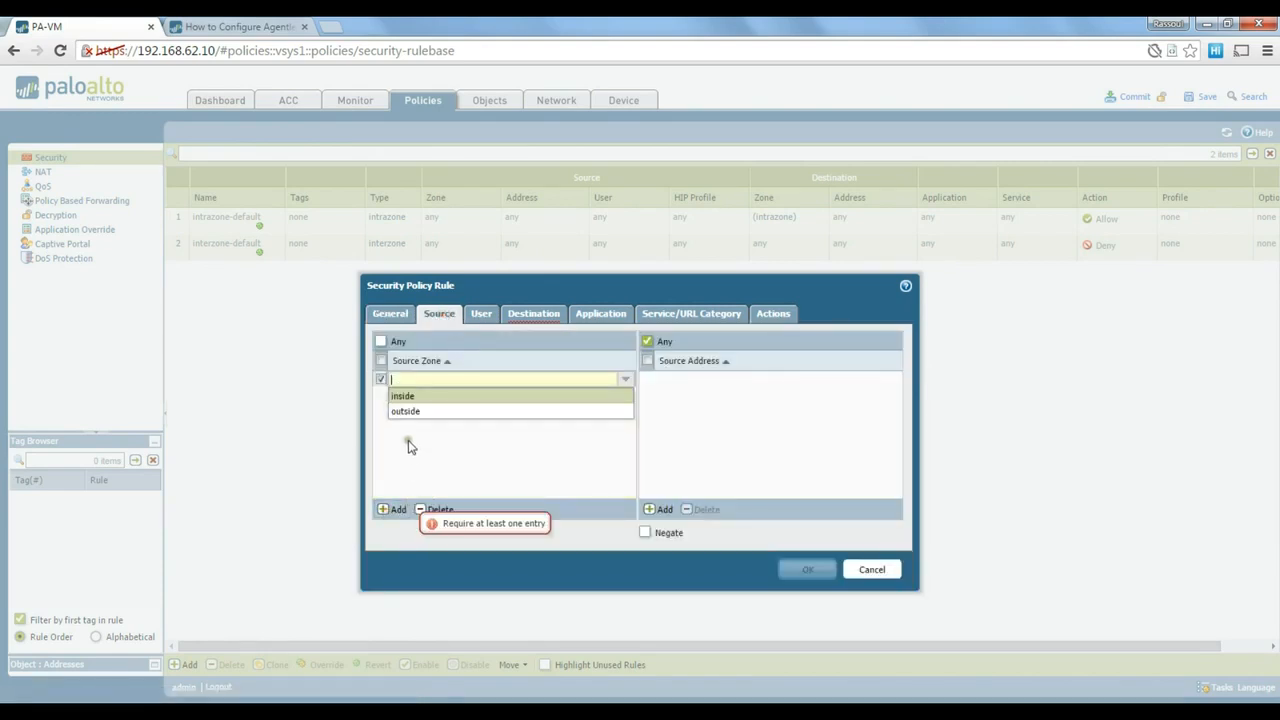
pyautogui.click(420, 397)
pyautogui.click(492, 430)
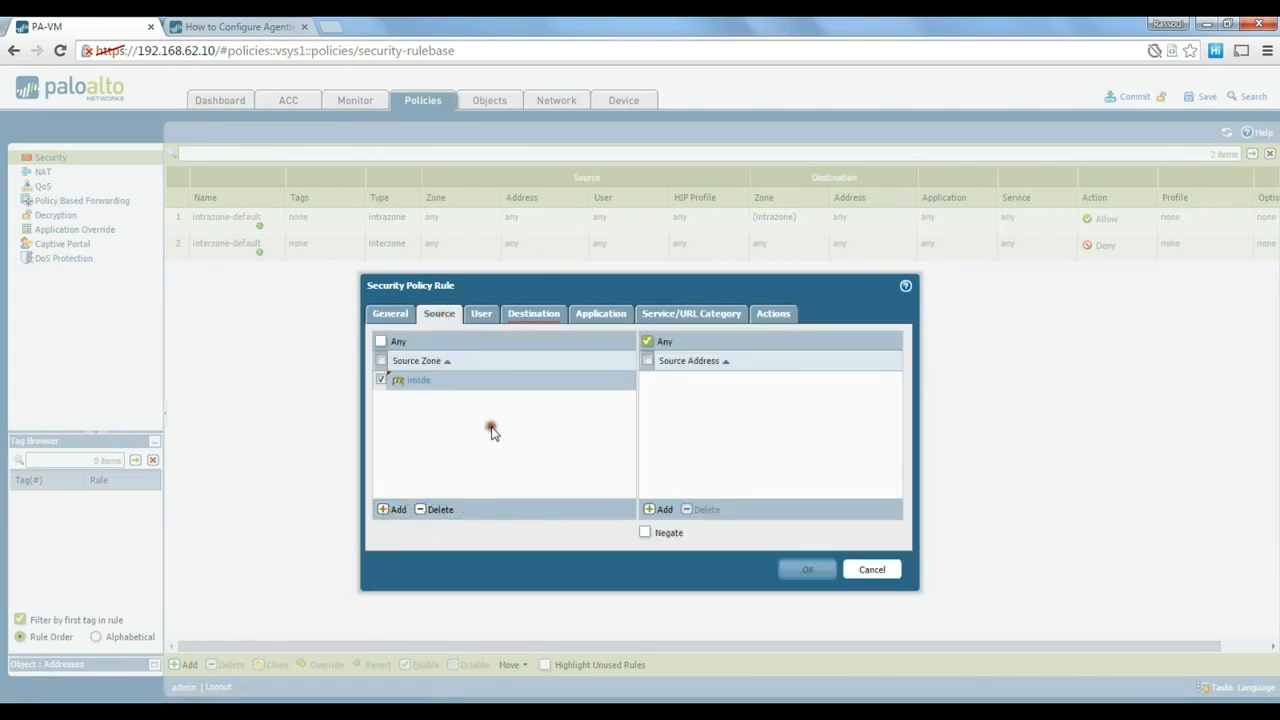
# - Set outside as the destination zone, keep Allow, and save the rule
pyautogui.click(538, 316)
pyautogui.click(391, 510)
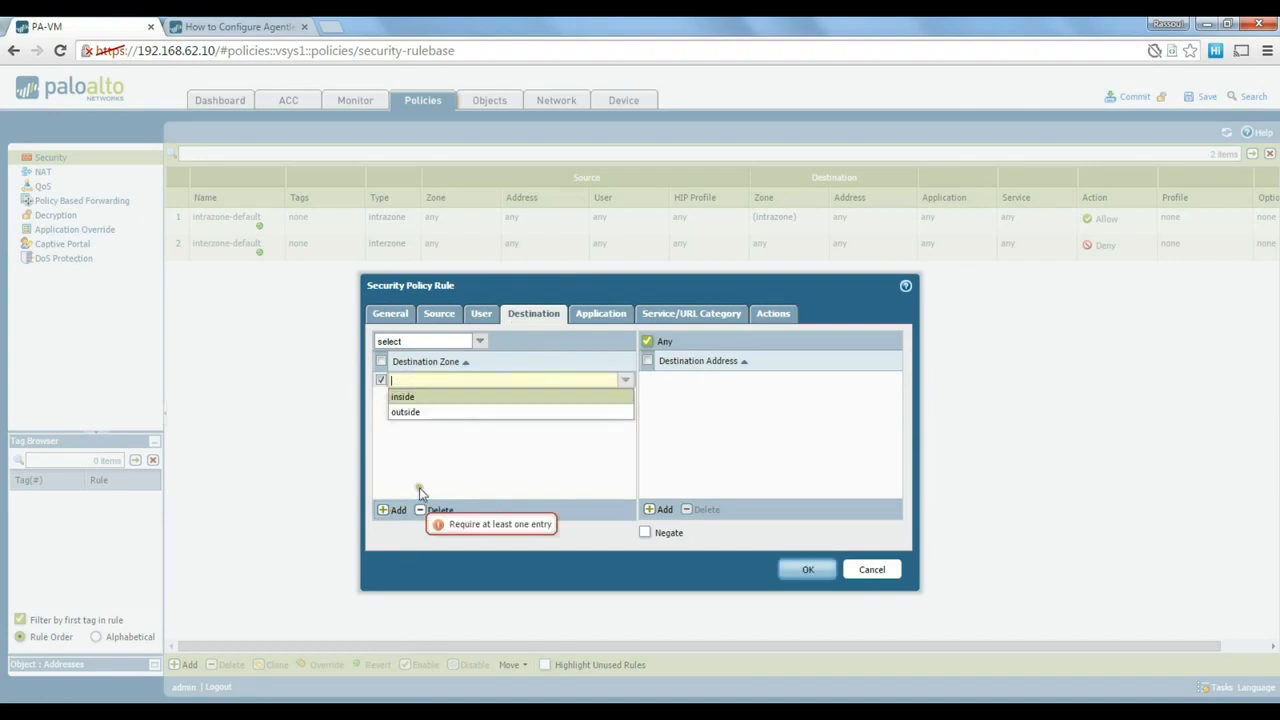
pyautogui.click(415, 412)
pyautogui.click(566, 402)
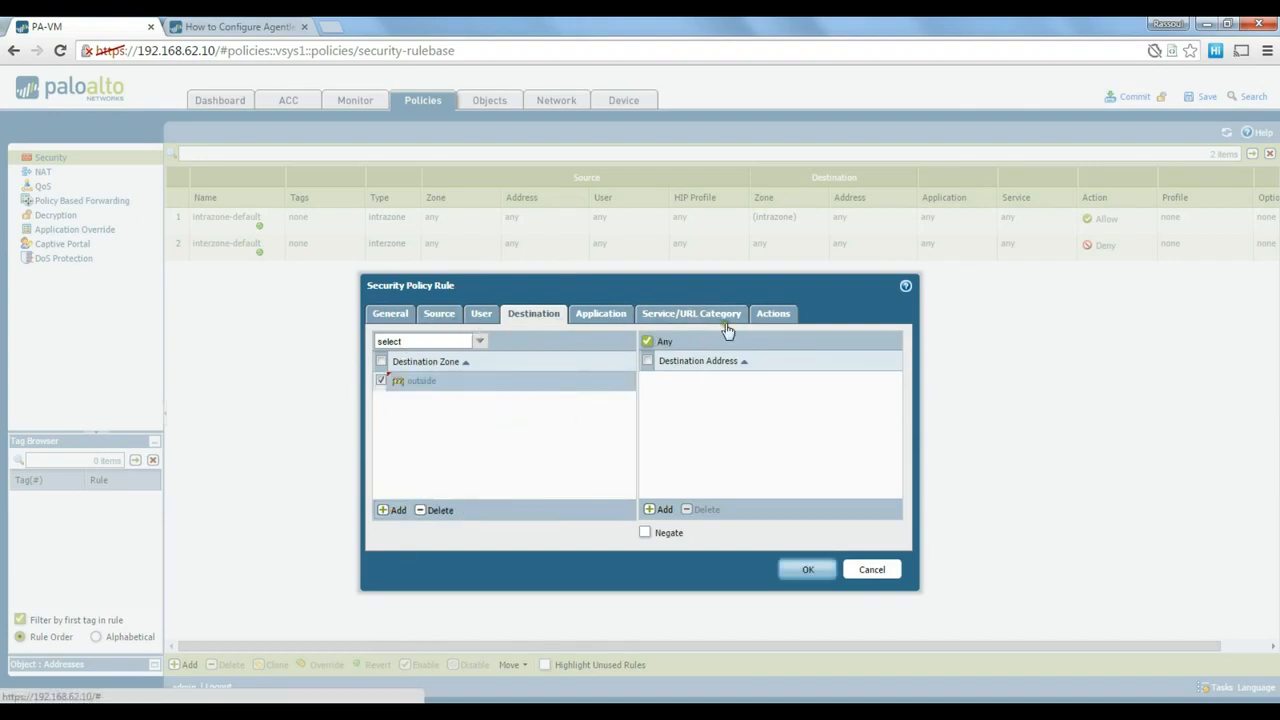
pyautogui.click(785, 316)
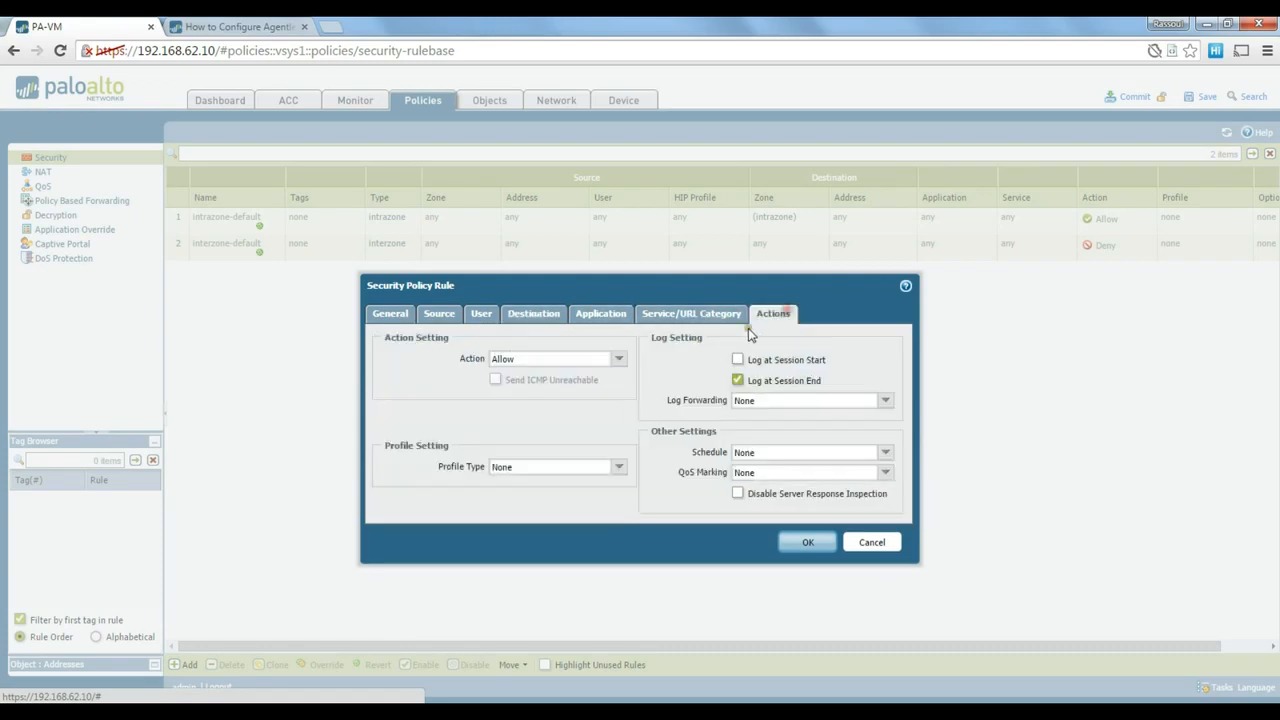
pyautogui.click(483, 316)
pyautogui.click(440, 316)
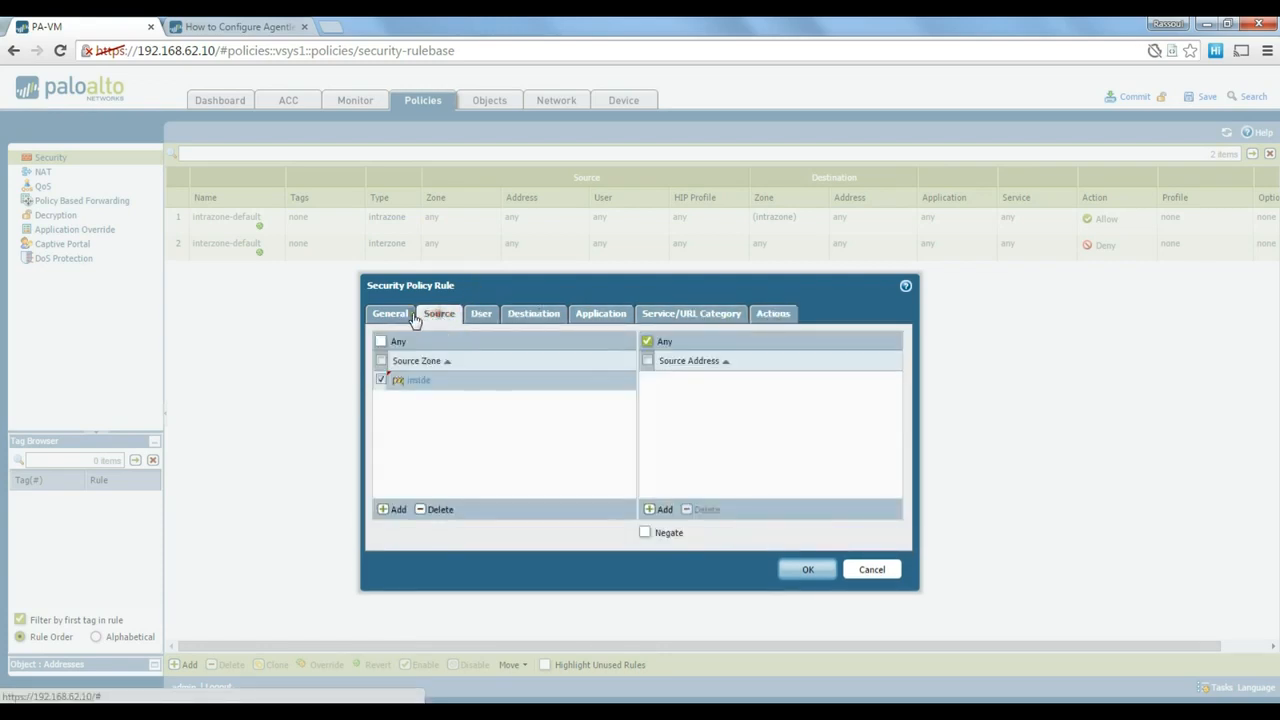
pyautogui.click(390, 316)
pyautogui.click(808, 478)
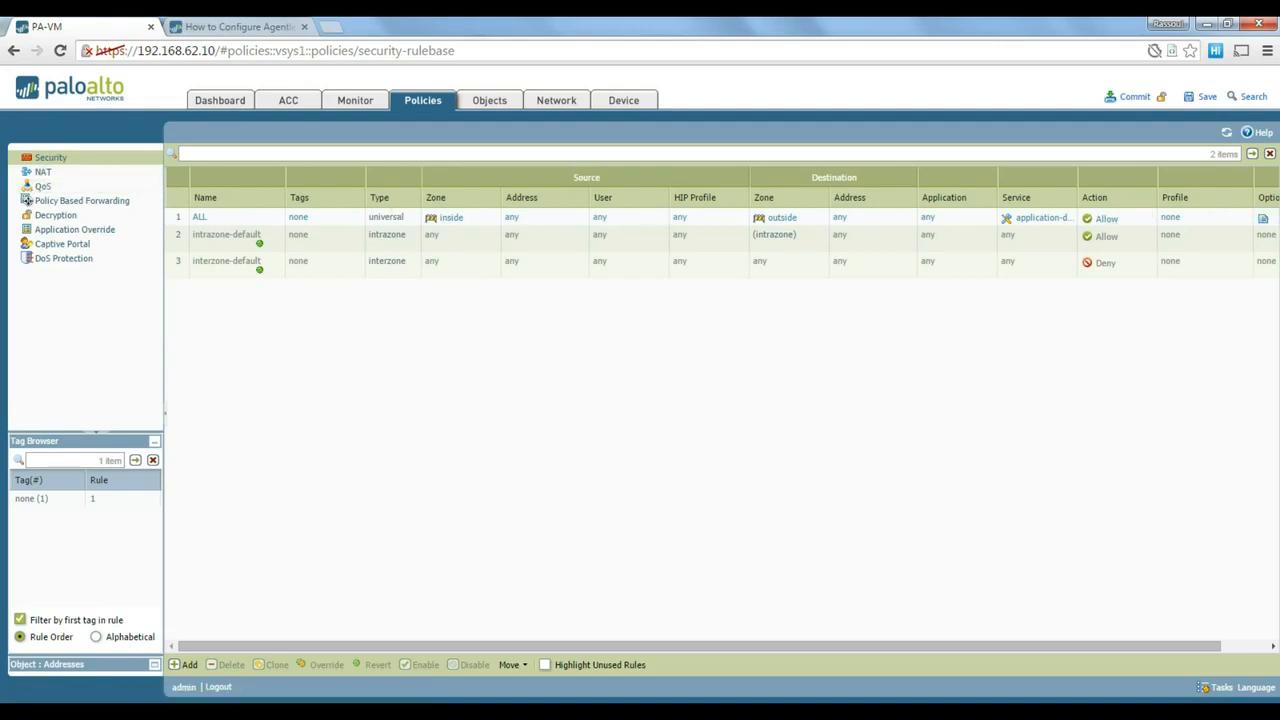
# - Return to the slide show, scroll back to Test Lab Design, then advance to the Video 4 slide
pyautogui.moveTo(567, 712)
pyautogui.click(602, 658)
pyautogui.scroll(4, 590, 492)
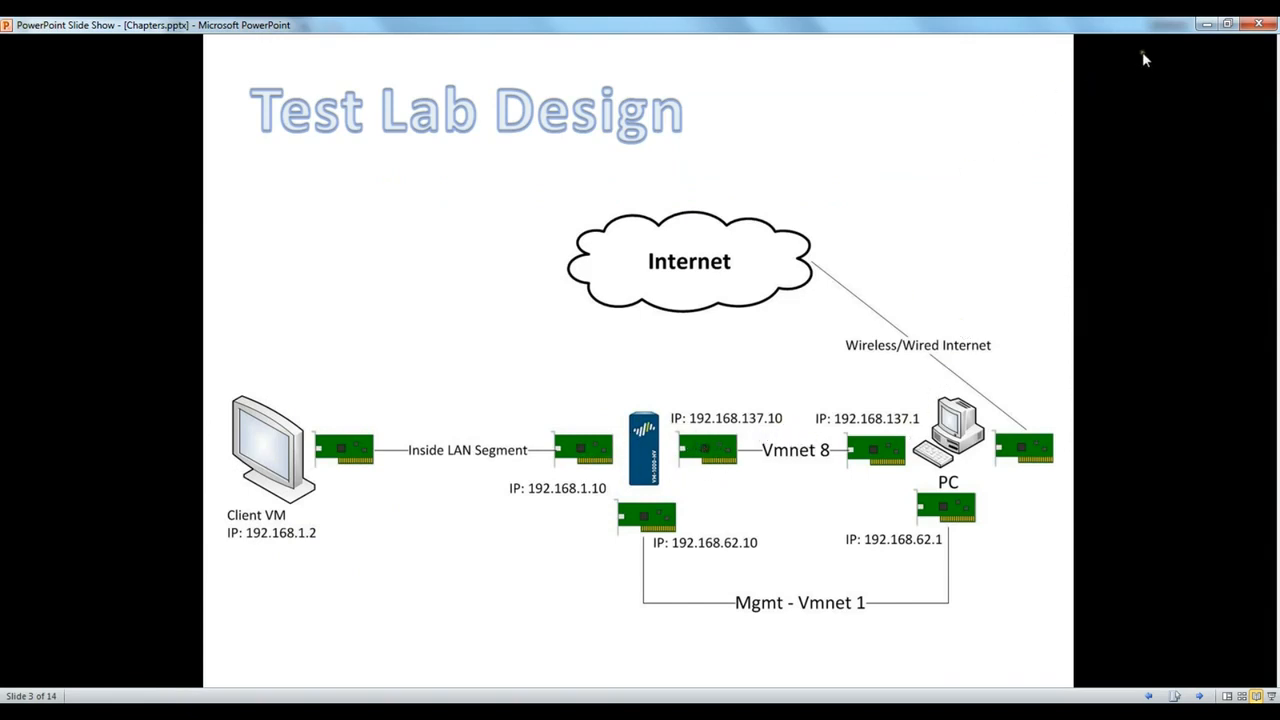
pyautogui.click(674, 410)
pyautogui.click(673, 410)
pyautogui.click(672, 410)
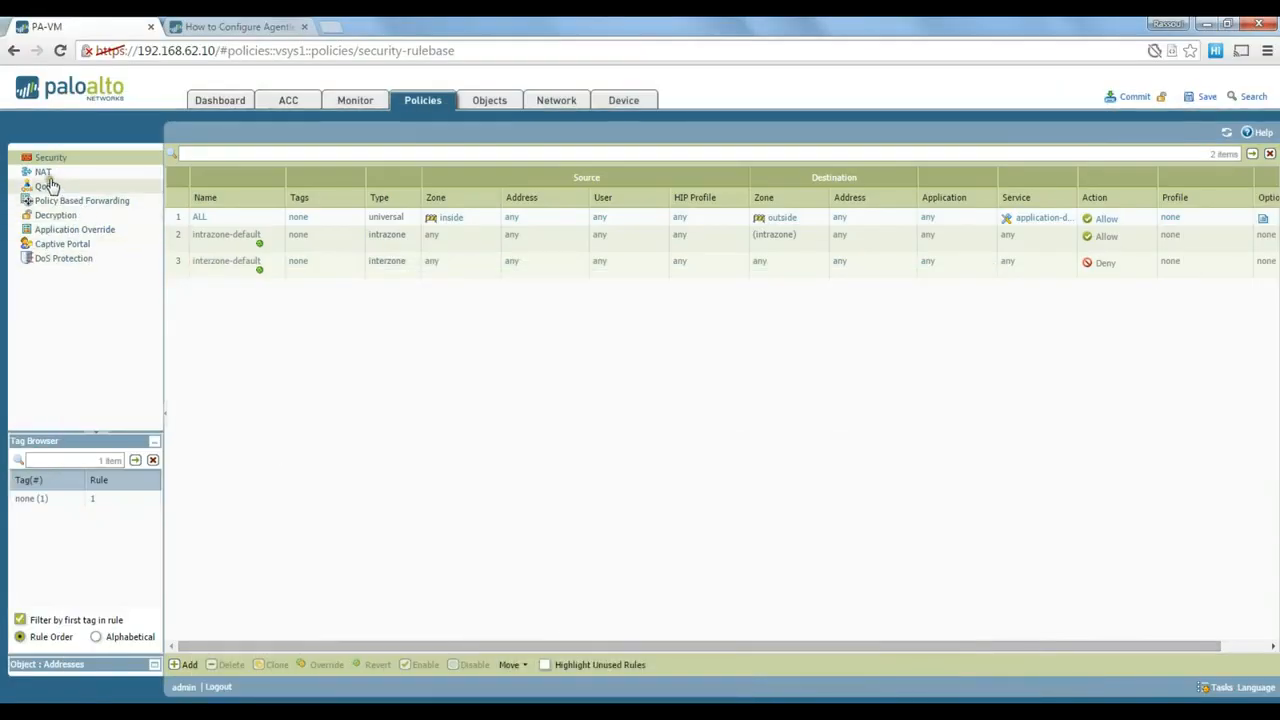
# - Create NAT rule GlobalNAT matching original packets from inside zone to outside zone
pyautogui.click(43, 172)
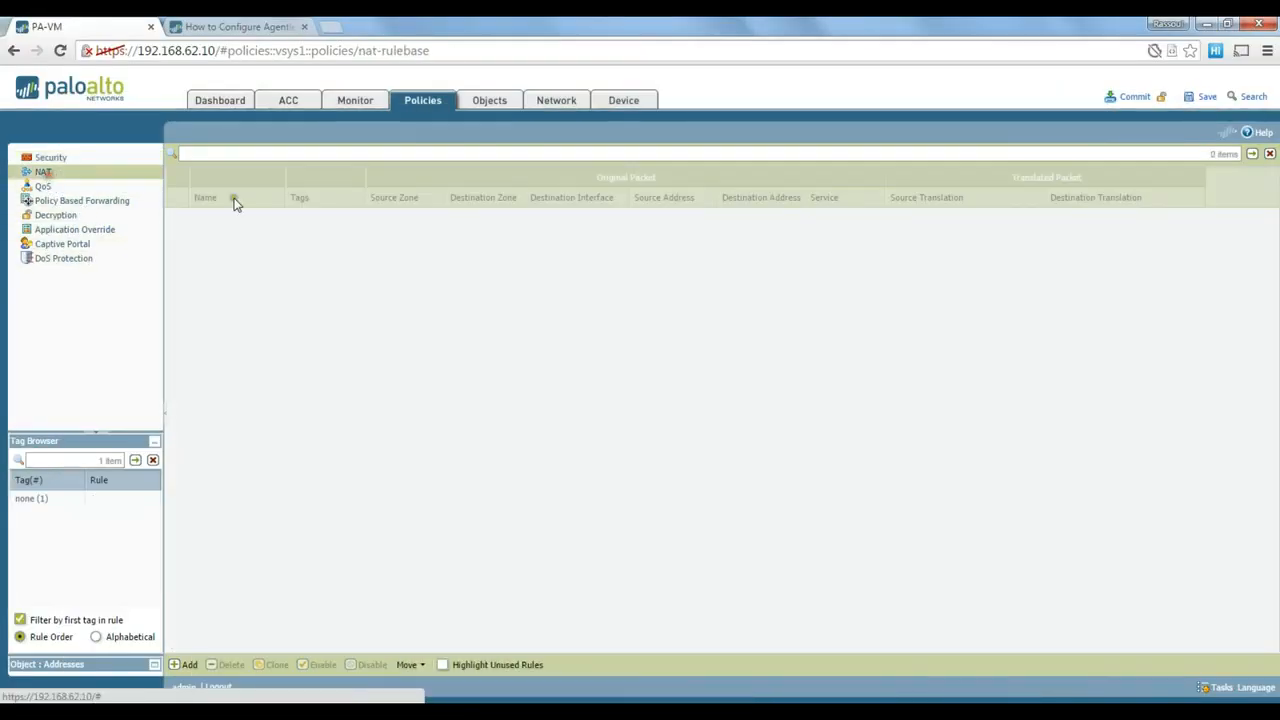
pyautogui.click(186, 668)
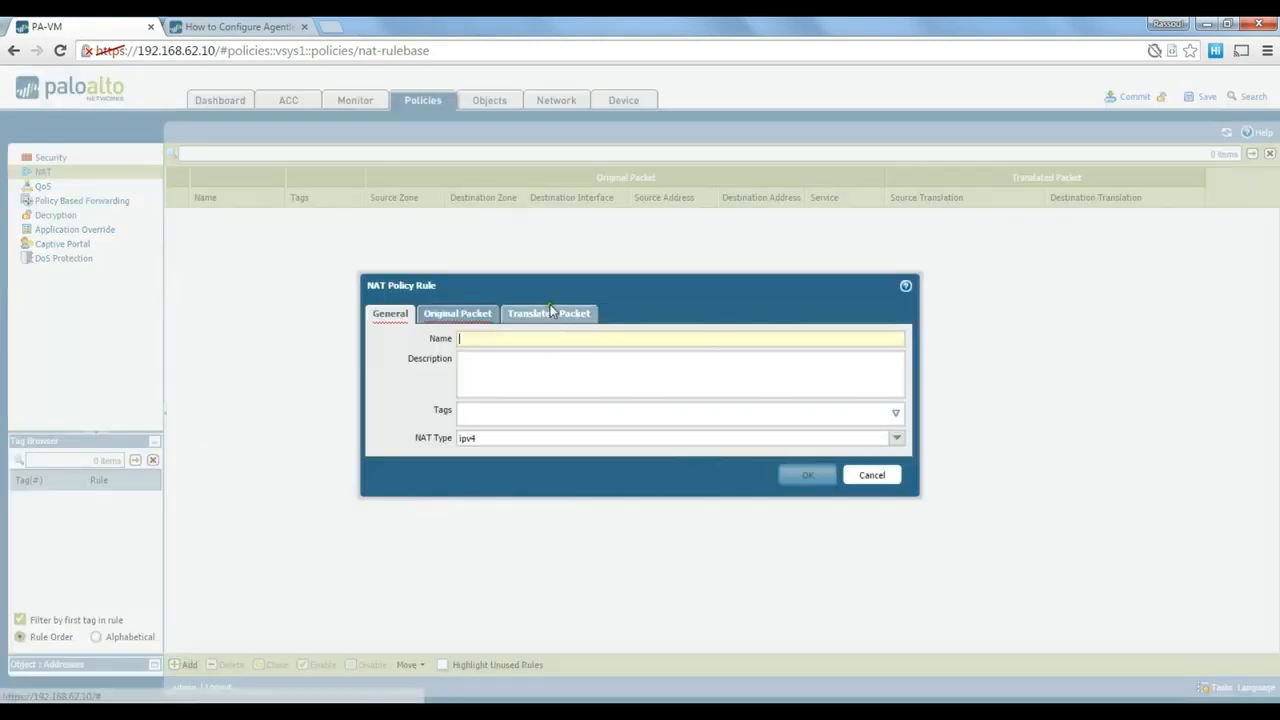
pyautogui.click(489, 337)
pyautogui.write('NAT')
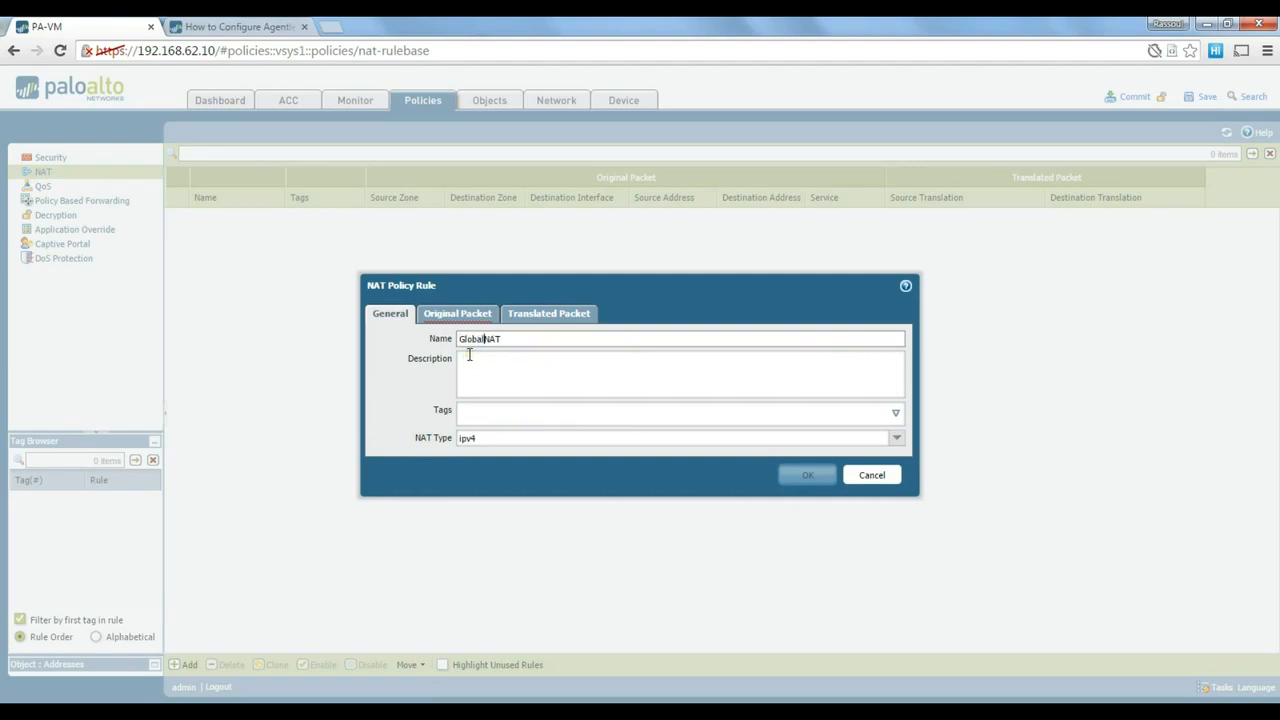
pyautogui.click(478, 316)
pyautogui.click(396, 510)
pyautogui.click(410, 397)
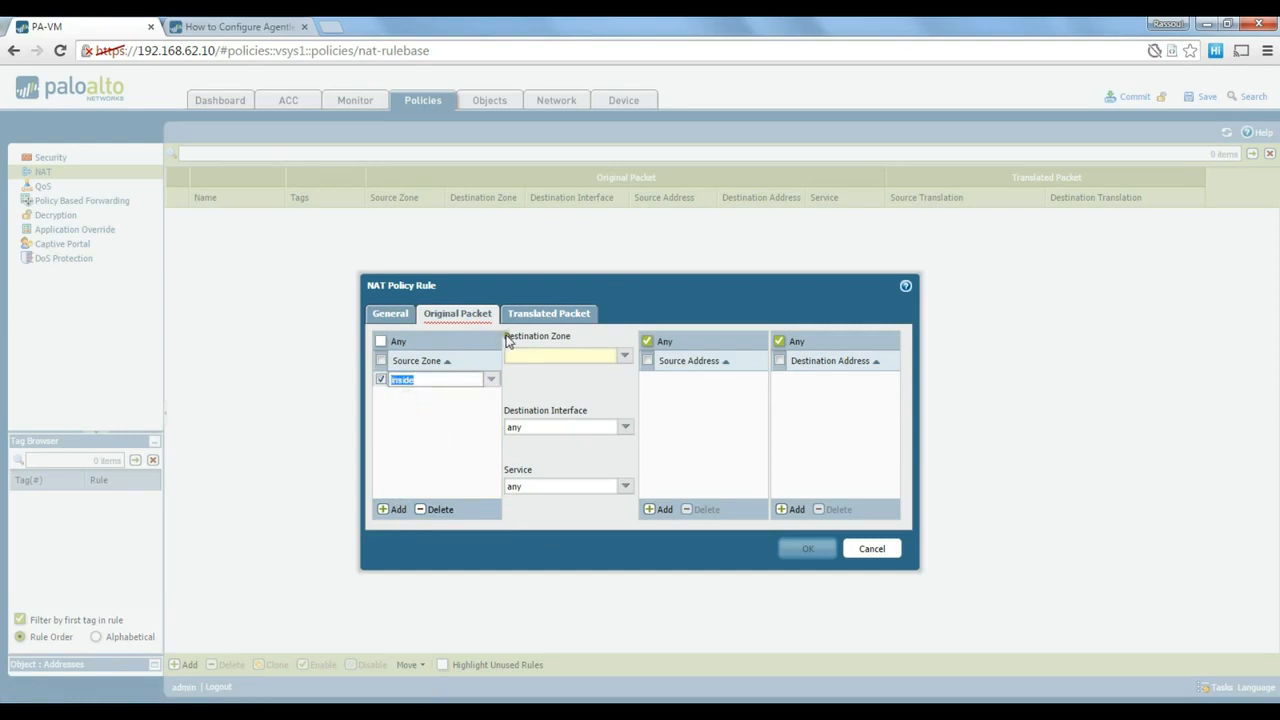
pyautogui.click(623, 356)
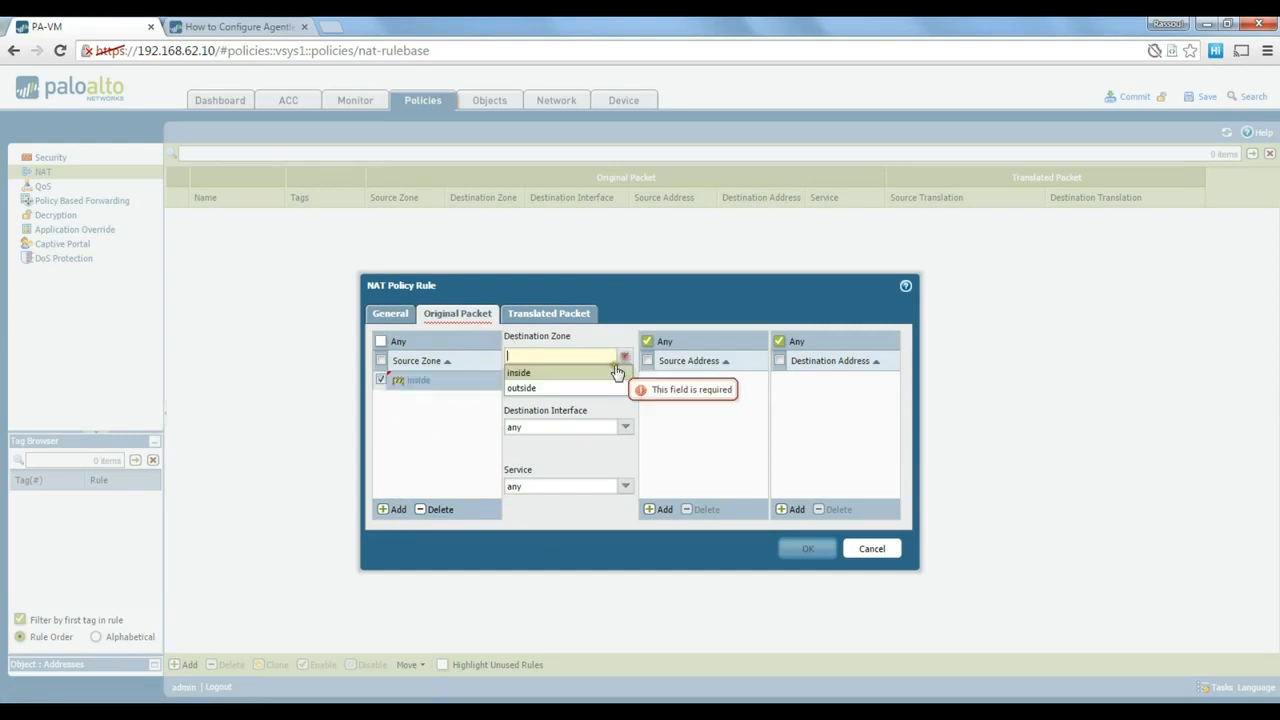
pyautogui.click(537, 392)
# - Translate source with Dynamic IP And Port to ethernet1/2's 192.168.137.10/24, and save
pyautogui.click(568, 316)
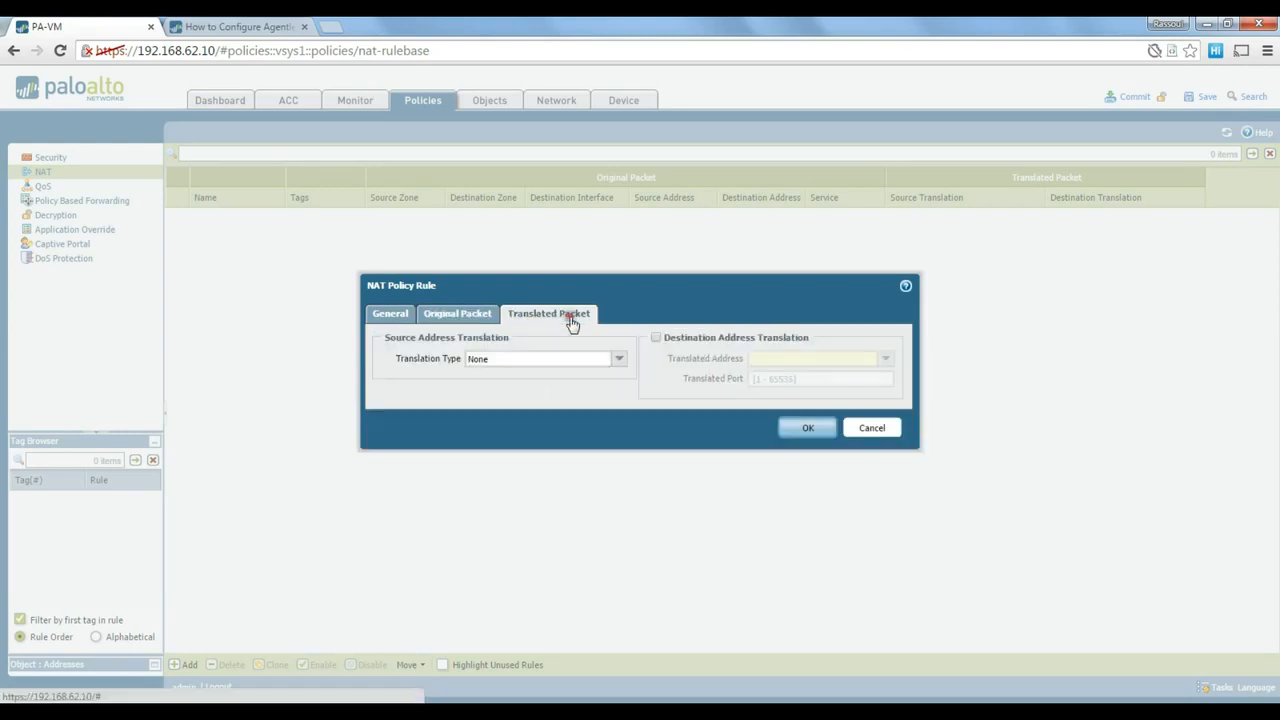
pyautogui.click(620, 360)
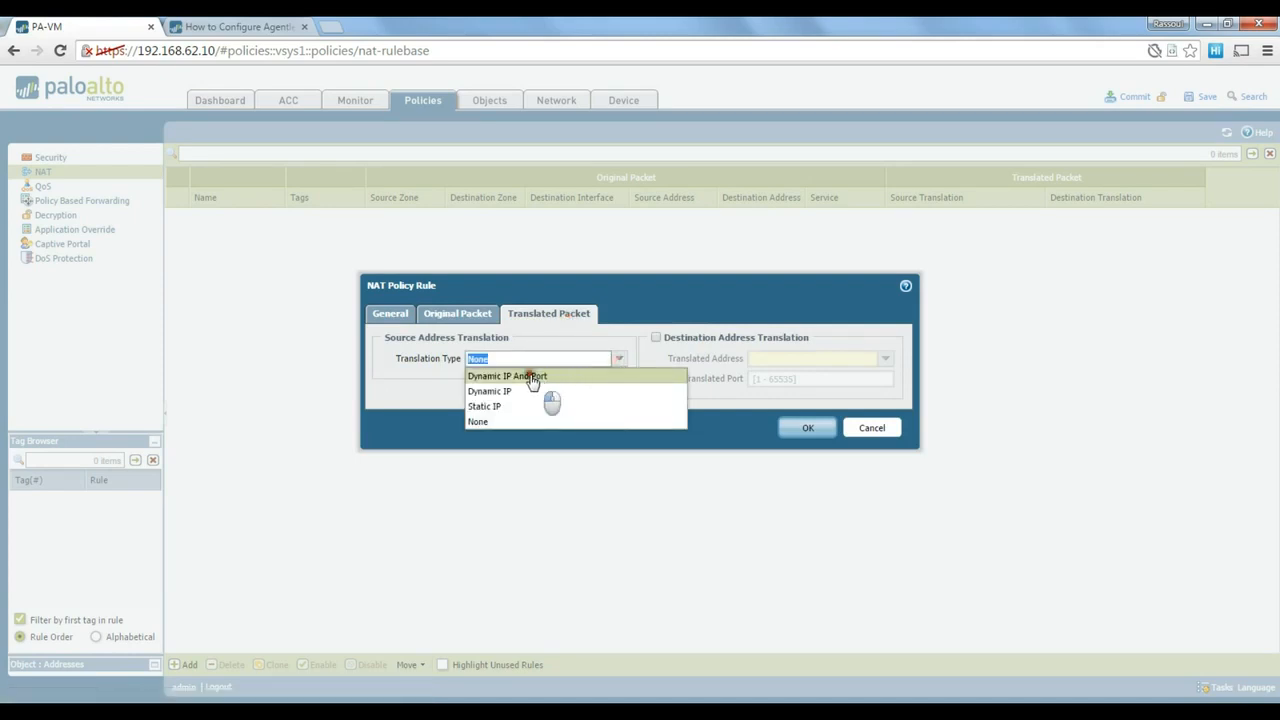
pyautogui.click(525, 373)
pyautogui.click(619, 379)
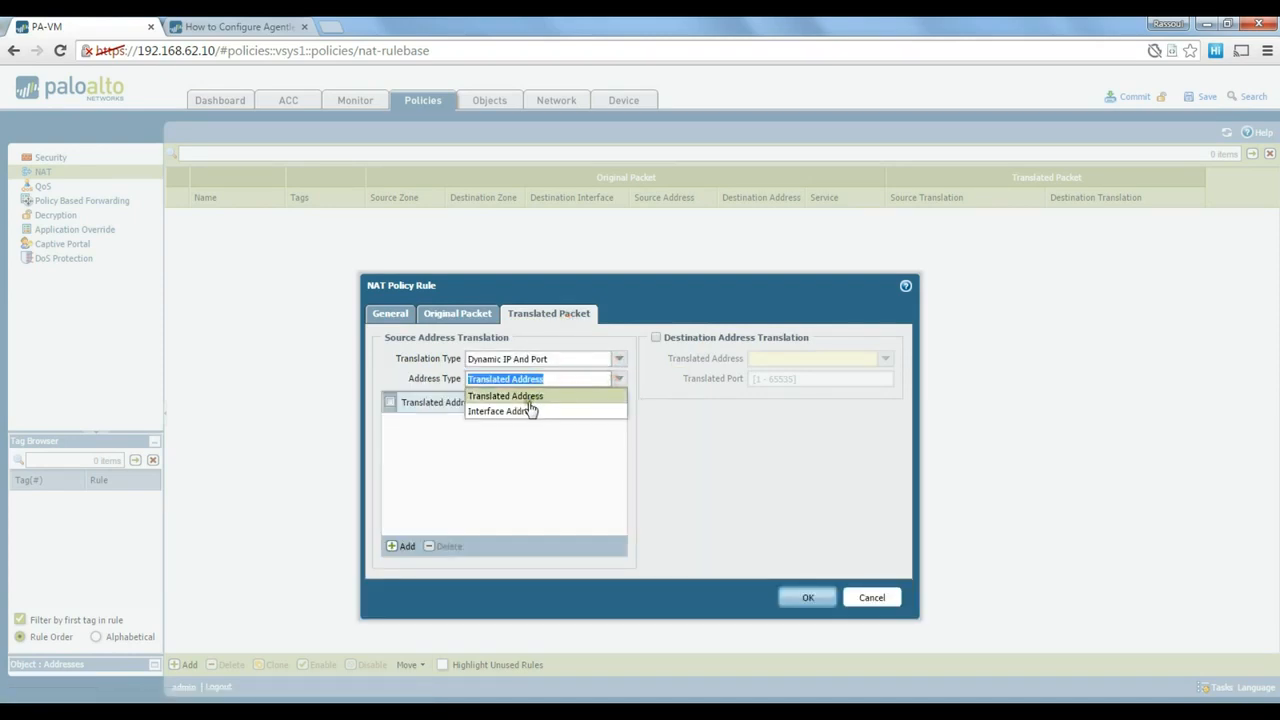
pyautogui.click(530, 411)
pyautogui.click(619, 398)
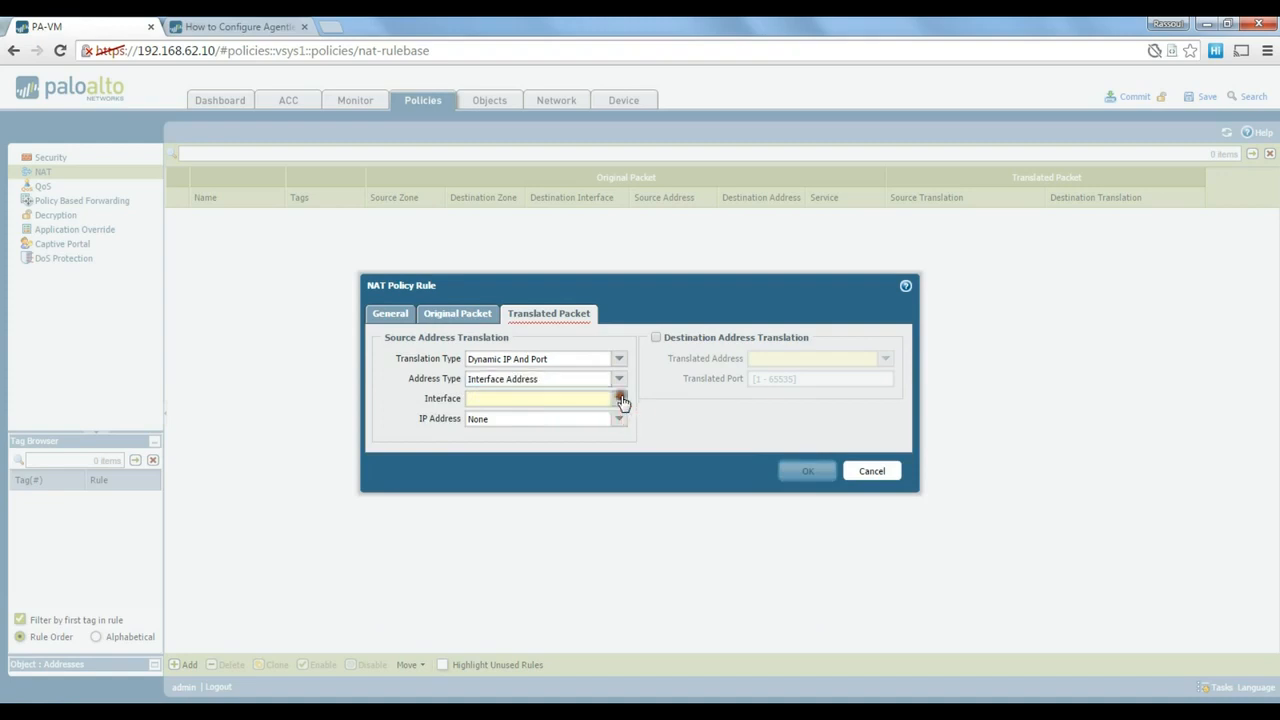
pyautogui.click(515, 431)
pyautogui.click(620, 418)
pyautogui.click(511, 452)
pyautogui.click(486, 448)
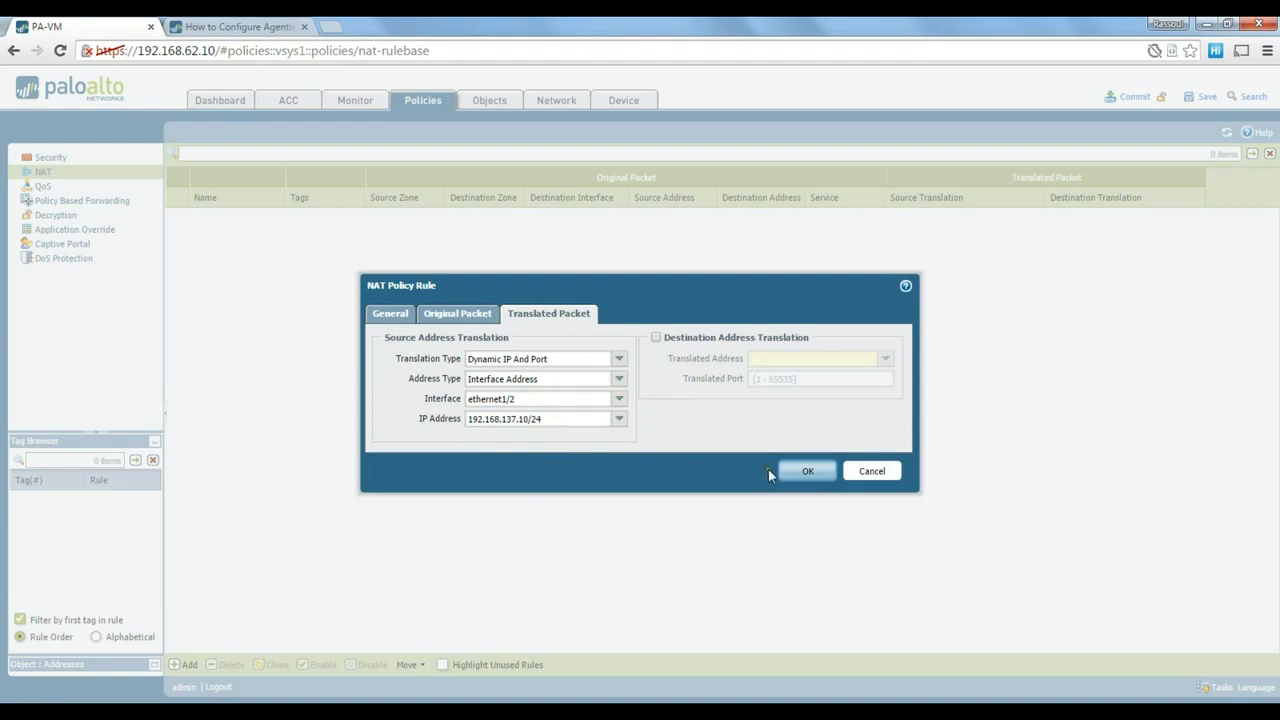
pyautogui.click(808, 473)
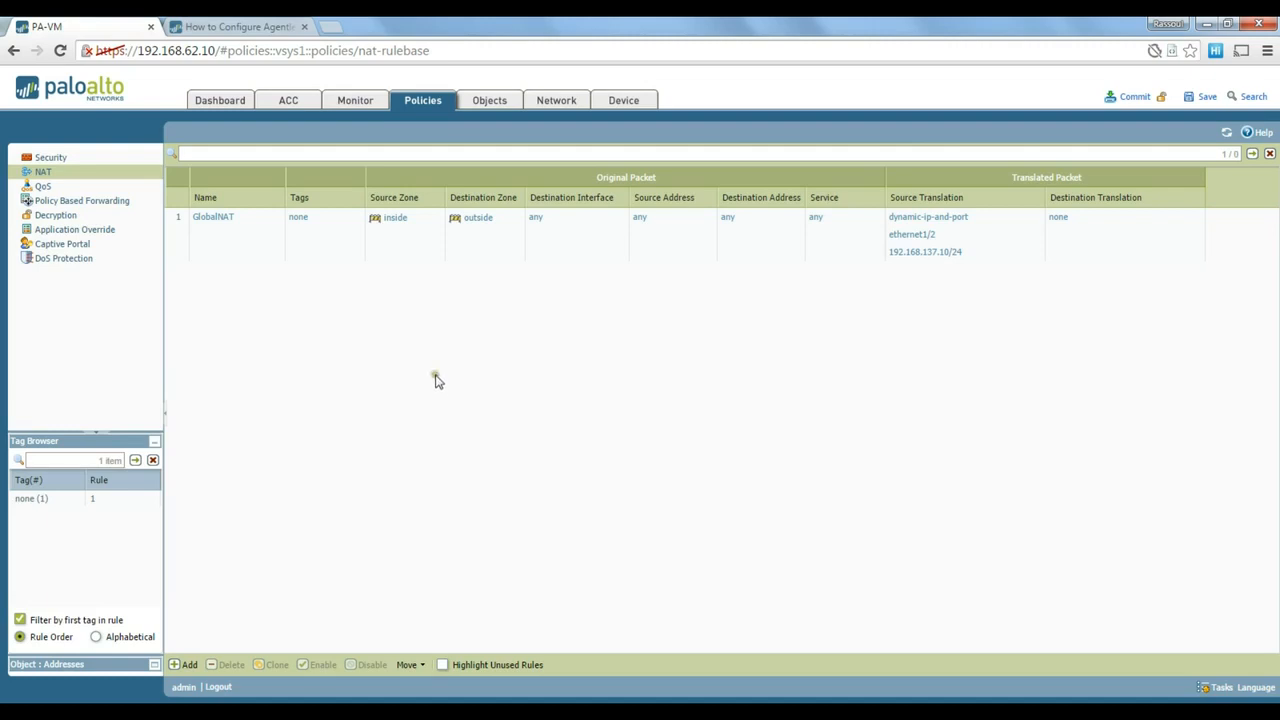
pyautogui.click(1136, 98)
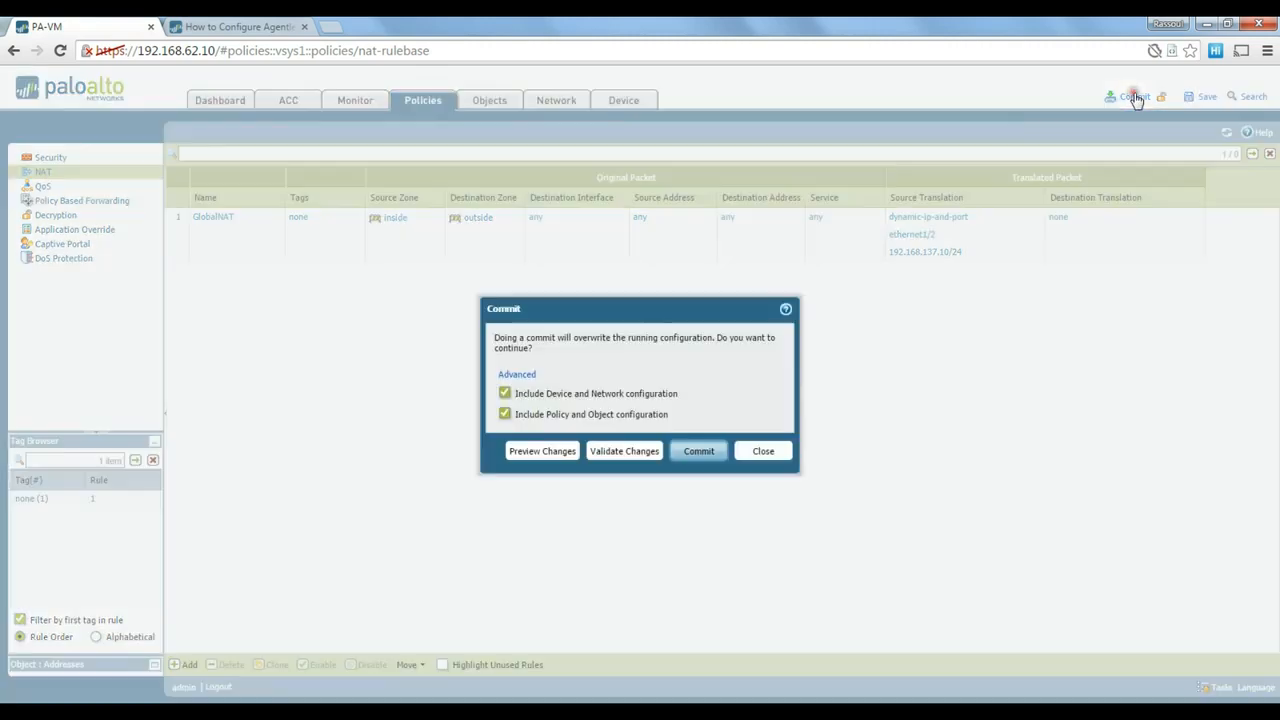
# - Commit the security and NAT changes, close the result, and switch to the Windows Server 2012 VM
pyautogui.click(700, 451)
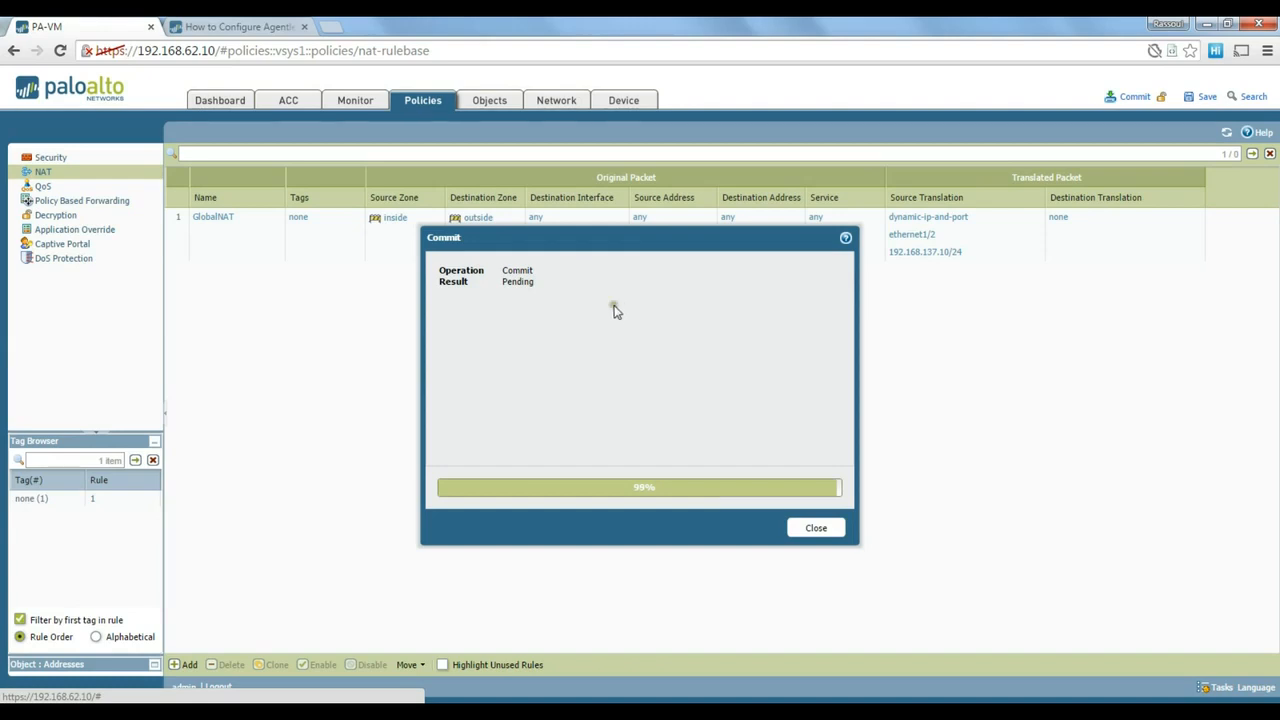
pyautogui.click(816, 529)
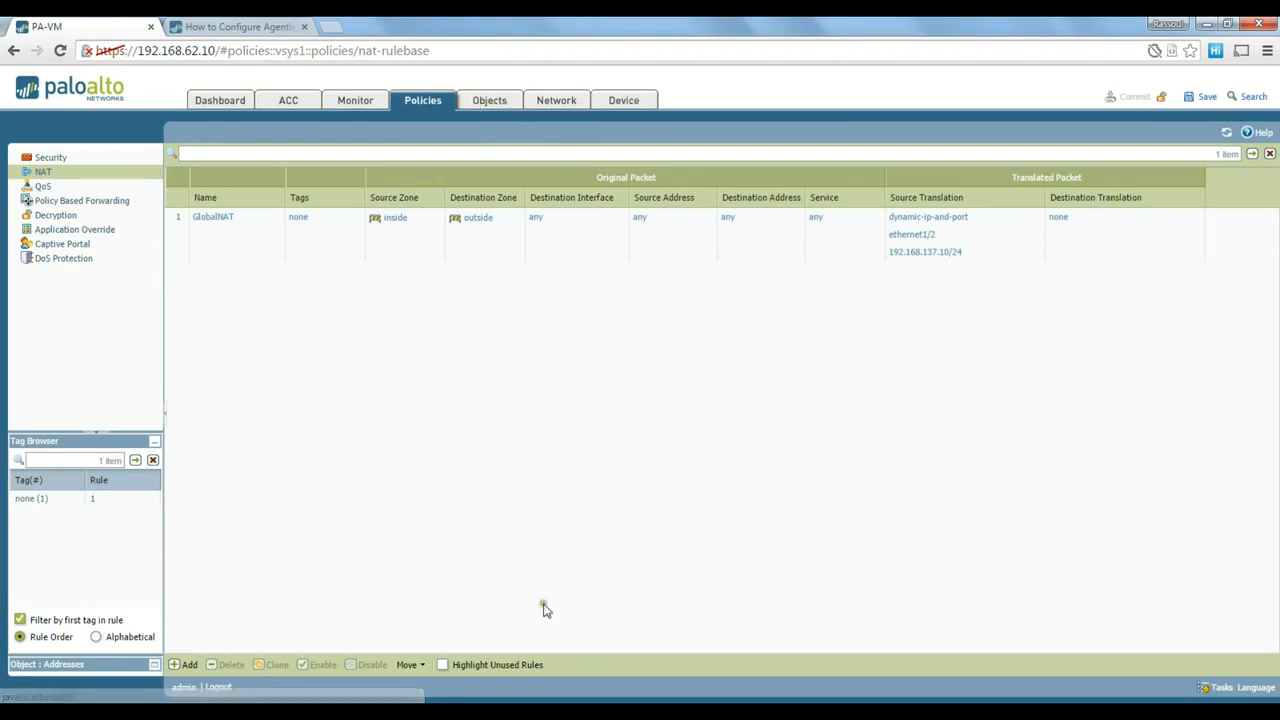
pyautogui.moveTo(540, 705)
pyautogui.click(307, 657)
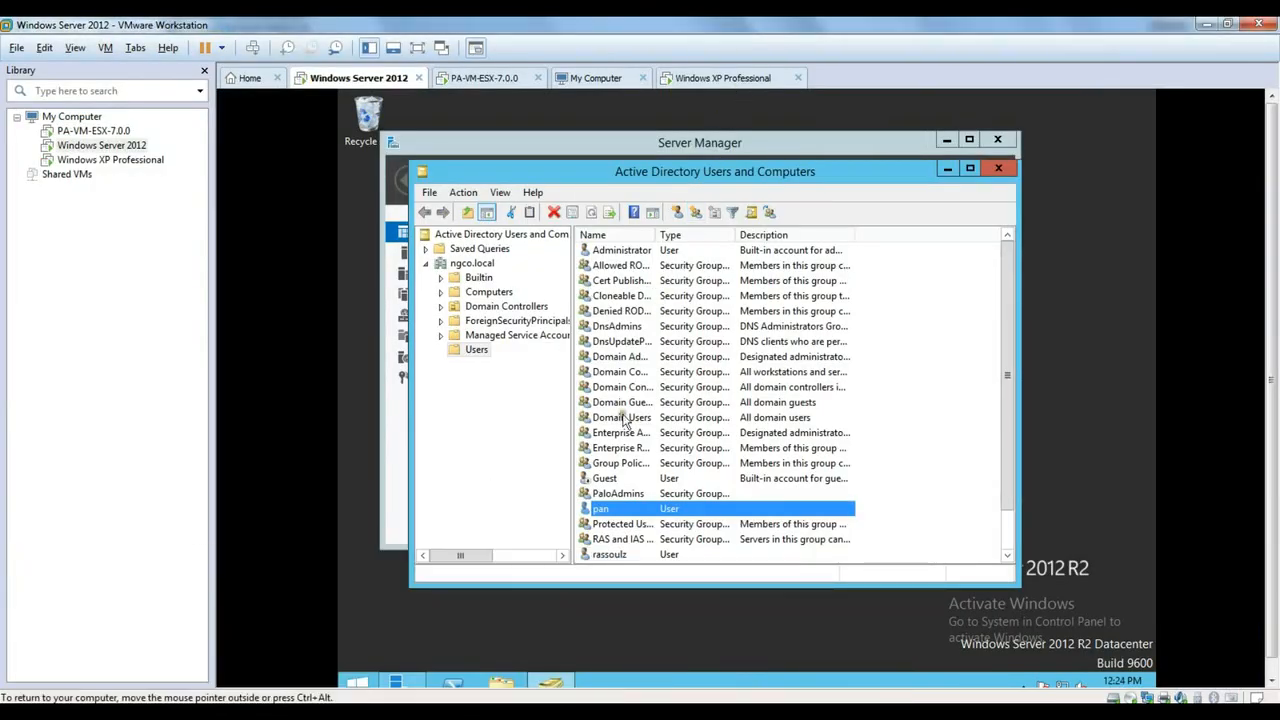
# - Load google.com in the server's Internet Explorer, then switch to the Windows XP Professional VM
pyautogui.click(362, 685)
pyautogui.click(575, 478)
pyautogui.click(643, 159)
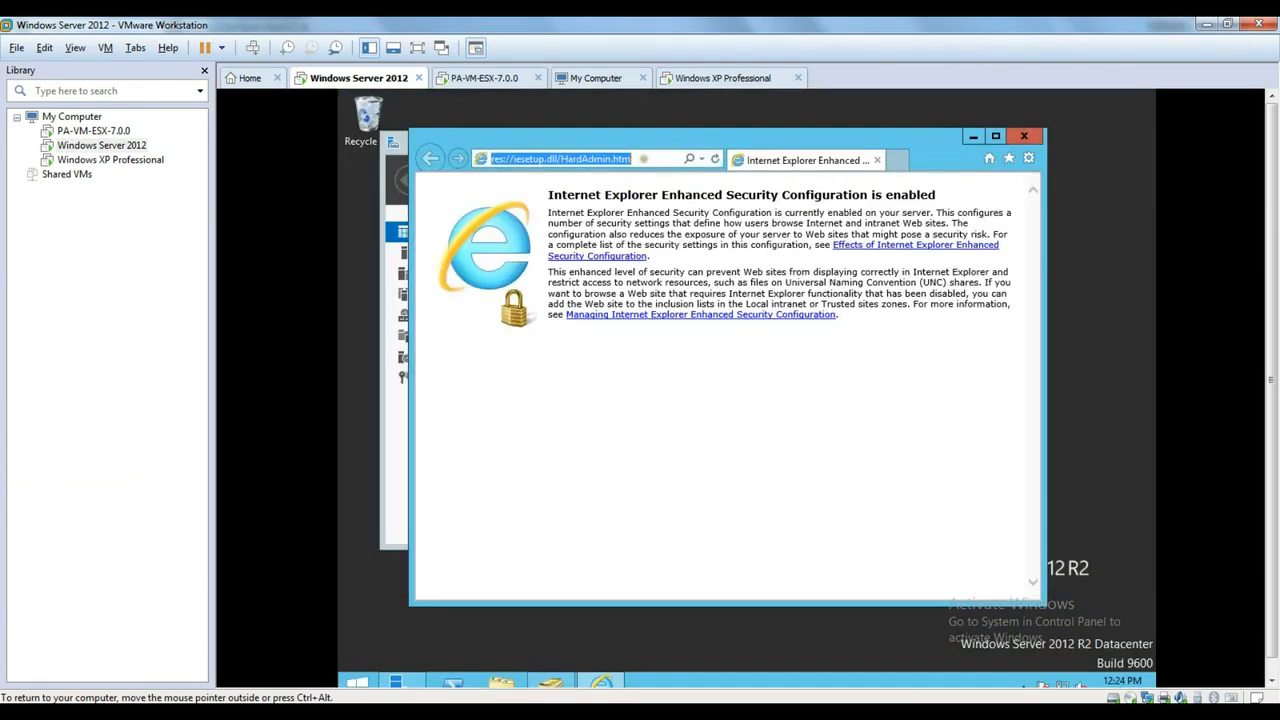
pyautogui.write('google.com/')
pyautogui.press('Return')
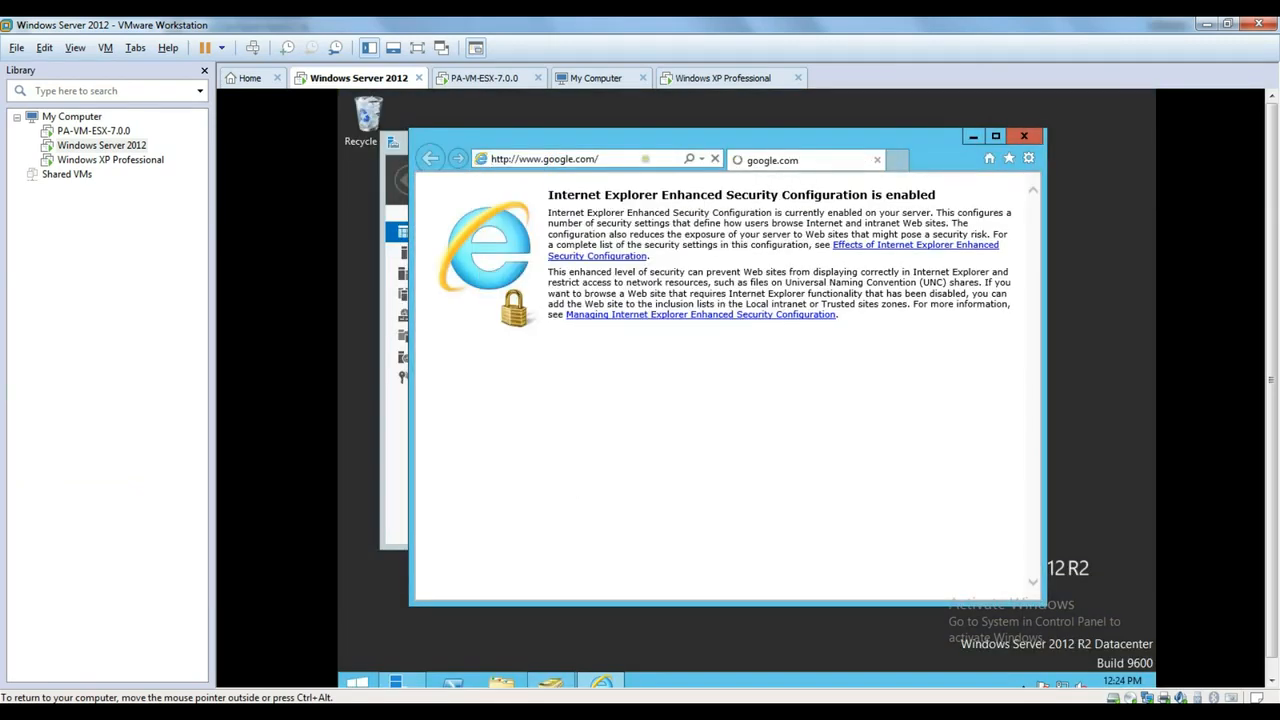
pyautogui.moveTo(932, 147); pyautogui.dragTo(970, 155)
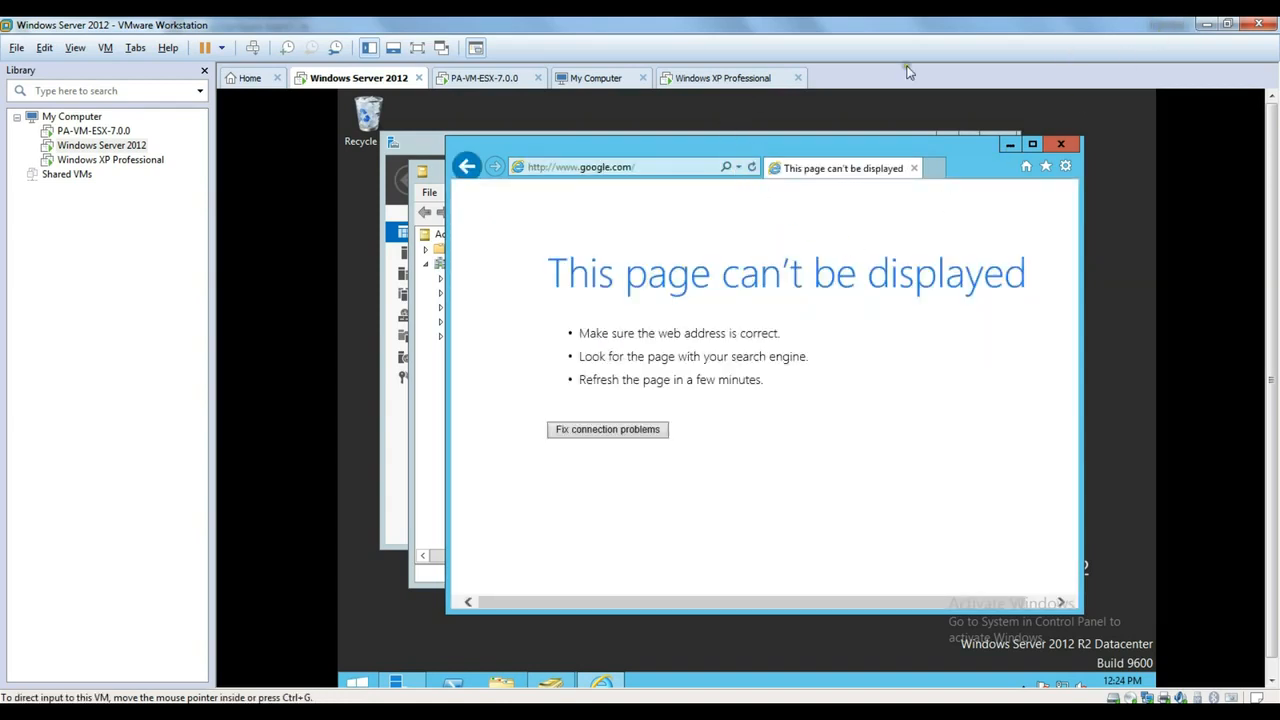
pyautogui.click(735, 78)
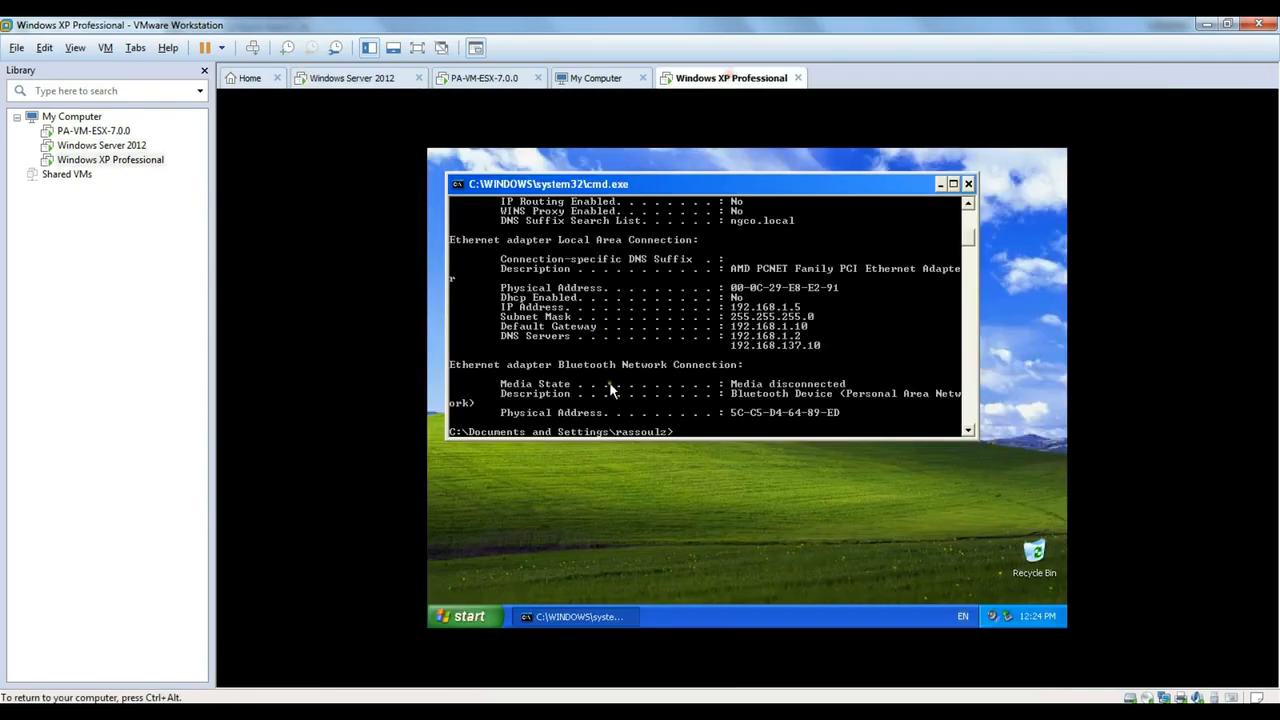
# - Launch Internet Explorer on the XP VM, stop the stalled MSN load, and switch to the Test Lab Design slide
pyautogui.click(466, 616)
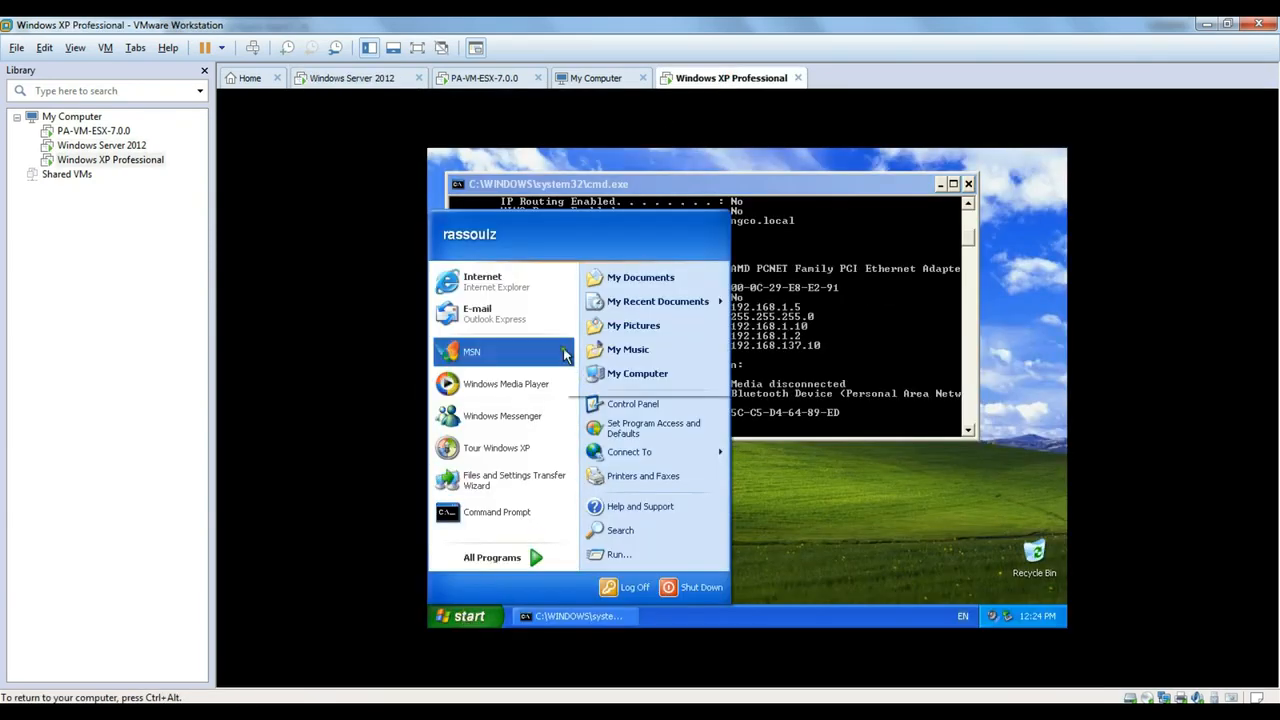
pyautogui.click(515, 289)
pyautogui.click(556, 228)
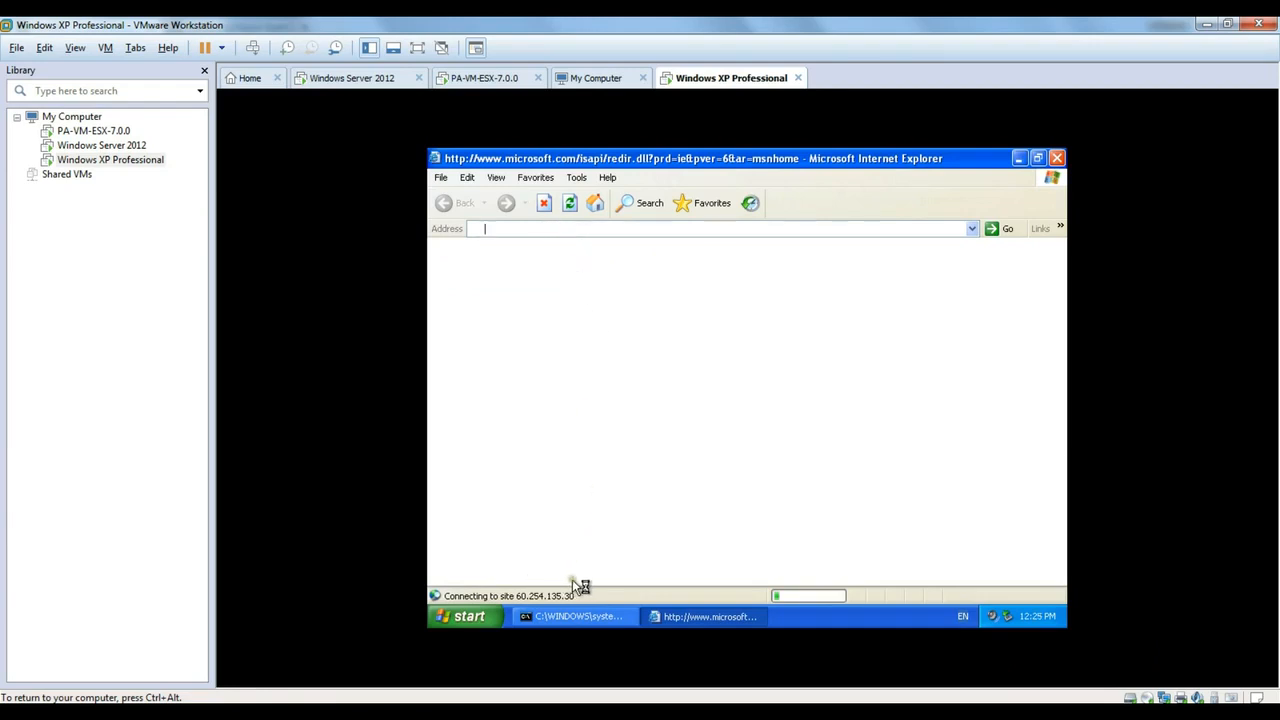
pyautogui.click(544, 207)
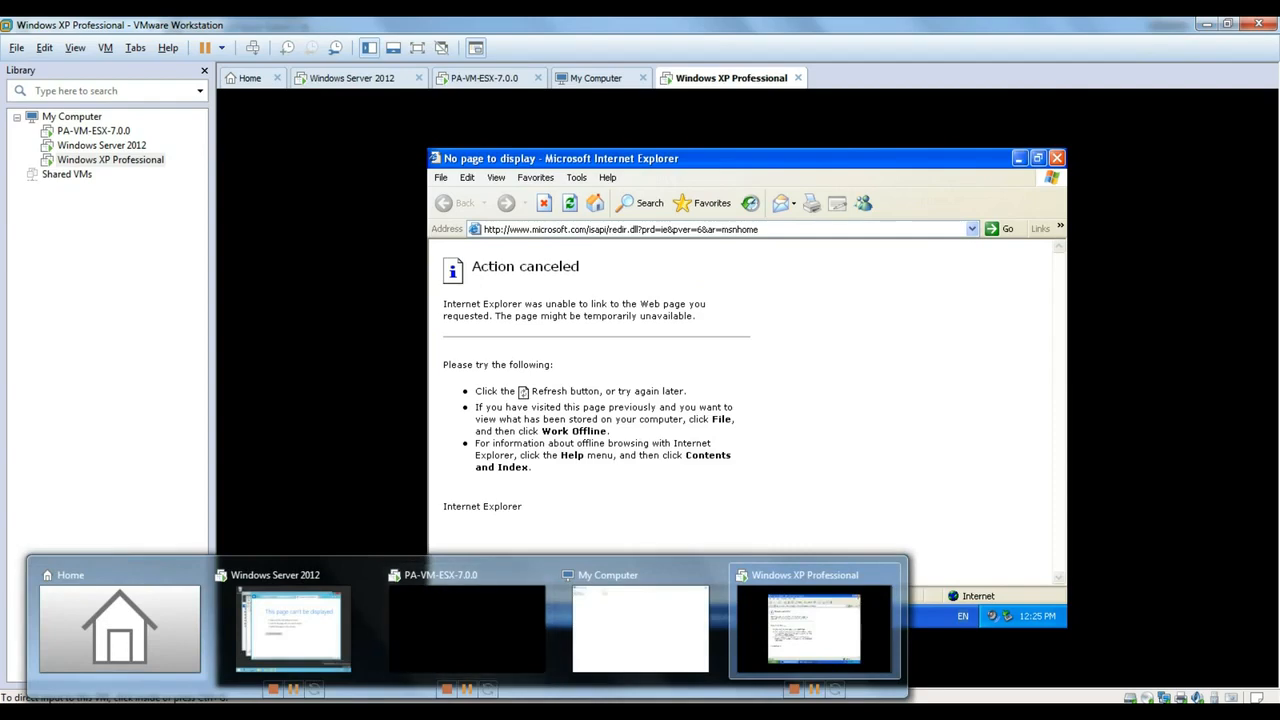
pyautogui.click(515, 712)
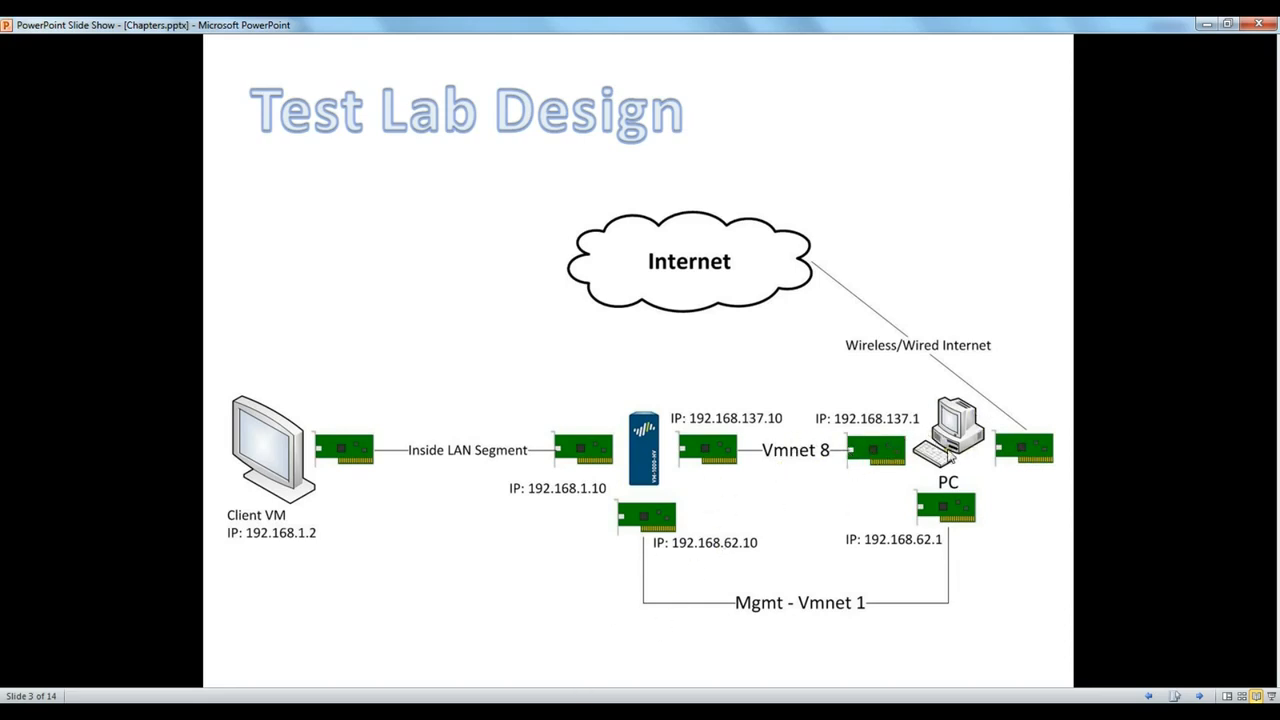
# - Advance the slideshow three slides and return to the Network Connections window
pyautogui.click(848, 465)
pyautogui.click(830, 483)
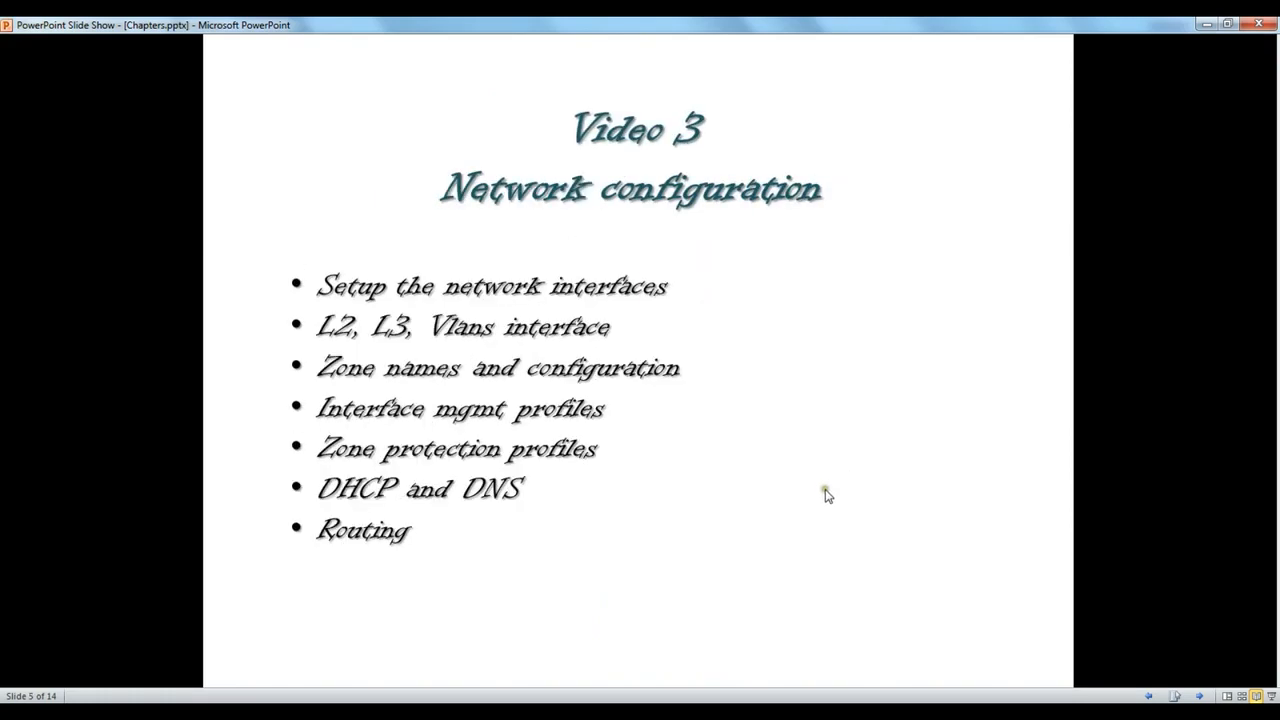
pyautogui.click(822, 496)
pyautogui.hotkey('alt', 'Tab')
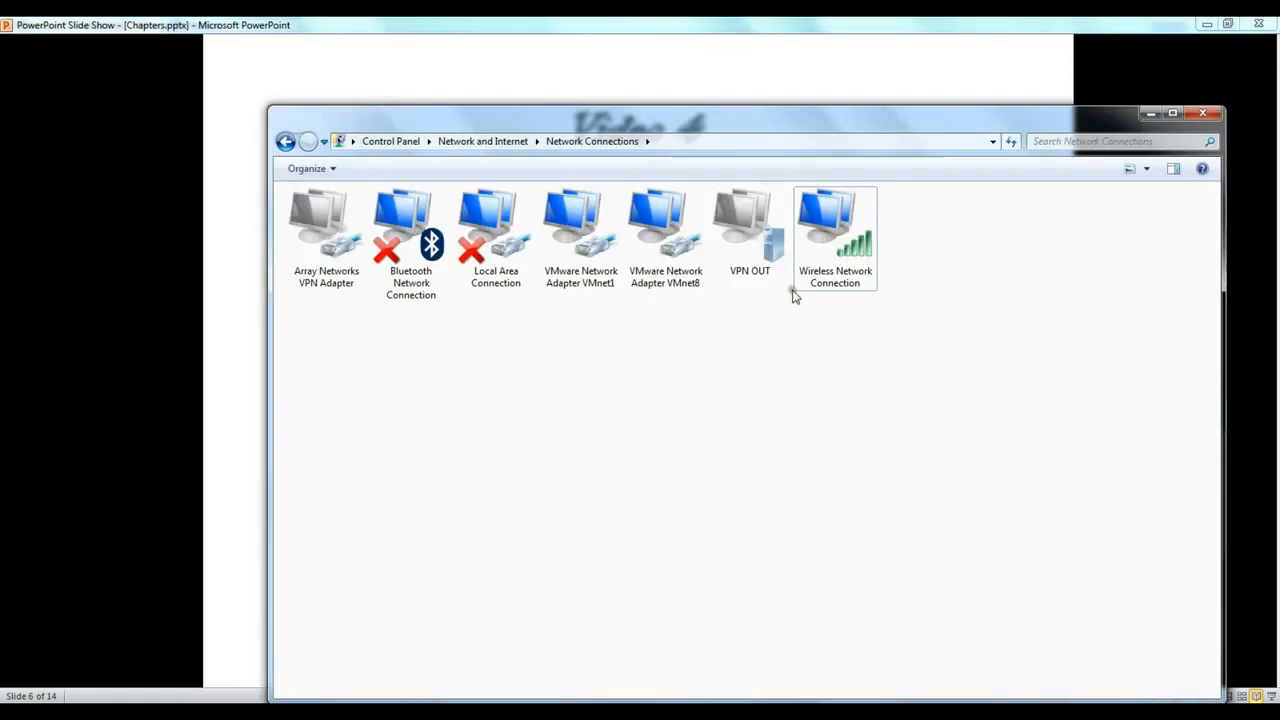
# - Enable Internet sharing on Wireless Network Connection for VMware Network Adapter VMnet8
pyautogui.click(828, 262)
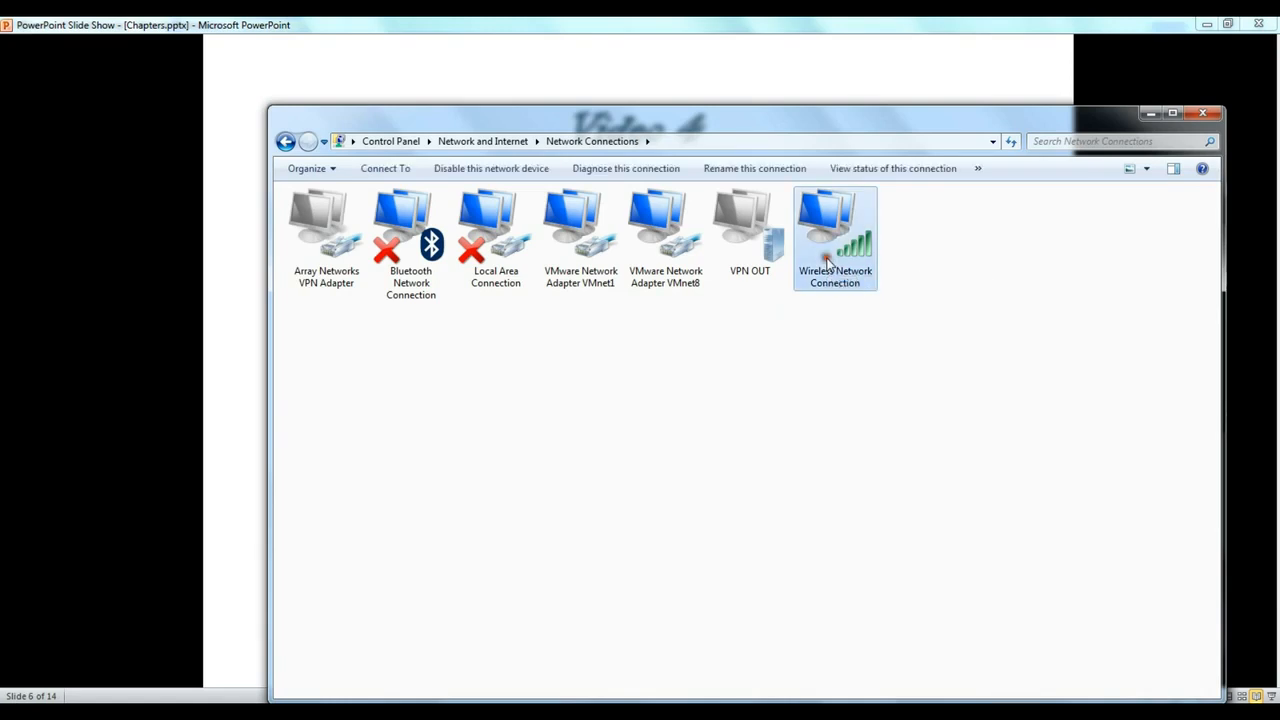
pyautogui.rightClick(828, 258)
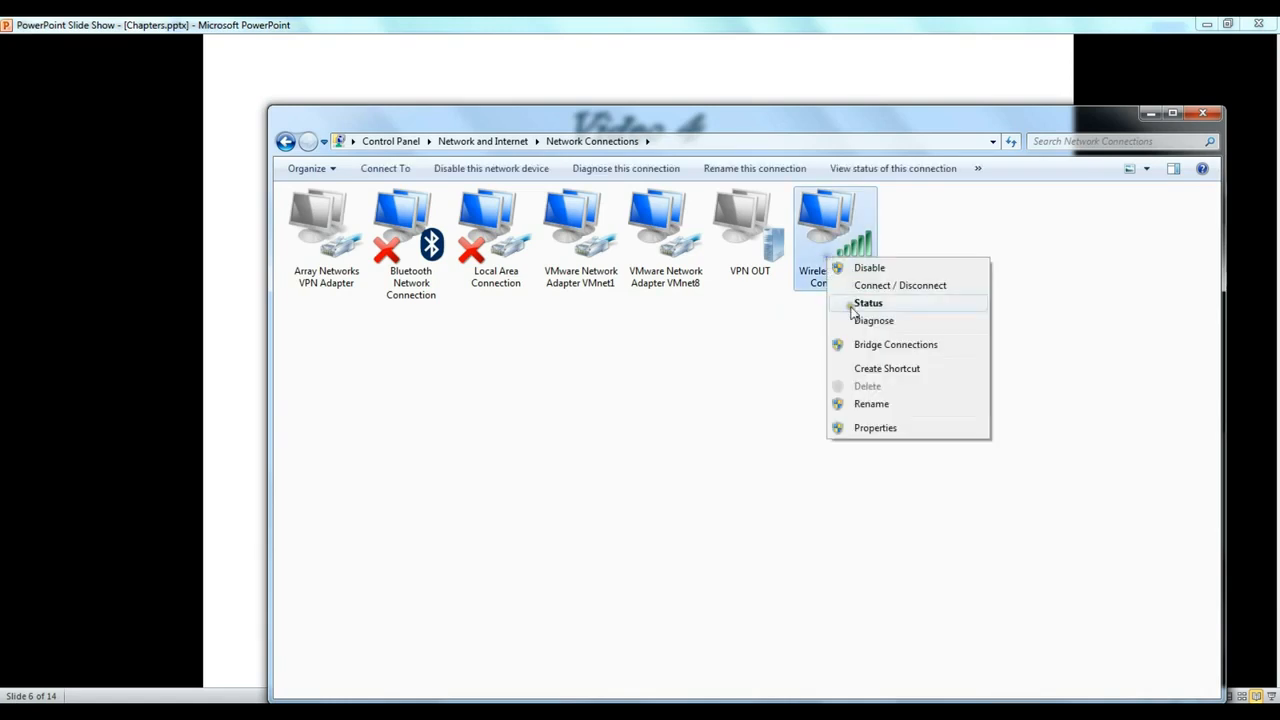
pyautogui.click(866, 428)
pyautogui.scroll(-1, 520, 365)
pyautogui.scroll(-1, 531, 349)
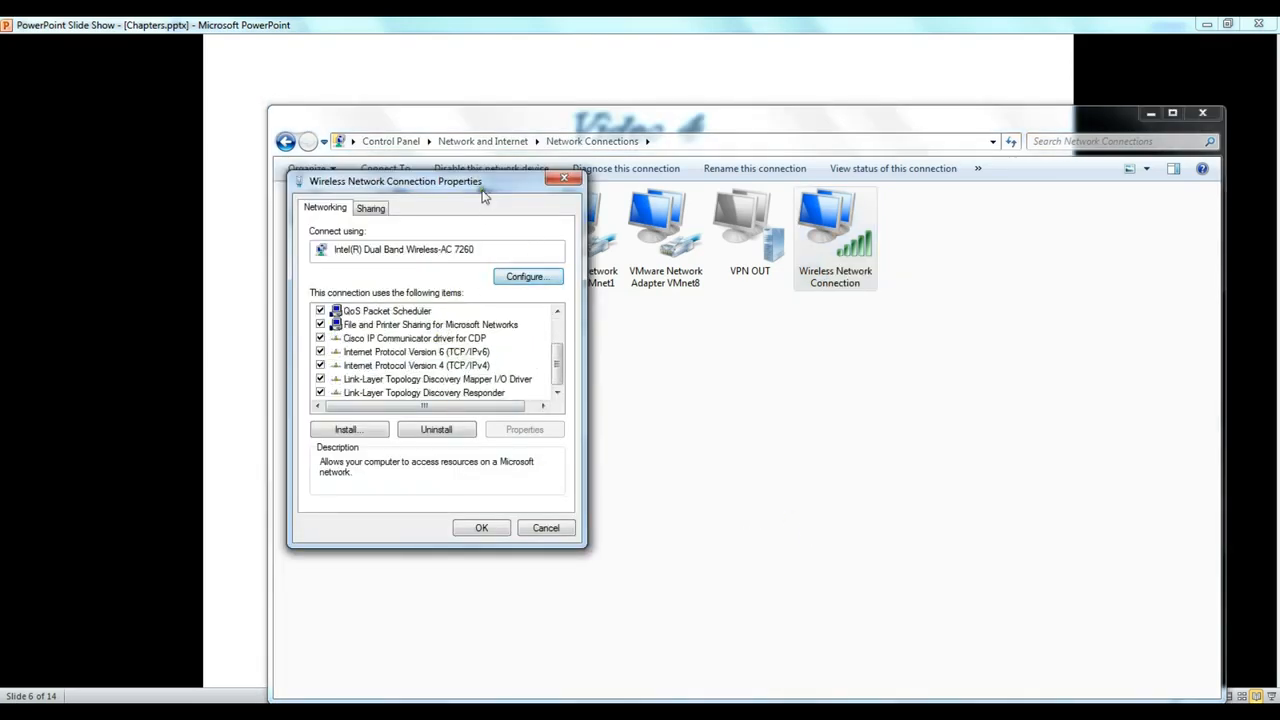
pyautogui.moveTo(483, 196); pyautogui.dragTo(683, 175)
pyautogui.click(571, 187)
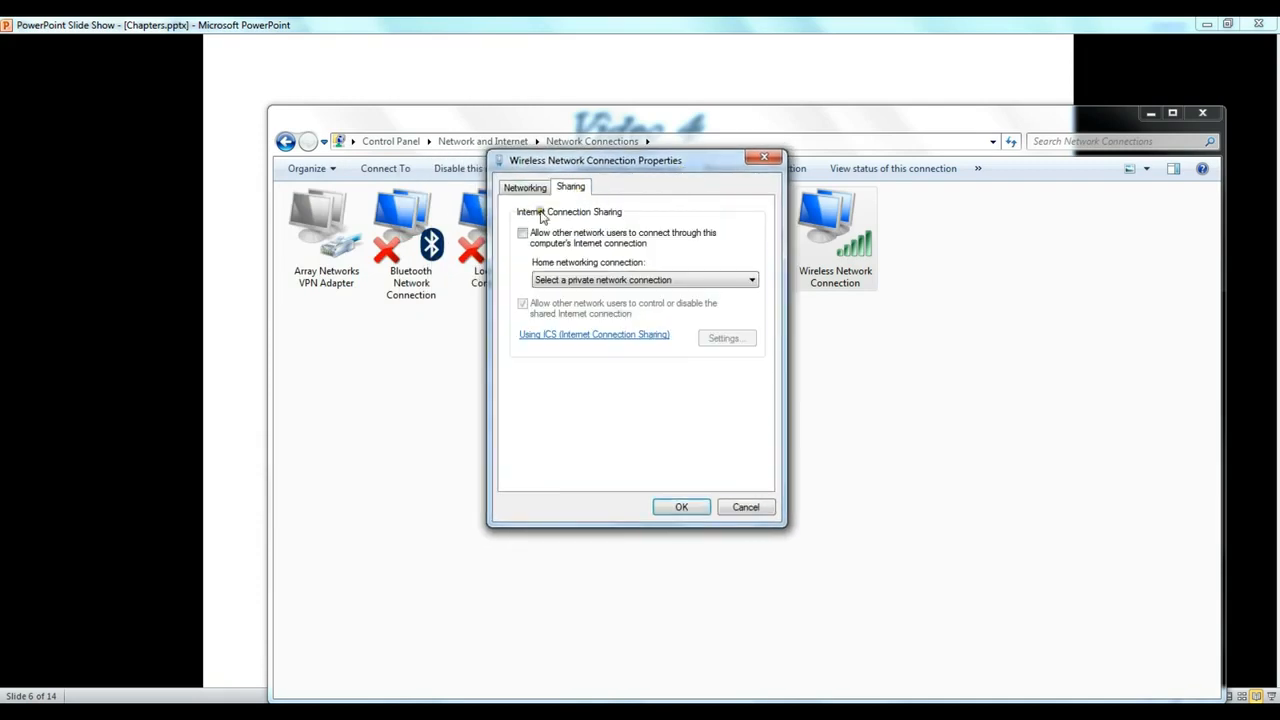
pyautogui.click(522, 233)
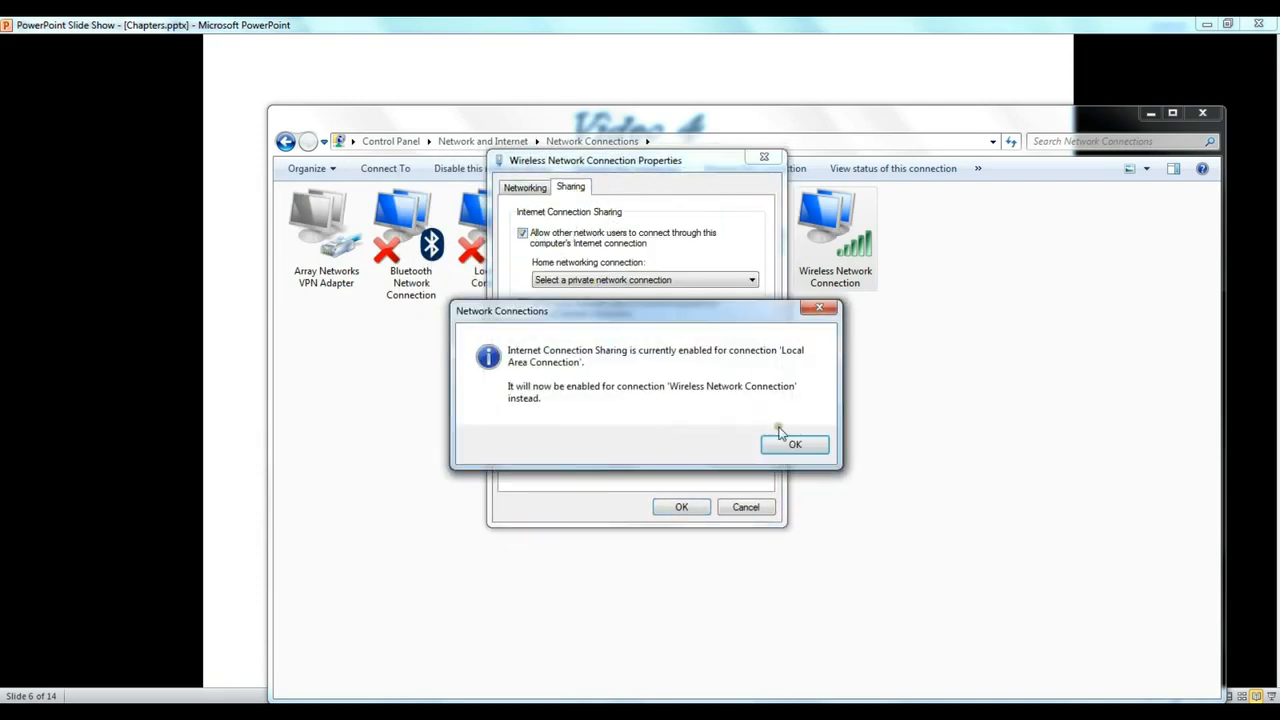
pyautogui.click(795, 444)
pyautogui.click(666, 280)
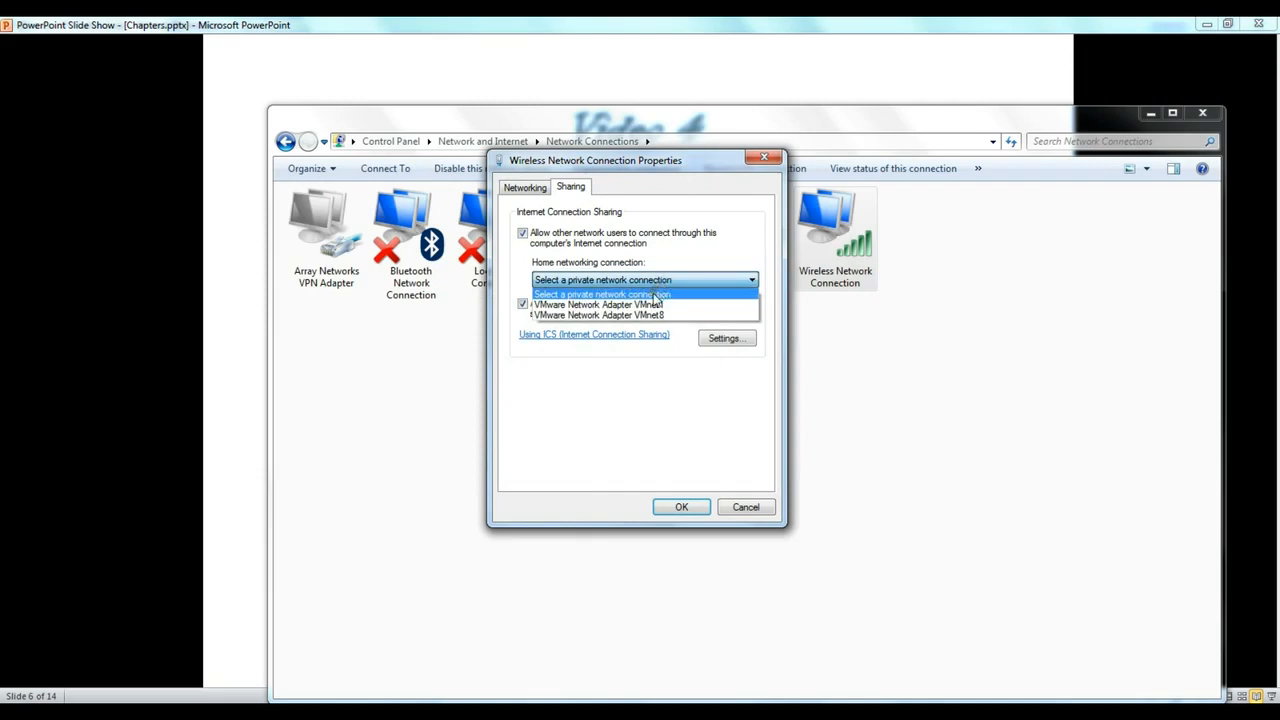
pyautogui.click(642, 315)
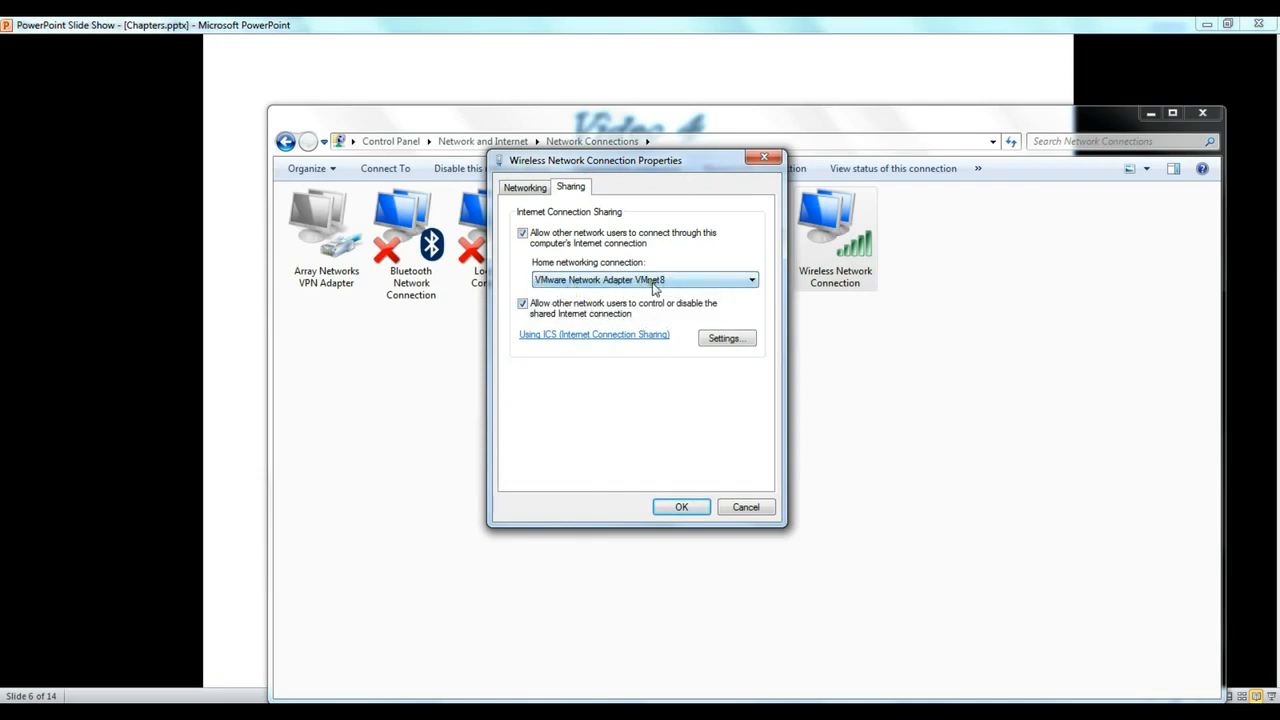
pyautogui.click(683, 507)
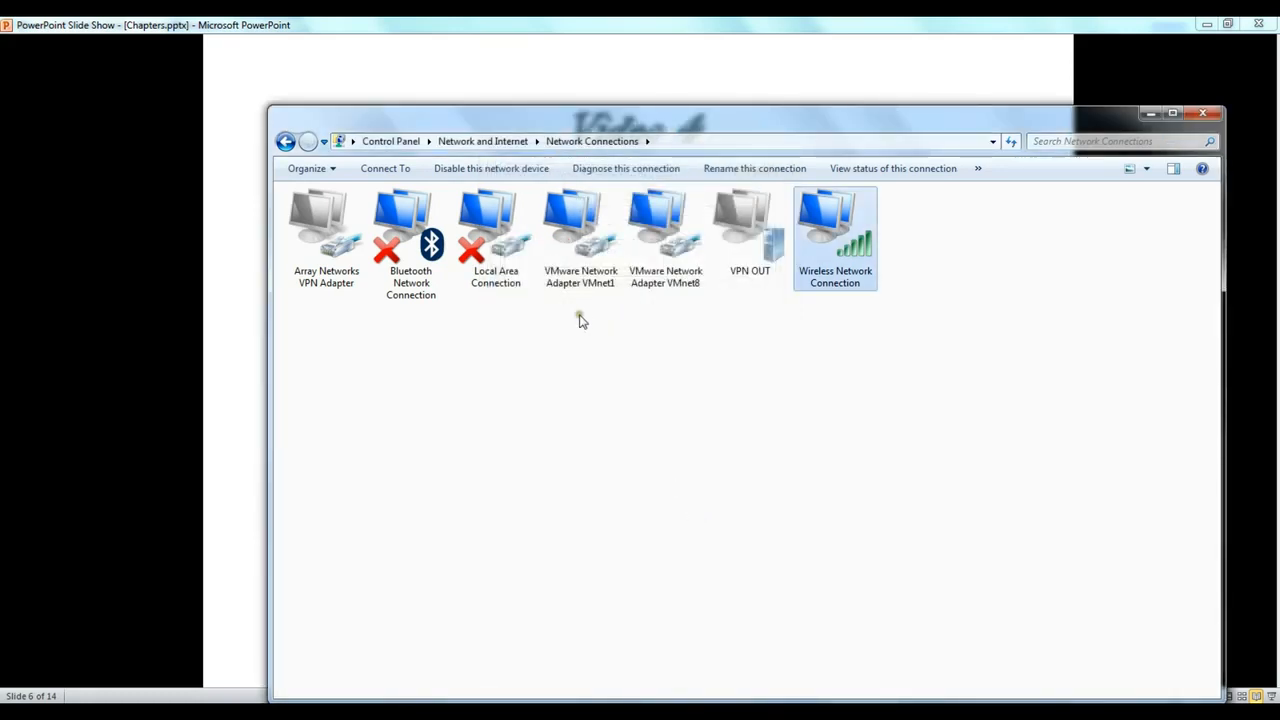
# - Confirm VMnet8's 192.168.137.1 address in its status details, then minimize Network Connections
pyautogui.click(671, 266)
pyautogui.rightClick(672, 266)
pyautogui.click(700, 283)
pyautogui.click(555, 362)
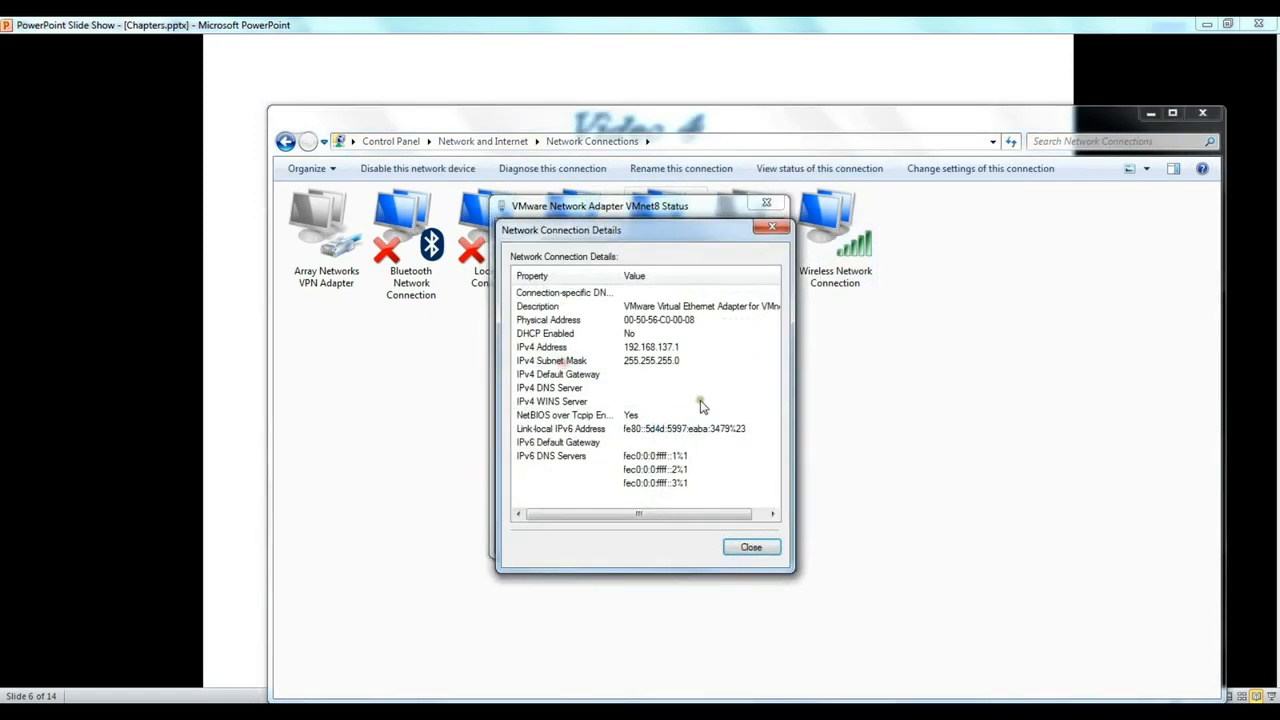
pyautogui.click(751, 547)
pyautogui.click(745, 533)
pyautogui.click(843, 268)
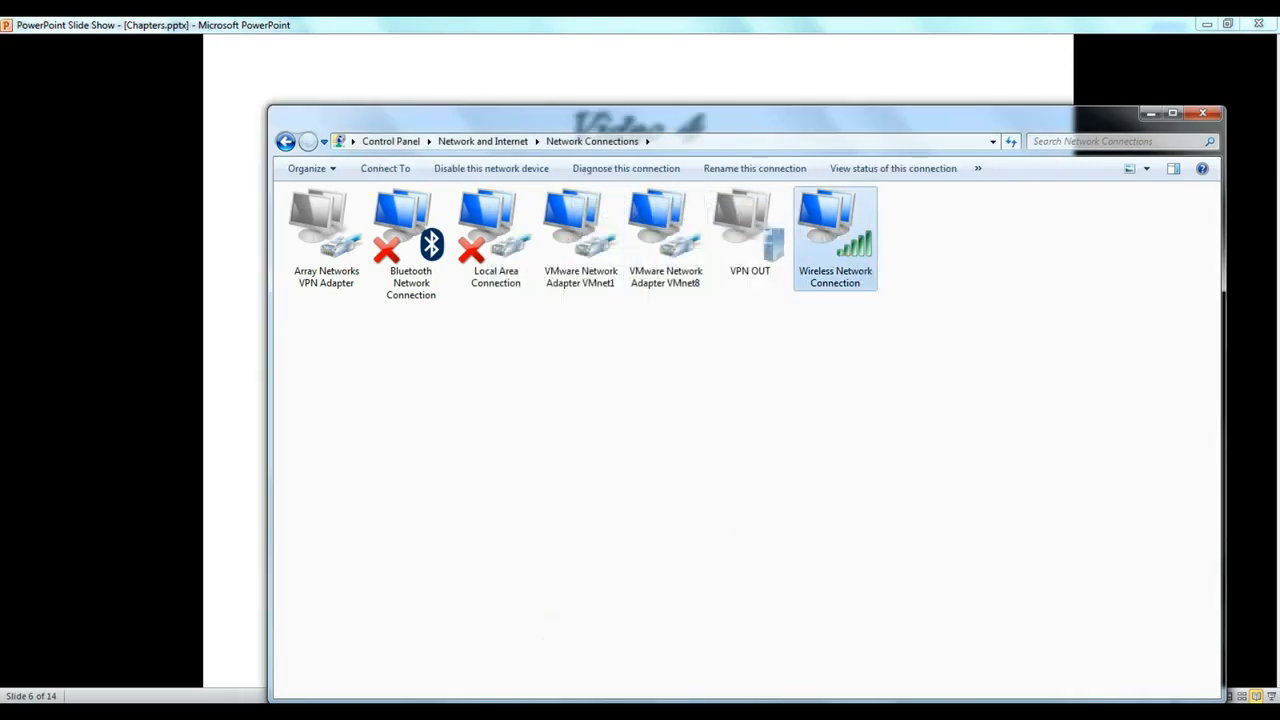
pyautogui.click(1151, 113)
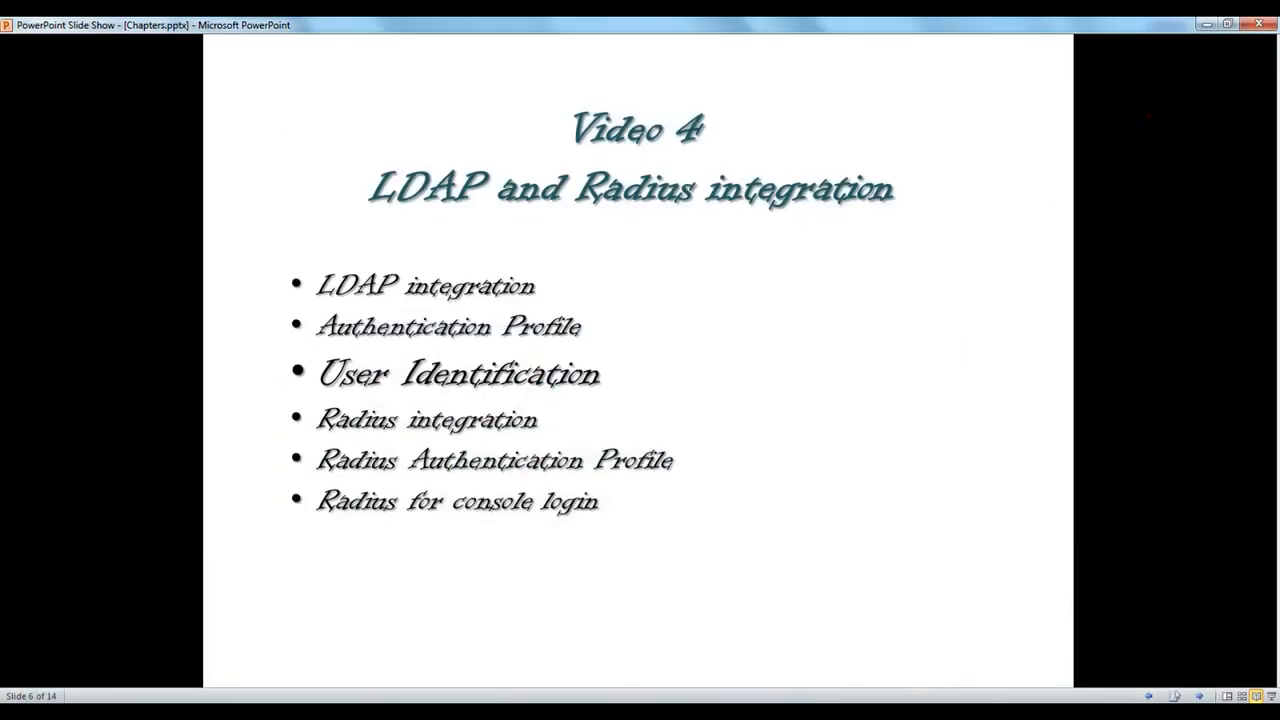
# - Reload google.com on the Windows Server 2012 VM and the MSN home page on Windows XP
pyautogui.click(288, 645)
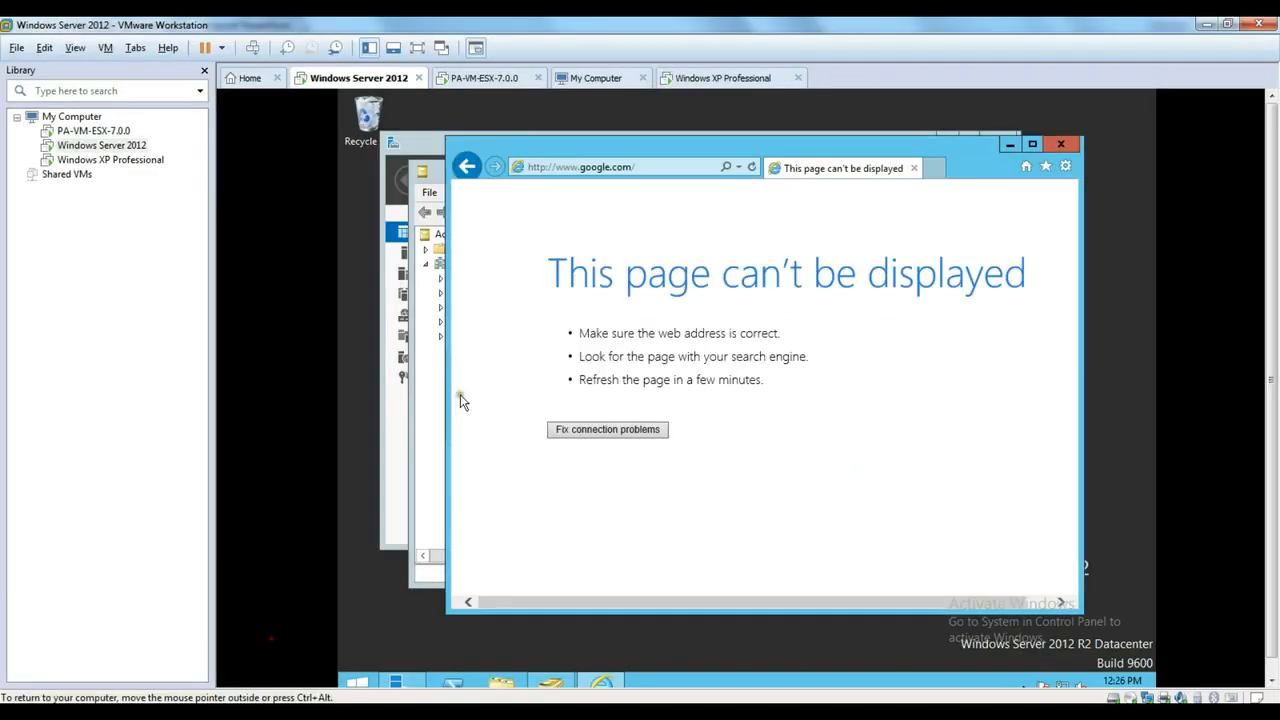
pyautogui.click(751, 167)
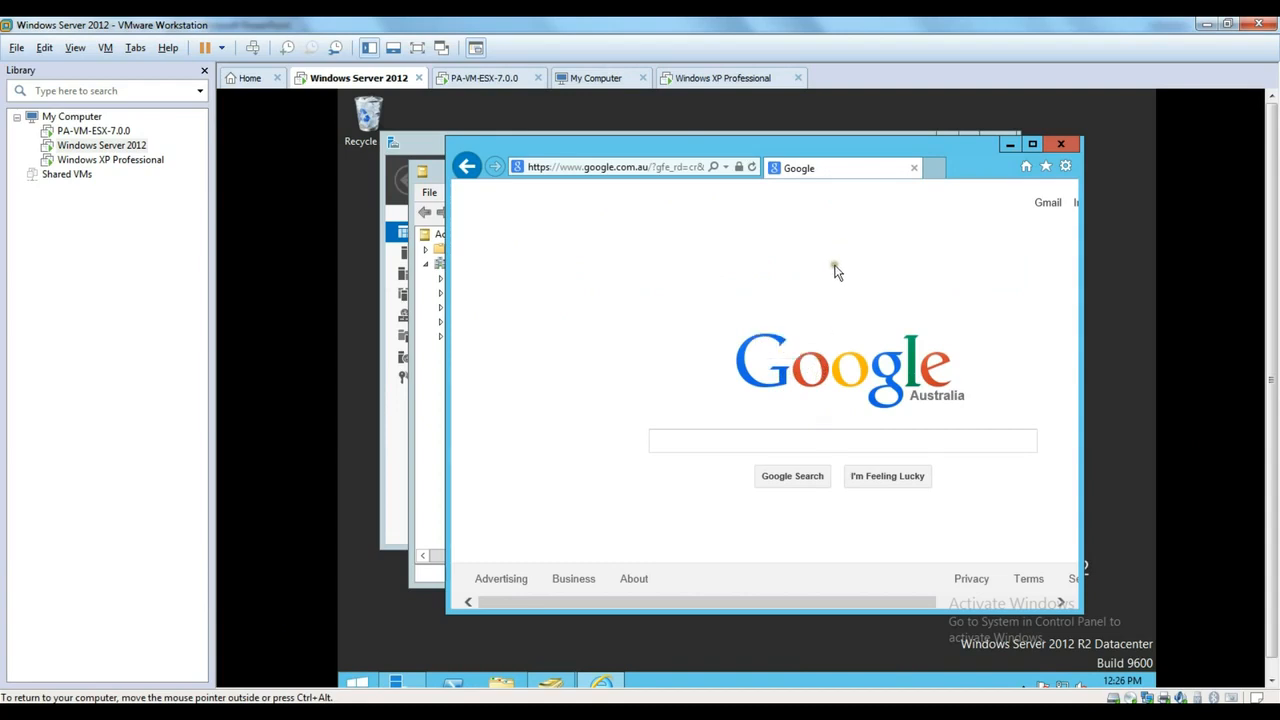
pyautogui.click(715, 80)
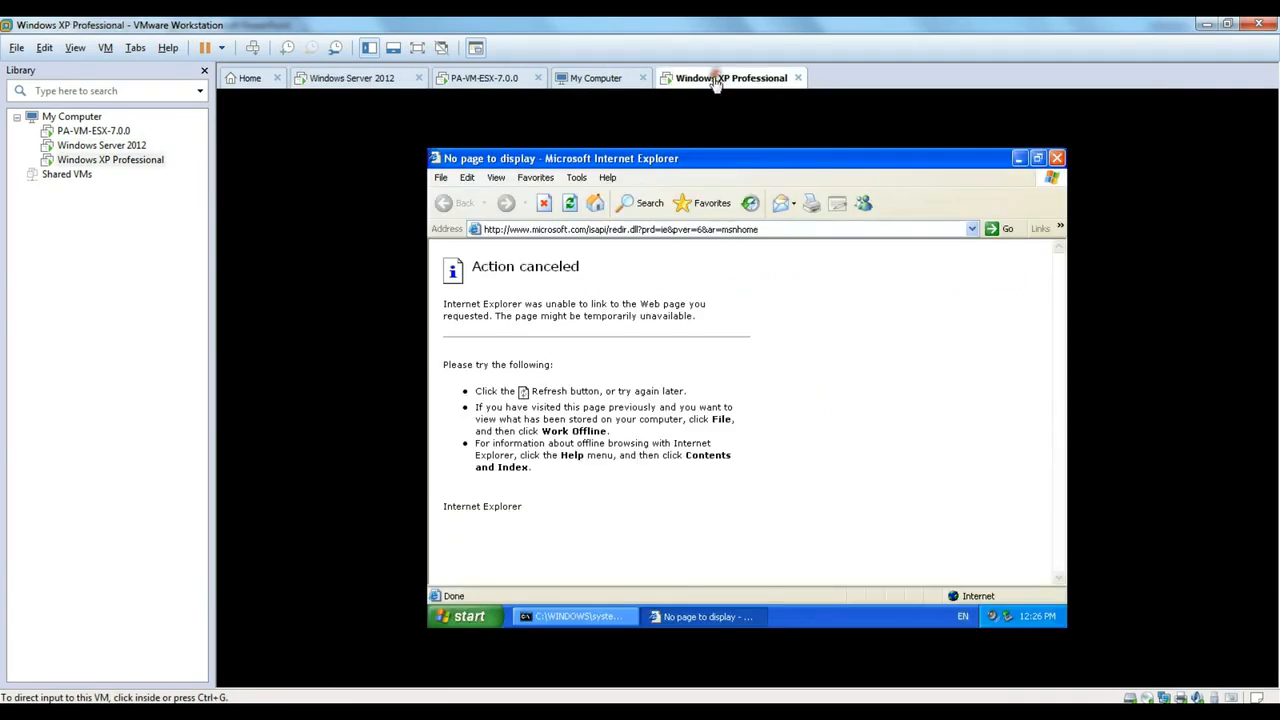
pyautogui.click(713, 229)
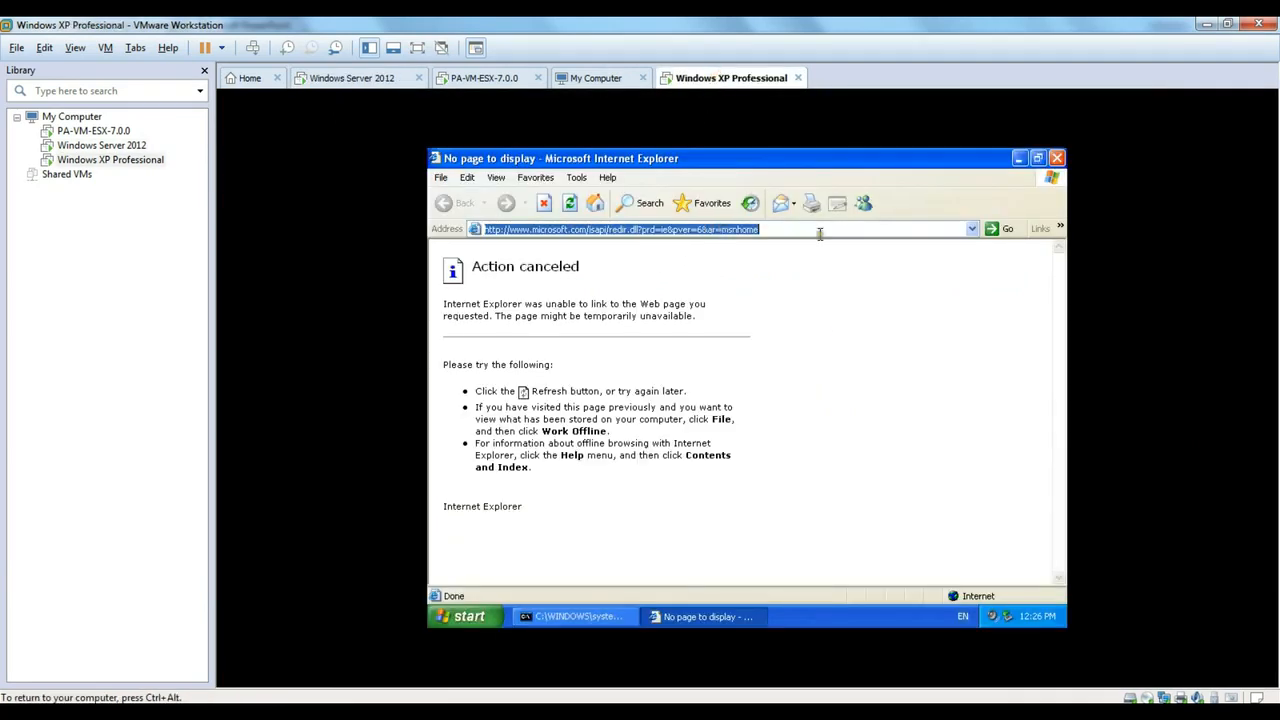
pyautogui.click(993, 229)
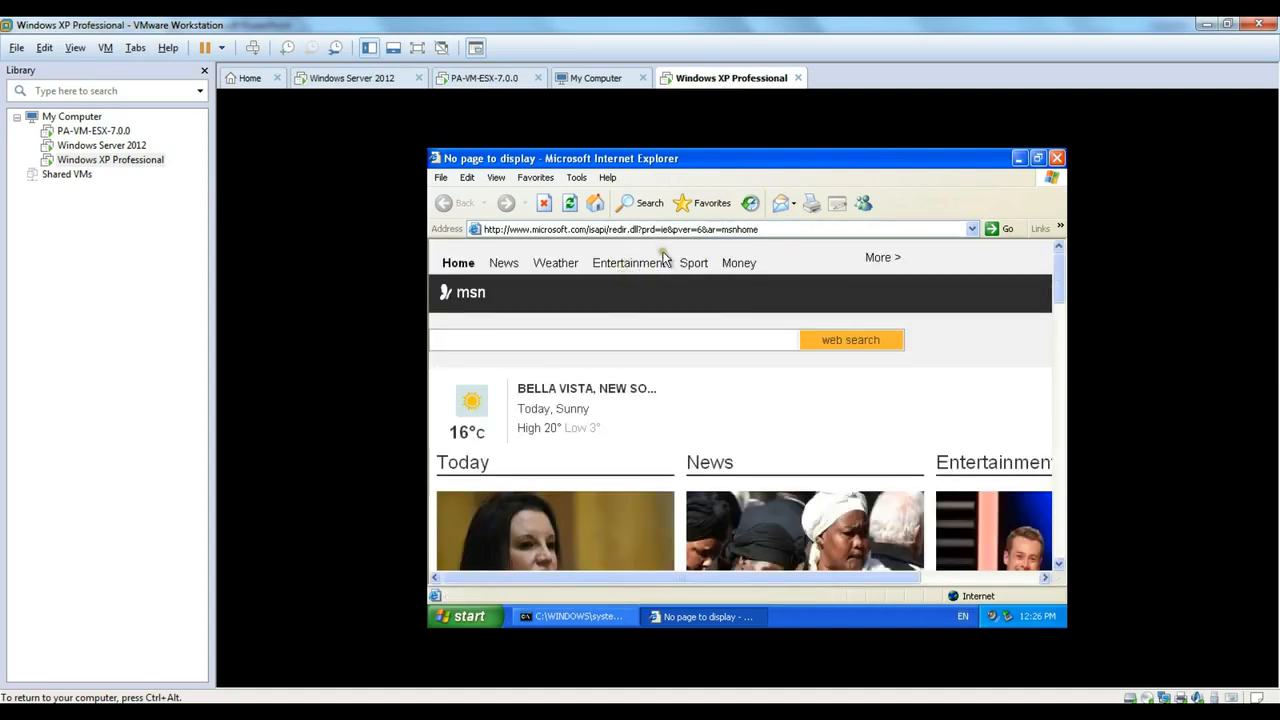
# - Load the BBC website on the XP VM by entering 'bbc' in the address bar
pyautogui.click(752, 229)
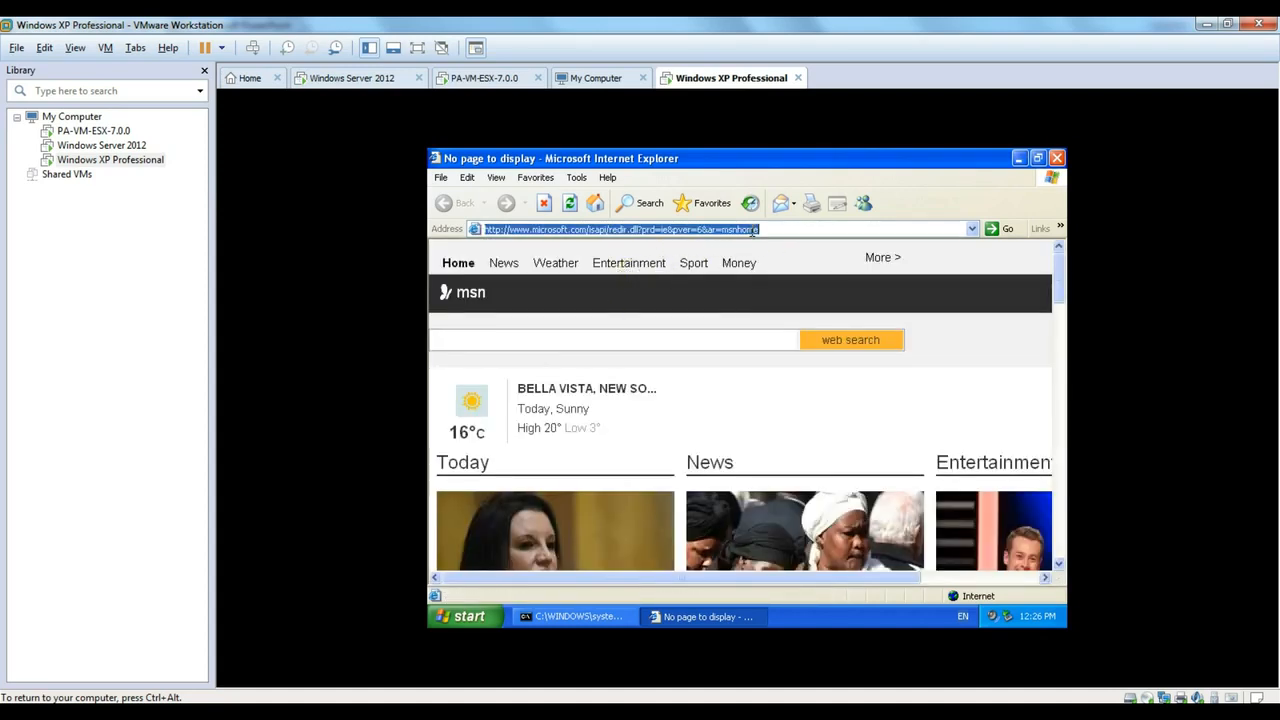
pyautogui.write('bbc')
pyautogui.hotkey('ctrl', 'Return')
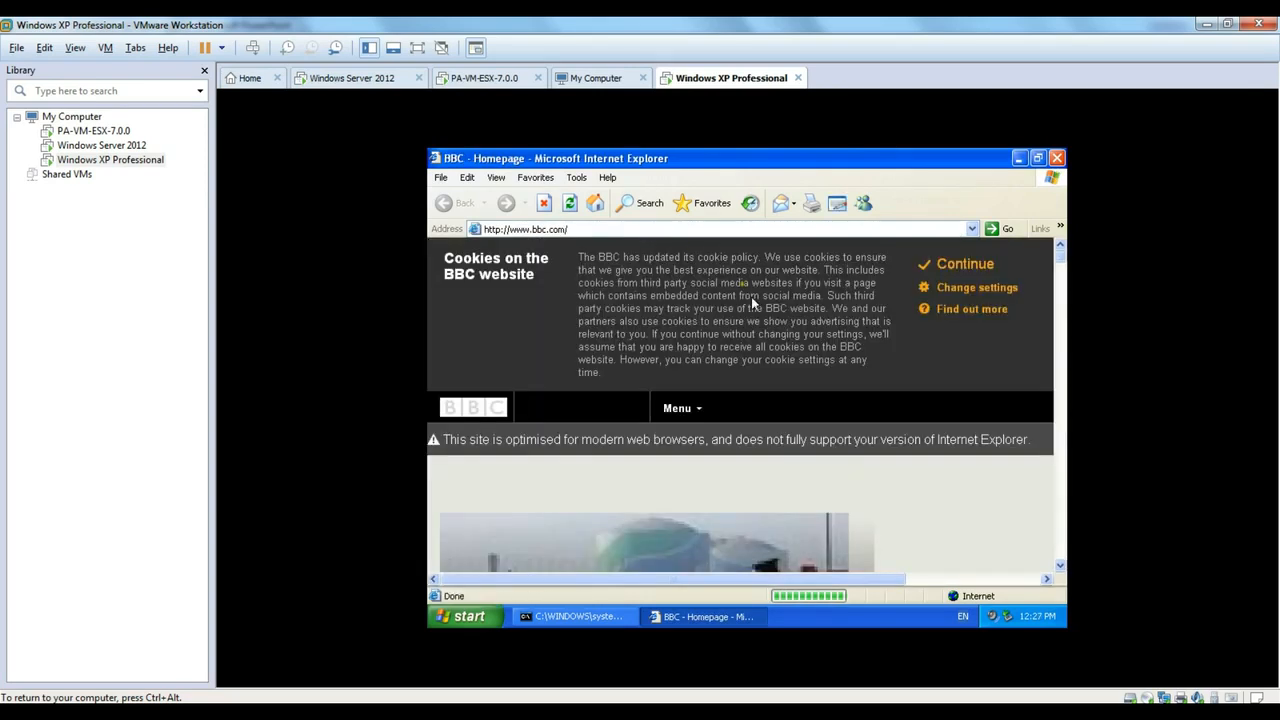
pyautogui.scroll(-3, 653, 337)
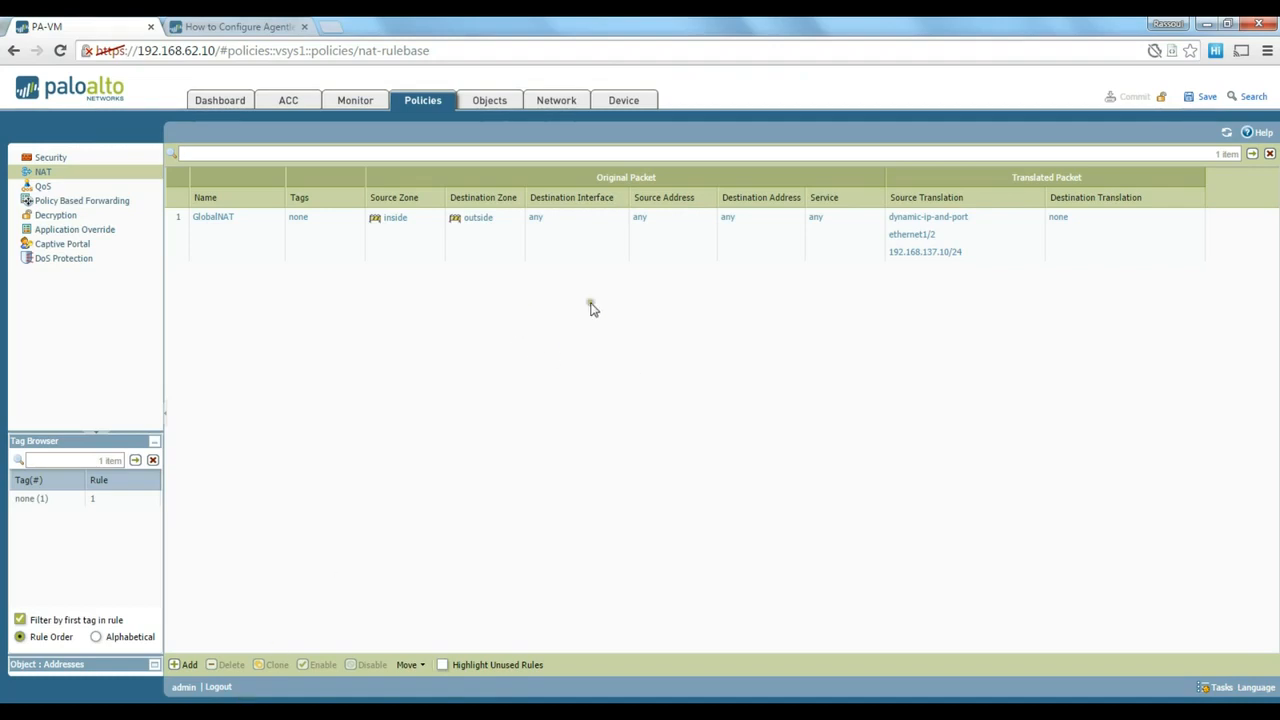
# - Check User-ID server monitoring under Device, then open the Monitor Traffic log
pyautogui.click(624, 101)
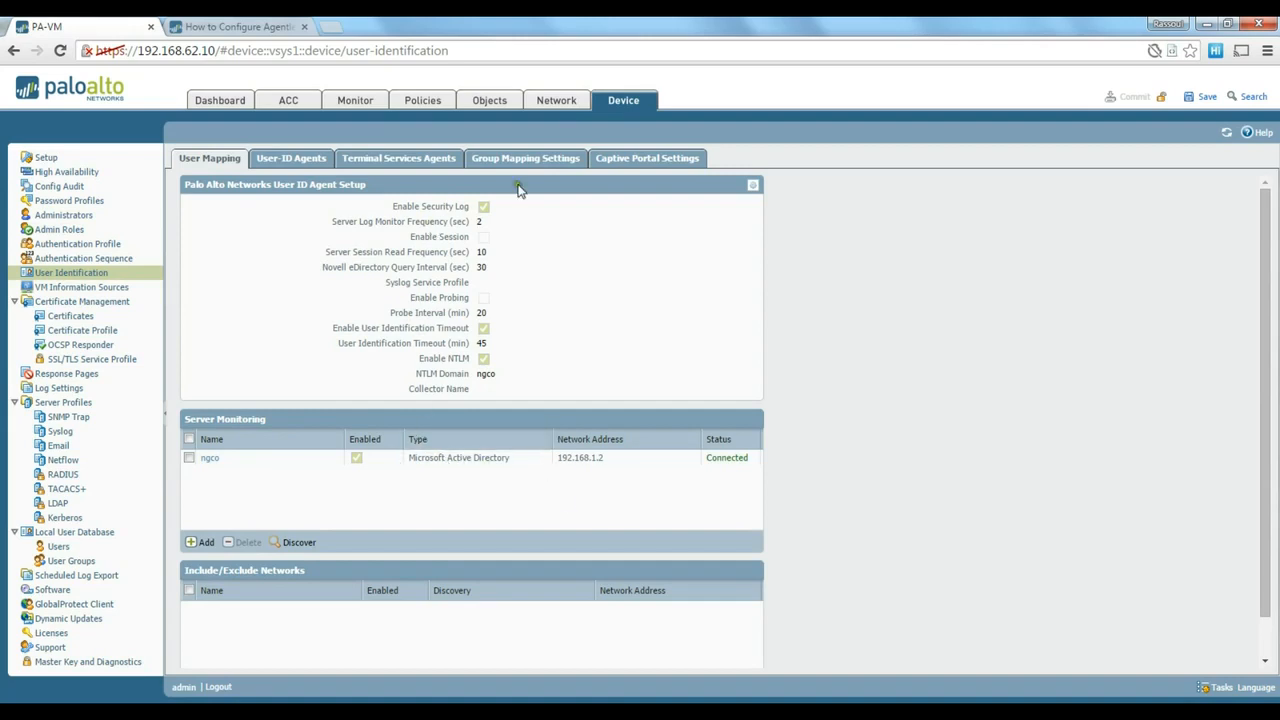
pyautogui.click(366, 101)
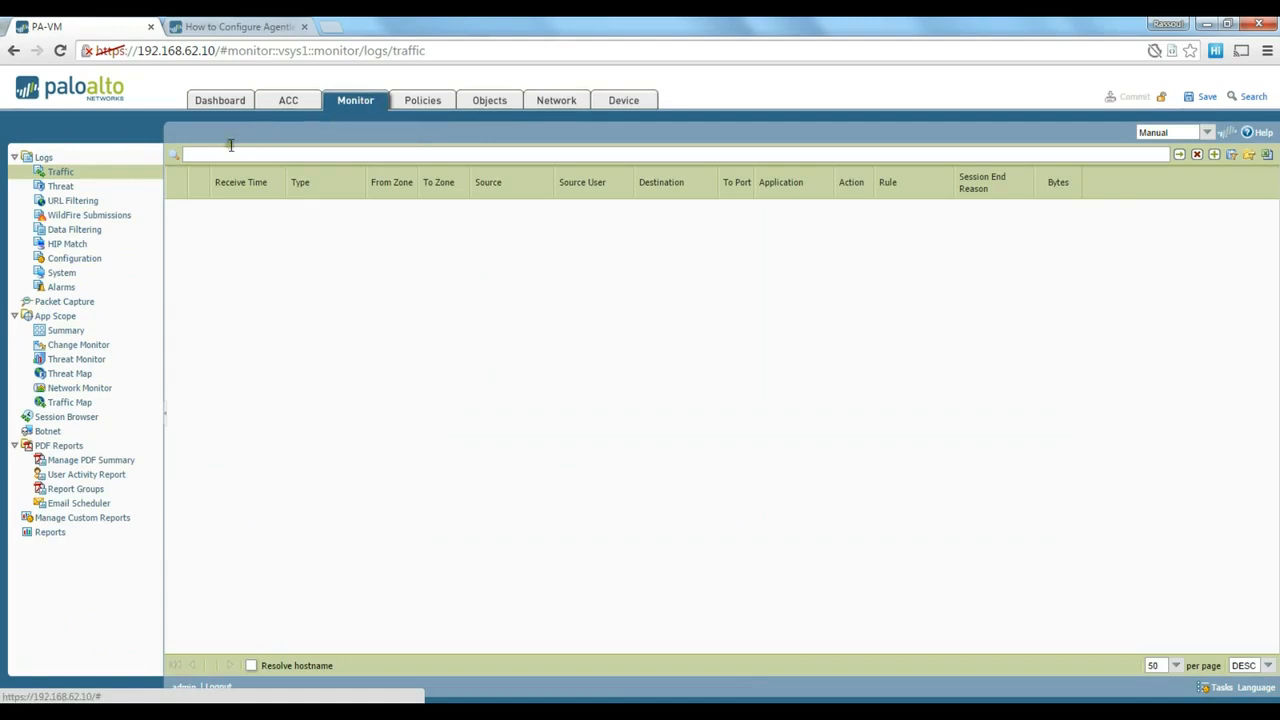